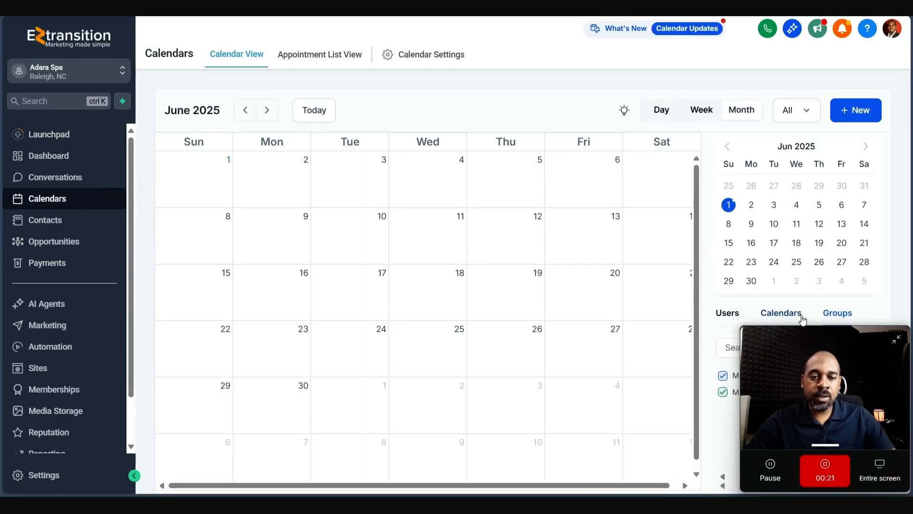
- Browse the Calendars, Groups, Service Menu, Rooms and Equipment tabs of Calendar Settings
drag(815, 351, 64, 367)
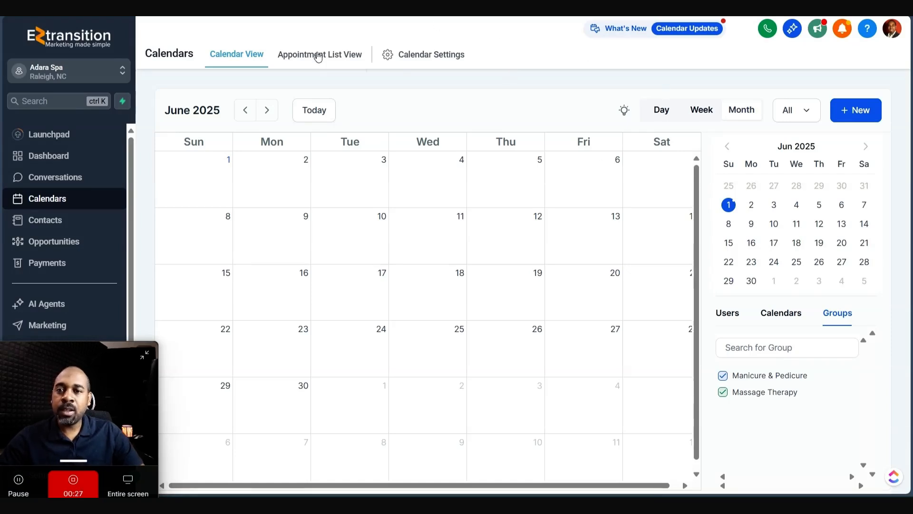
click(447, 56)
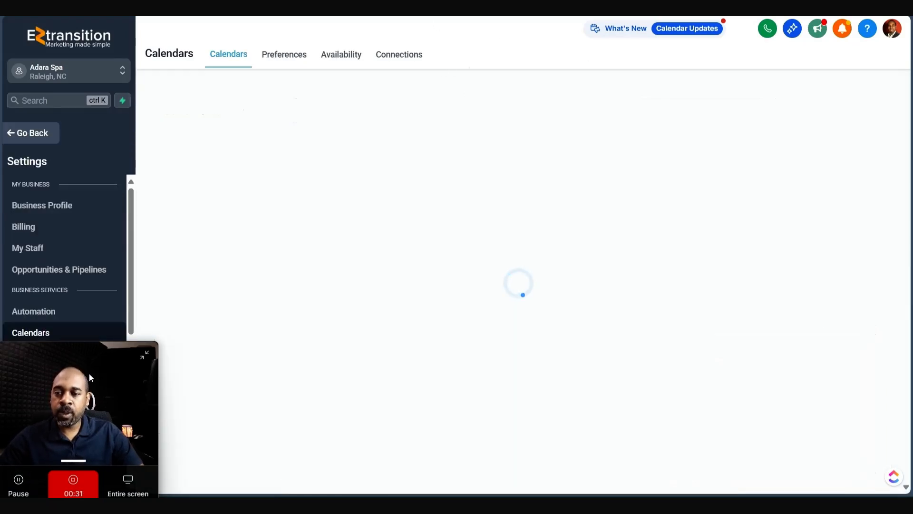
mouse_move(89, 373)
mouse_down()
mouse_move(117, 370)
mouse_move(107, 369)
mouse_up()
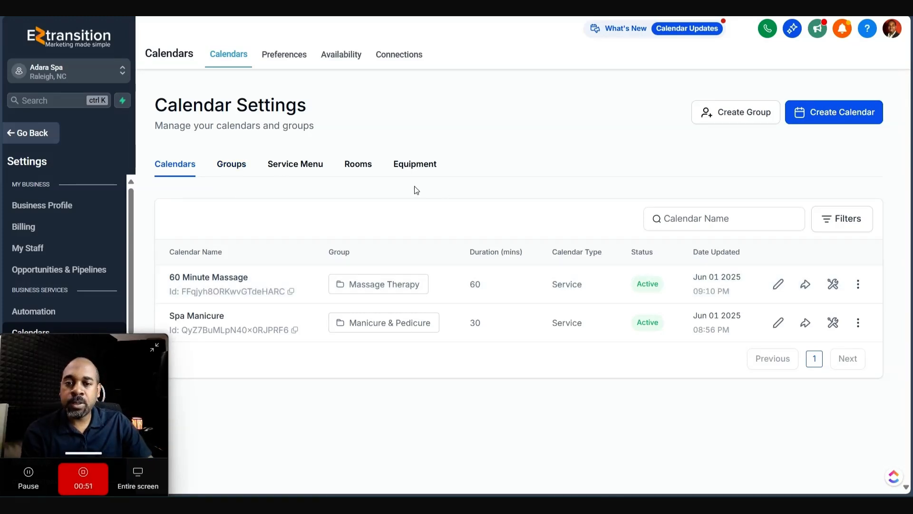
click(233, 164)
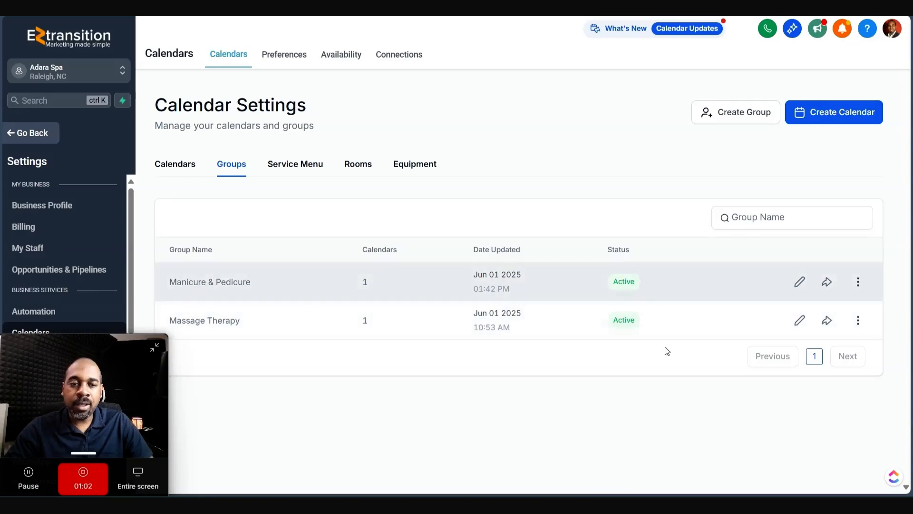
click(309, 163)
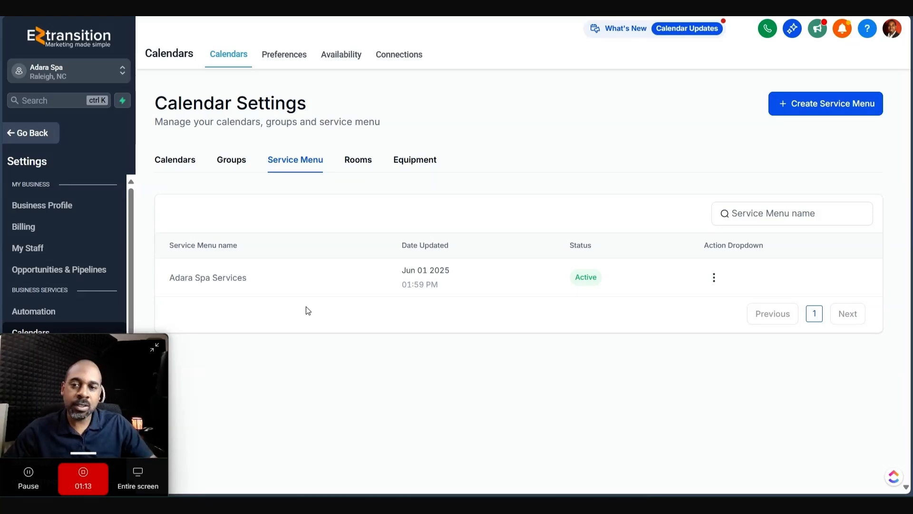
click(358, 160)
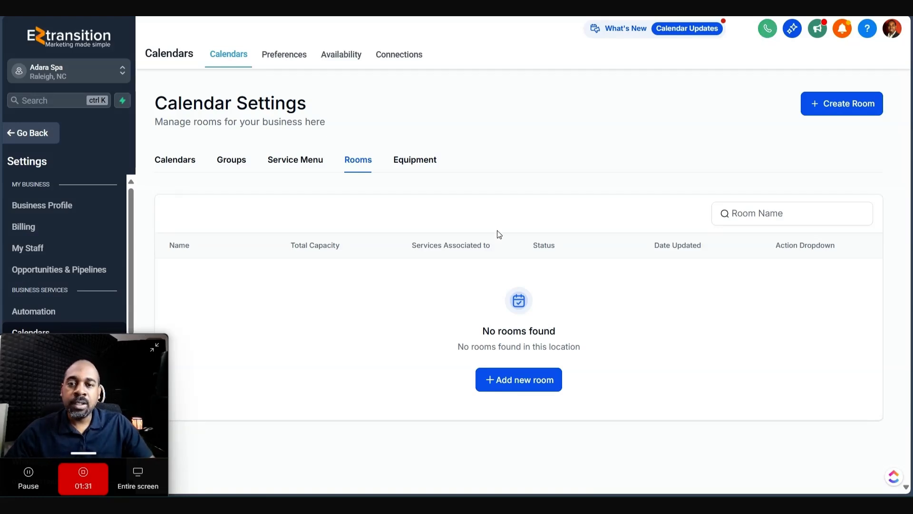
click(422, 161)
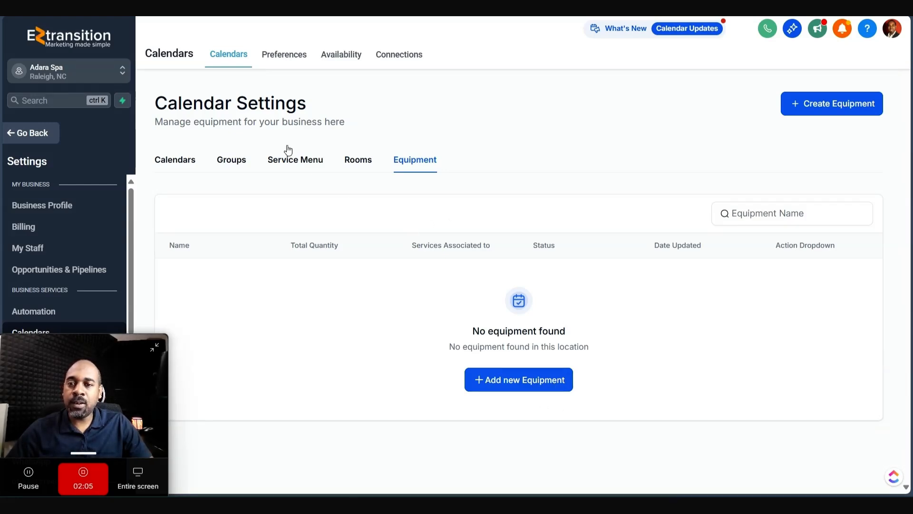
- Review the Massage Therapy group's description, added calendars and group URL, then cancel without changes
click(233, 160)
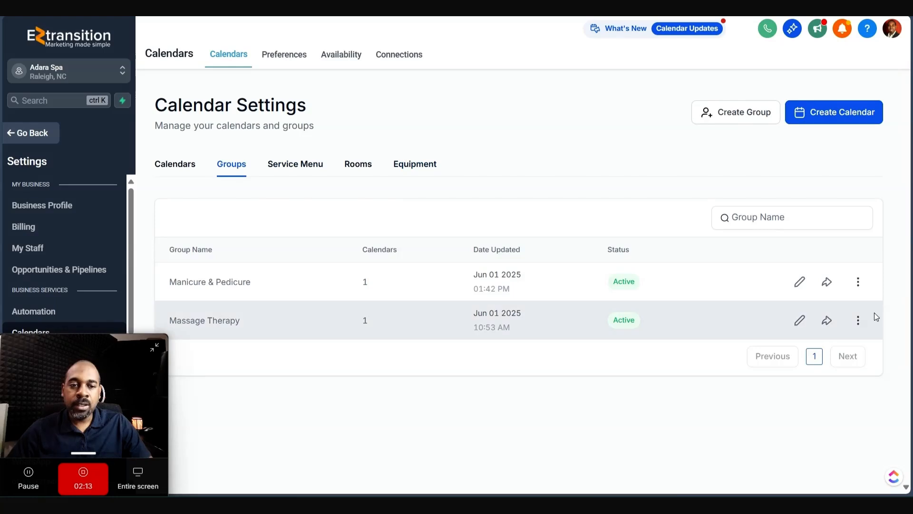
click(799, 320)
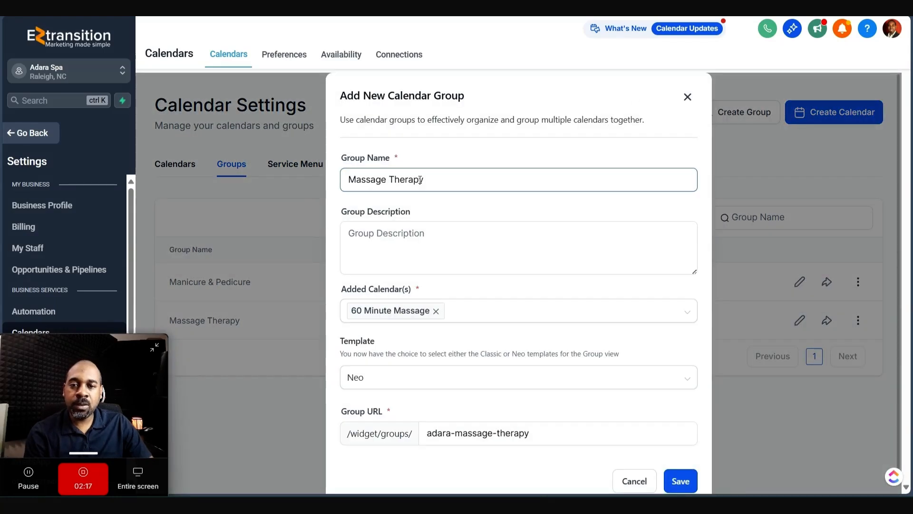
click(387, 247)
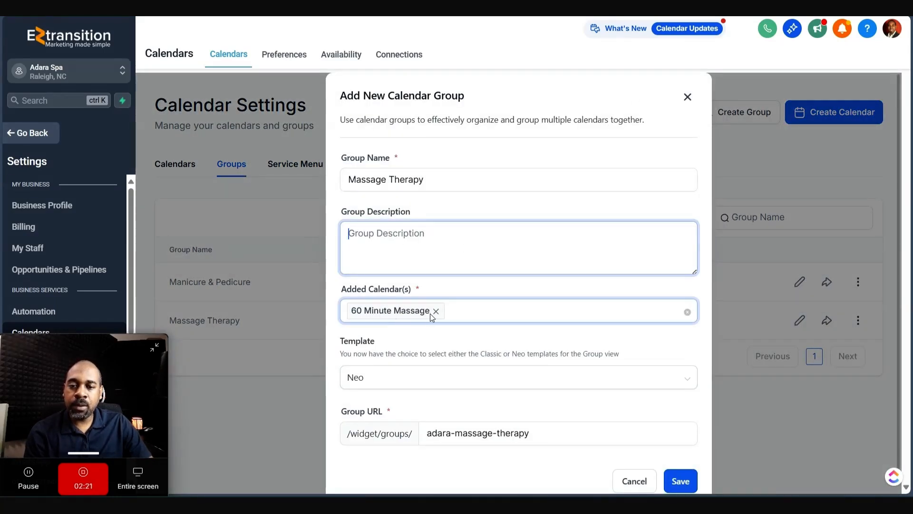
click(445, 316)
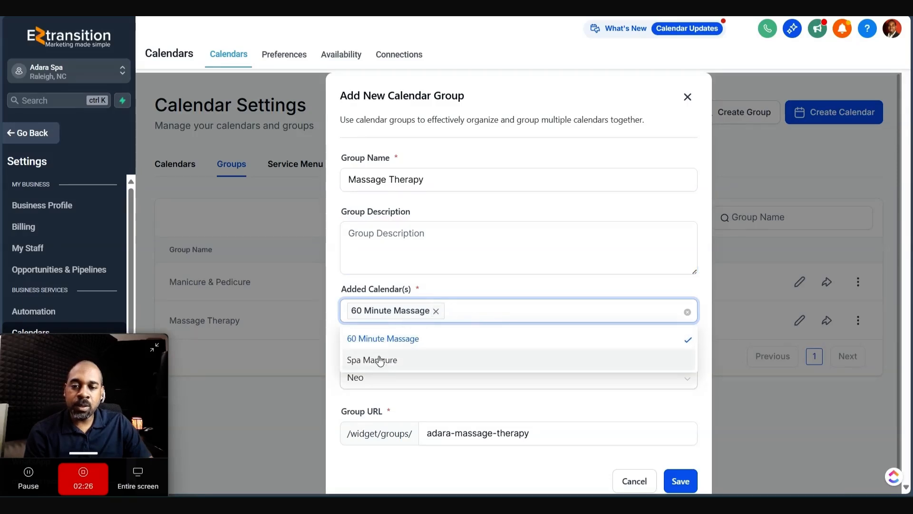
click(489, 287)
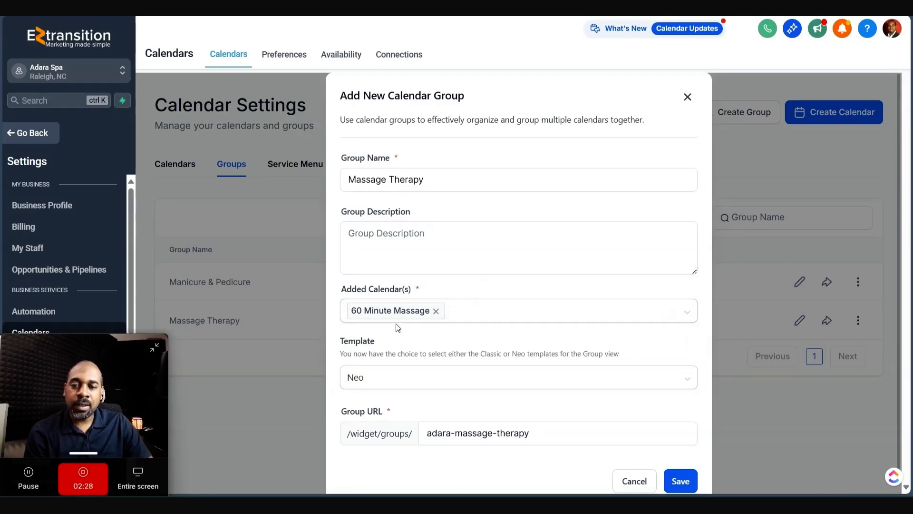
scroll(476, 409, down, 1)
click(456, 419)
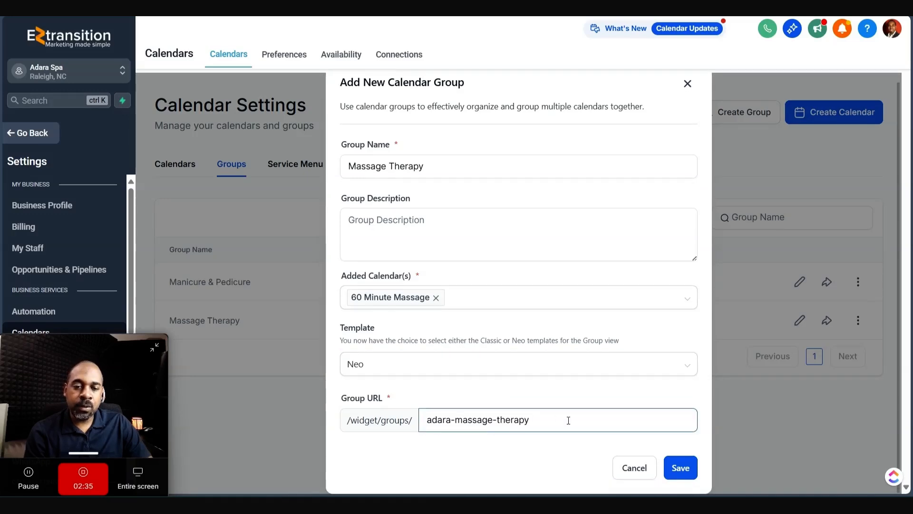
click(634, 468)
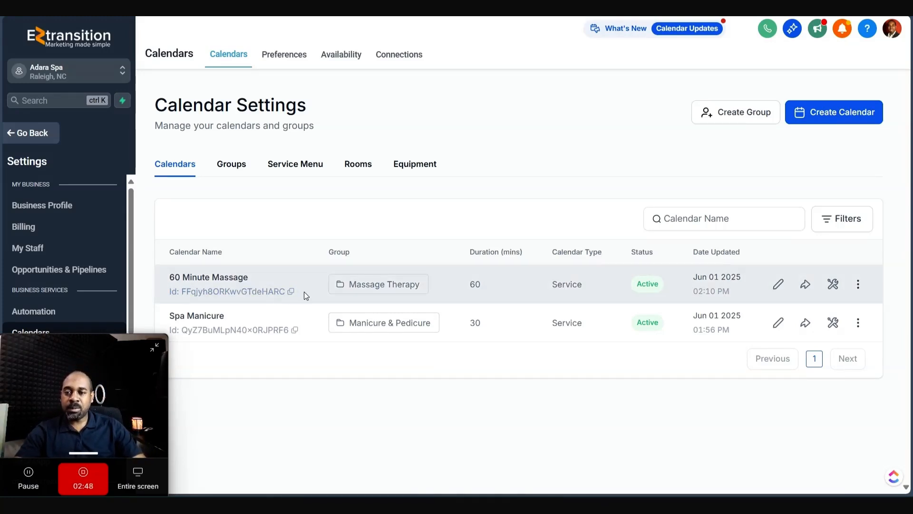
- Duplicate the 60 Minute Massage calendar, keeping the circle widget shape
click(858, 285)
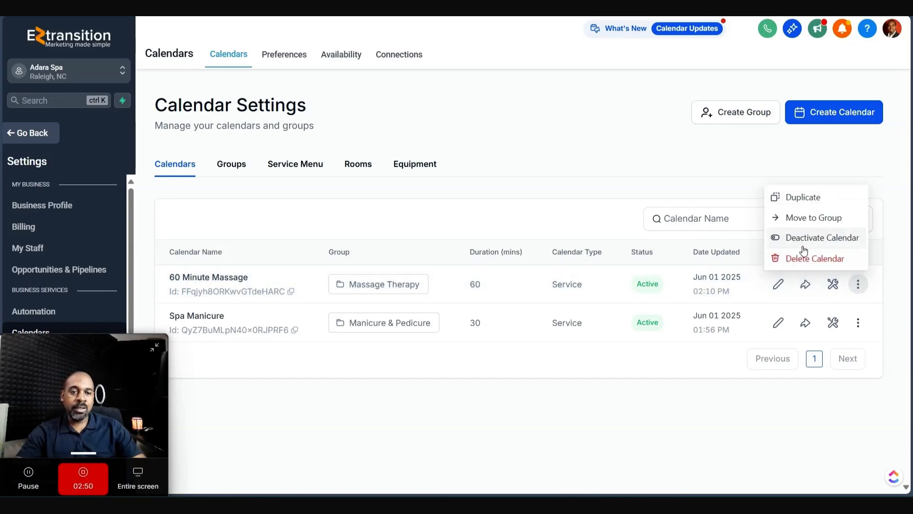
click(813, 207)
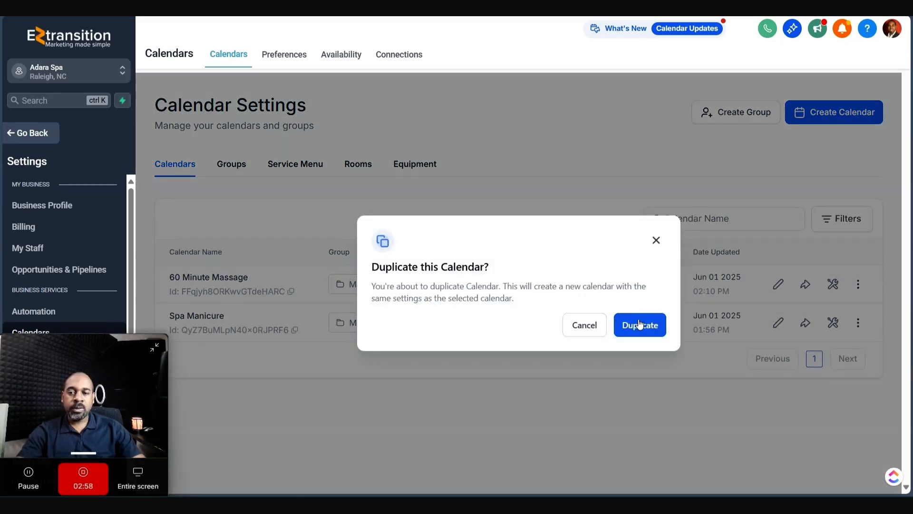
click(639, 324)
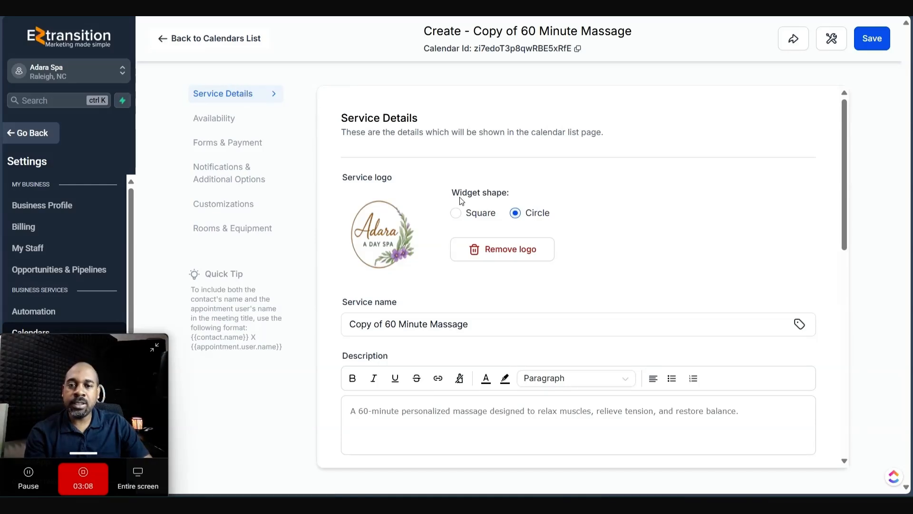
click(494, 222)
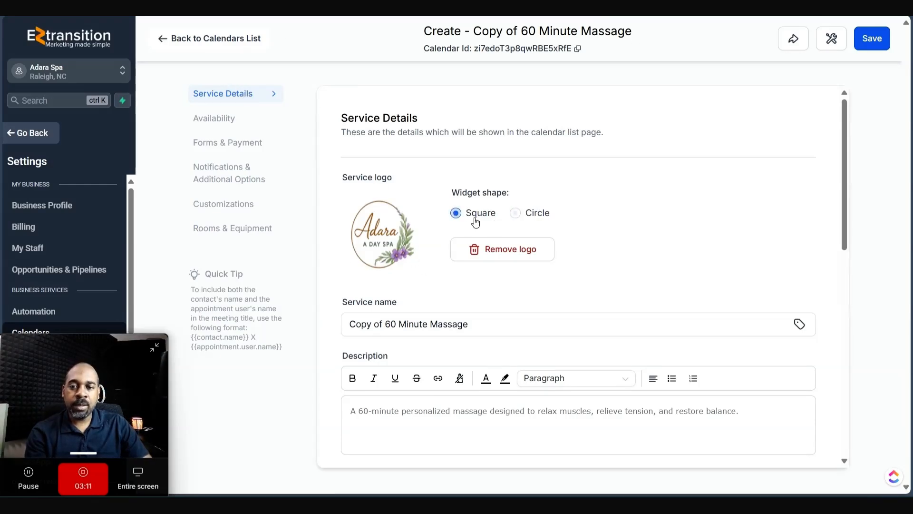
click(538, 216)
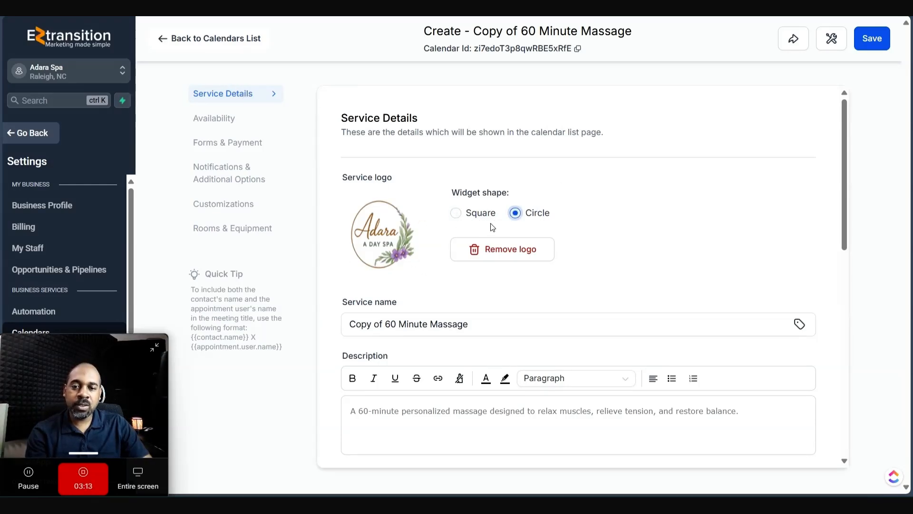
- Rename the copy to 90 Minute Massage and change its description to 90-minute
click(376, 328)
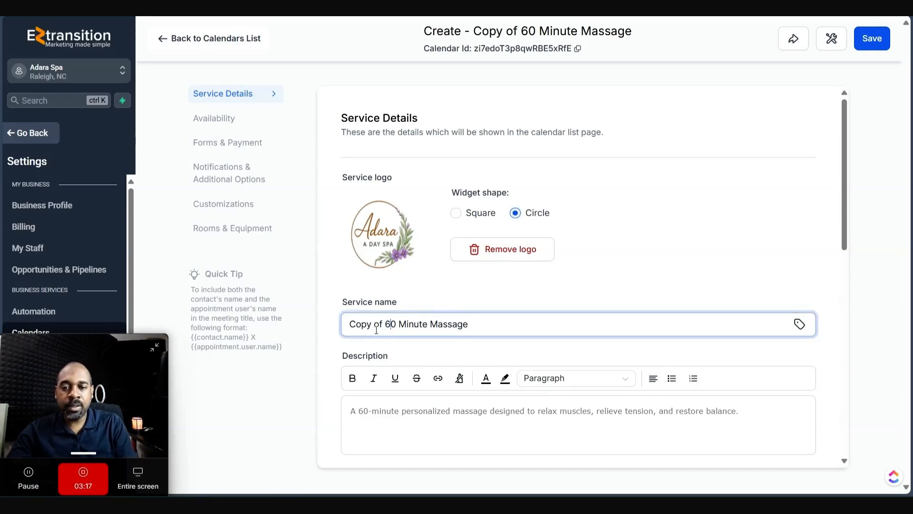
key(BackSpace)
key(BackSpace)
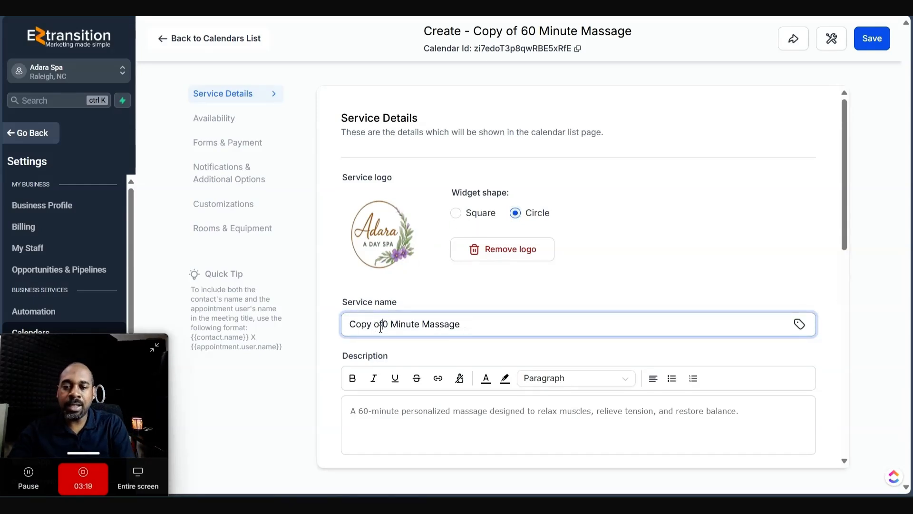
key(BackSpace)
key(BackSpace)
key(BackSpace)
key(BackSpace)
key(BackSpace)
key(BackSpace)
key(BackSpace)
text(9)
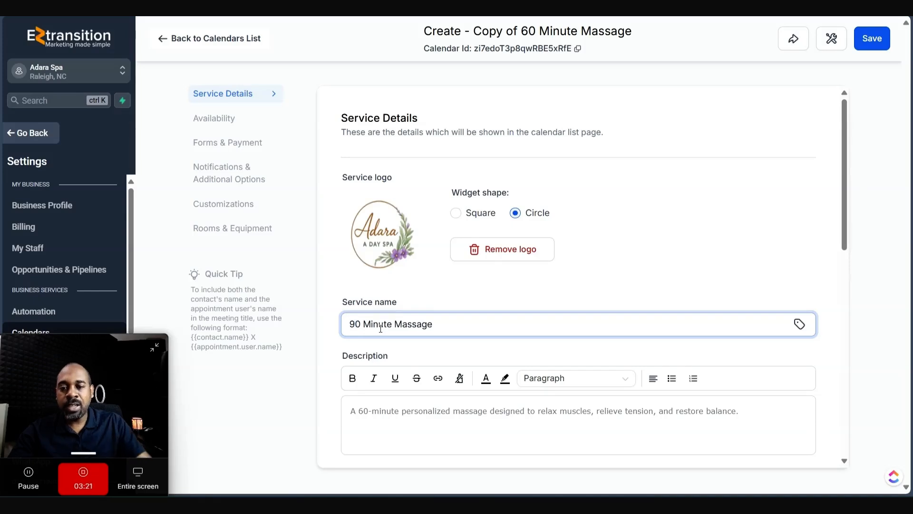
click(366, 410)
key(BackSpace)
text(9)
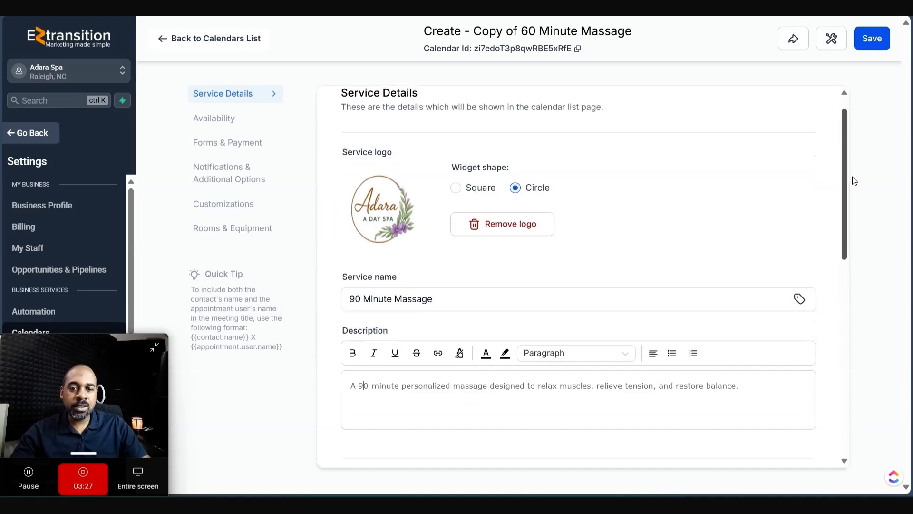
- Keep Massage Therapy as the group and change the custom URL to adara-spa-90-min-massage
drag(848, 167, 835, 318)
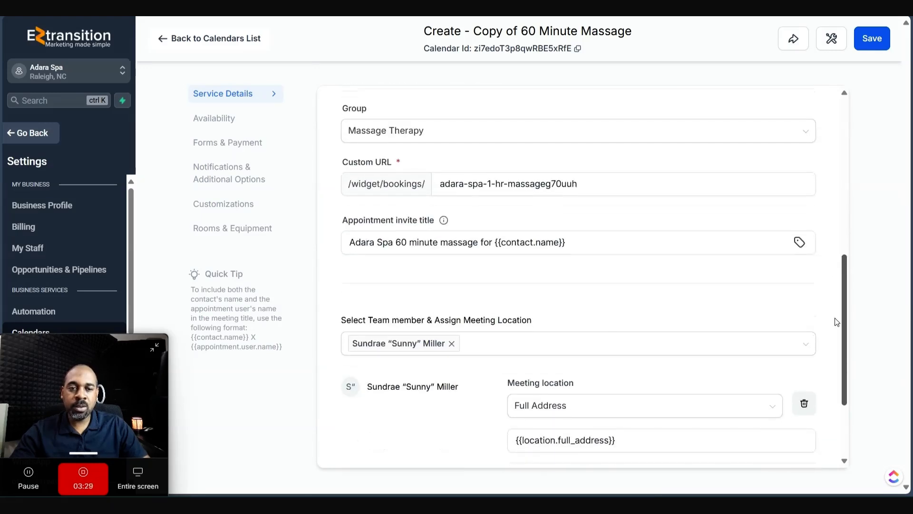
click(373, 128)
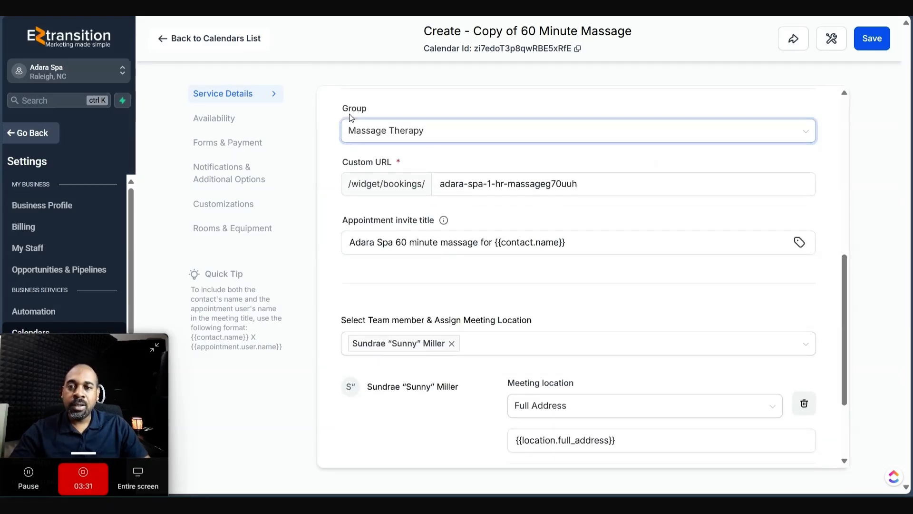
click(392, 184)
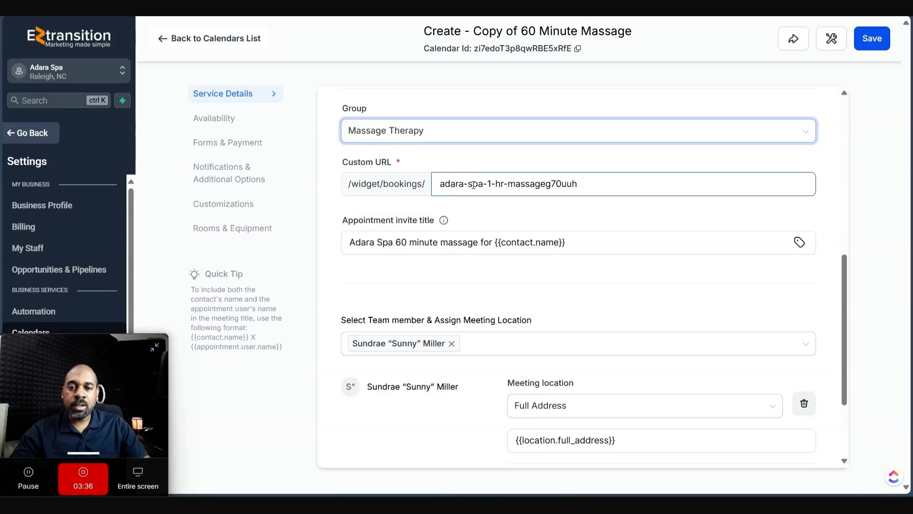
mouse_move(488, 184)
mouse_down()
mouse_move(517, 184)
mouse_move(505, 184)
mouse_up()
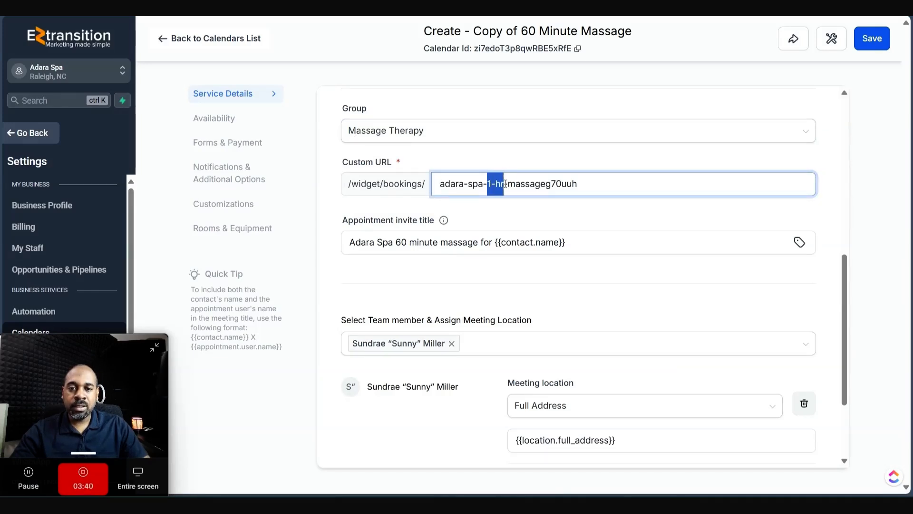
text(90 min)
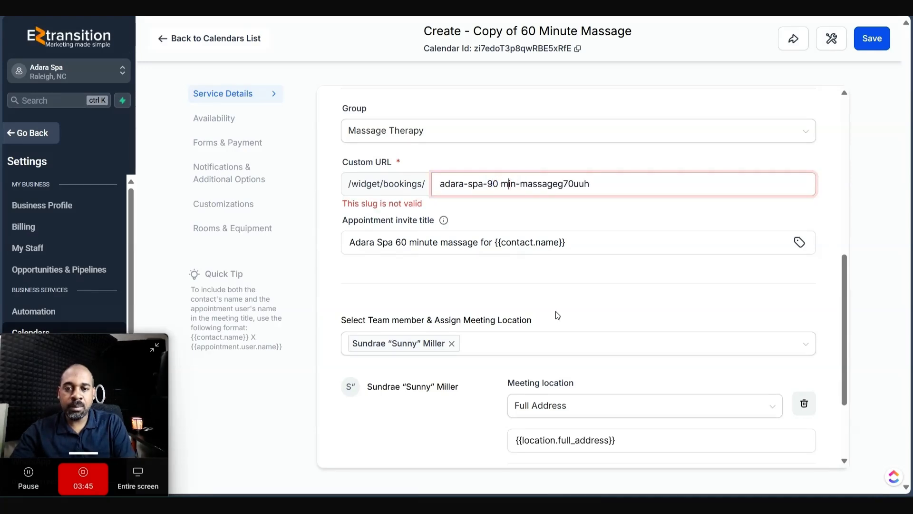
key(BackSpace)
text(-)
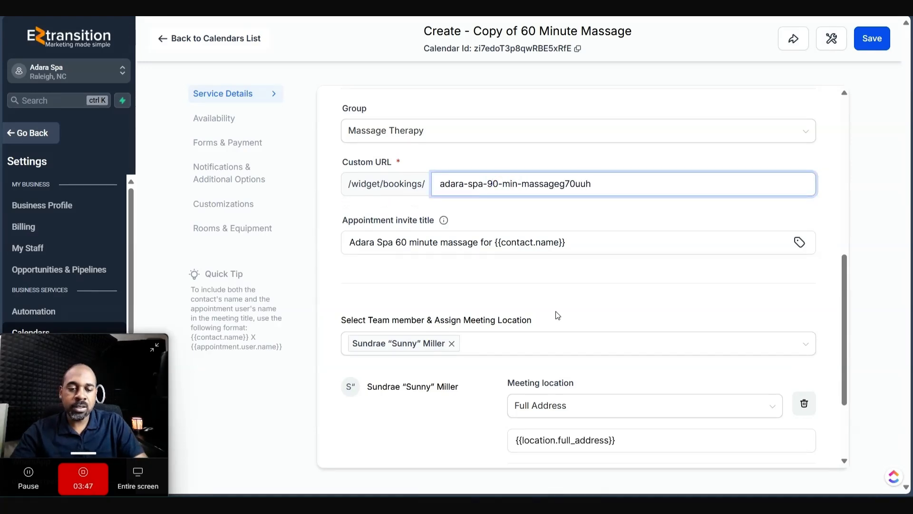
key(BackSpace)
key(BackSpace)
key(BackSpace)
key(BackSpace)
key(BackSpace)
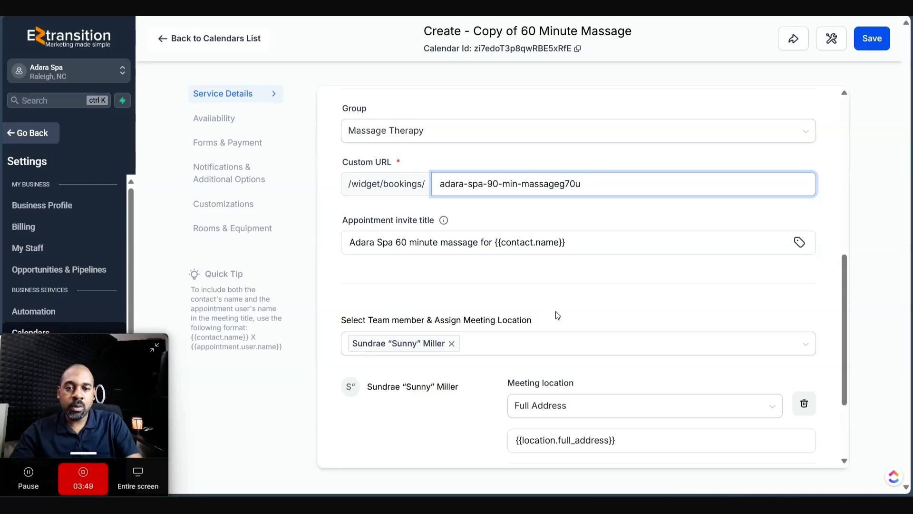
key(BackSpace)
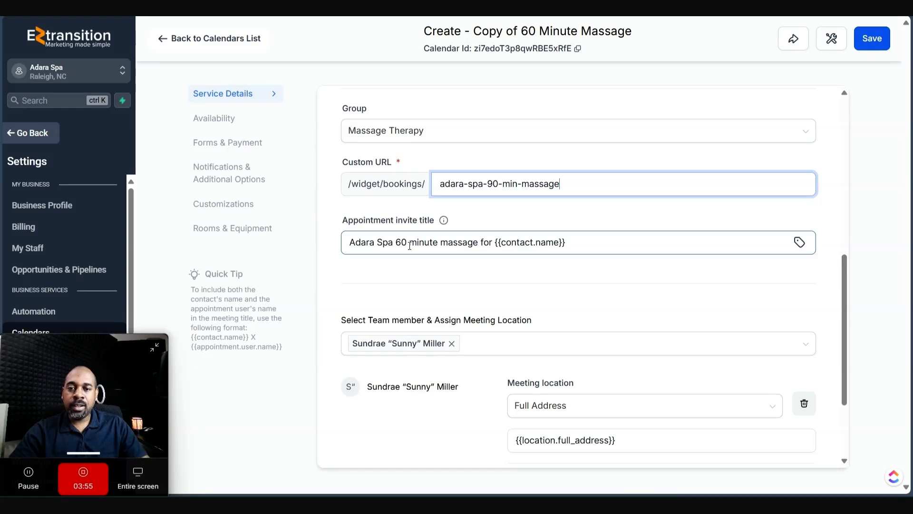
- Change the appointment invite title from 60 to 90 minute massage
drag(395, 242, 406, 242)
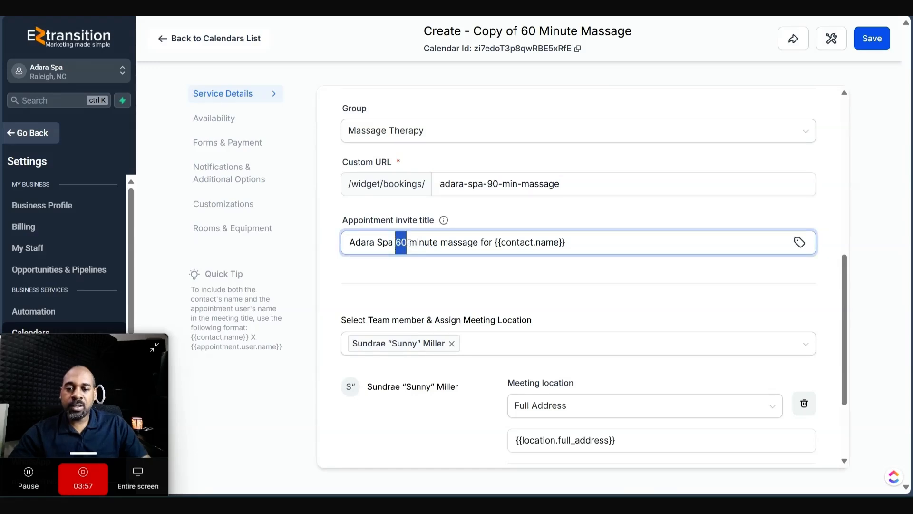
text(90)
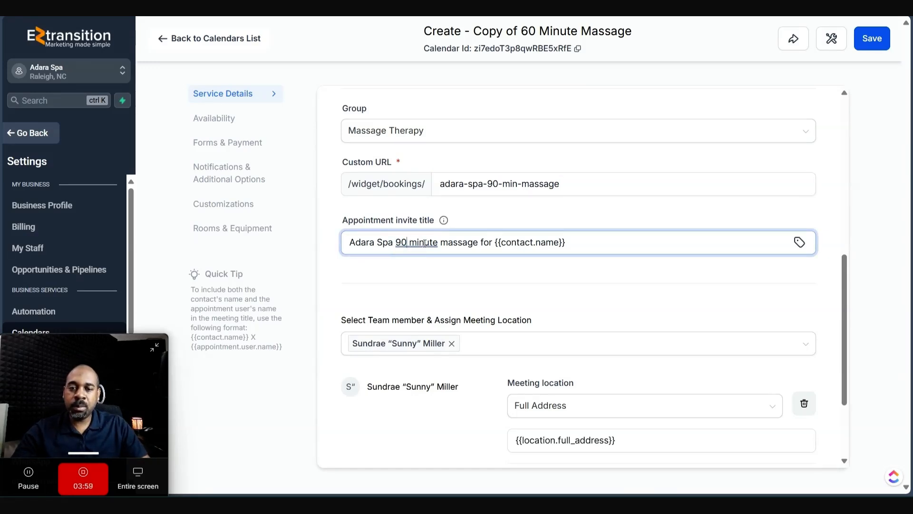
drag(604, 243, 496, 244)
- Leave the team members unchanged and keep Full Address as the meeting location
click(534, 347)
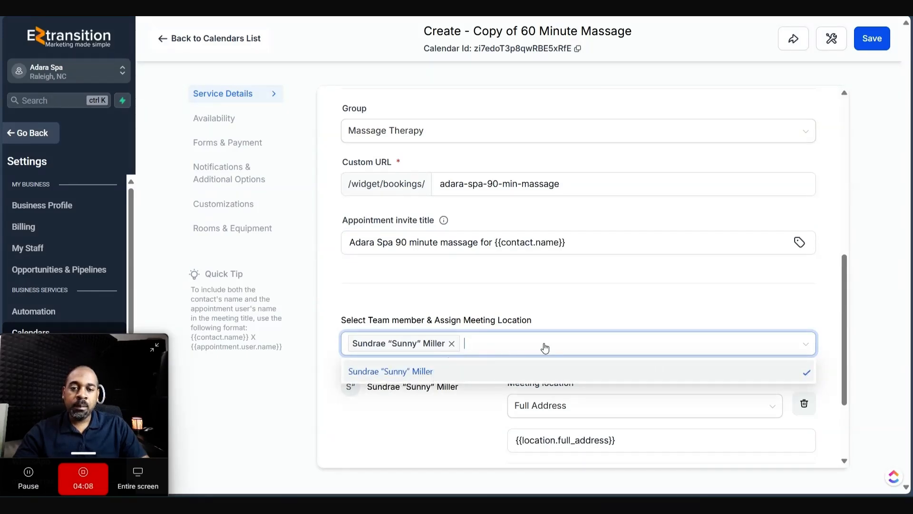
click(769, 306)
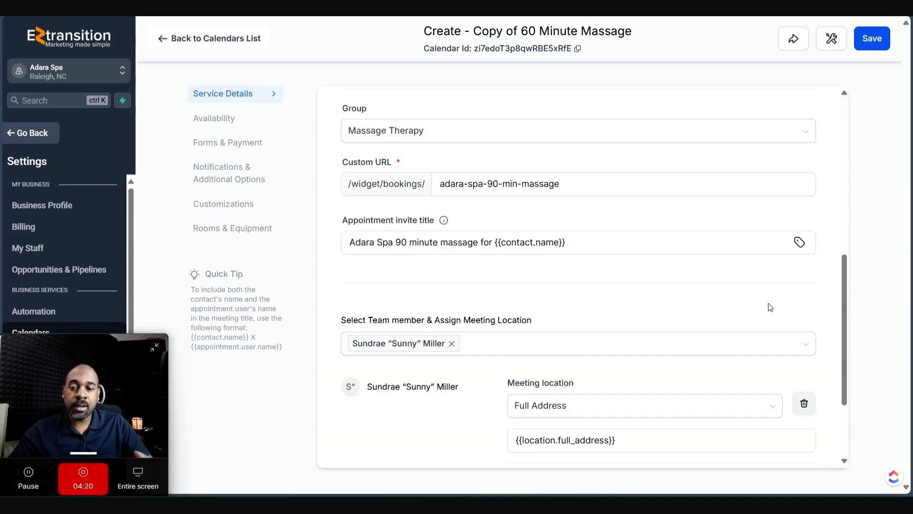
scroll(613, 284, down, 3)
click(613, 284)
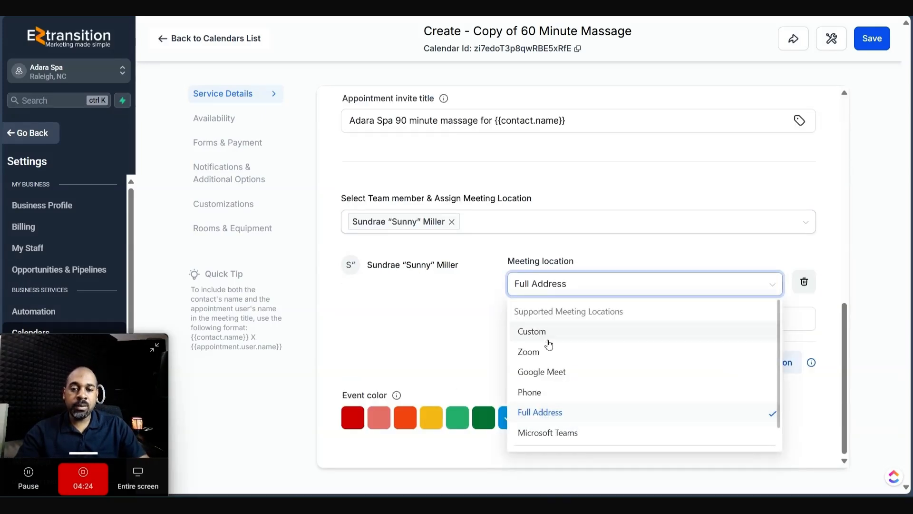
click(538, 420)
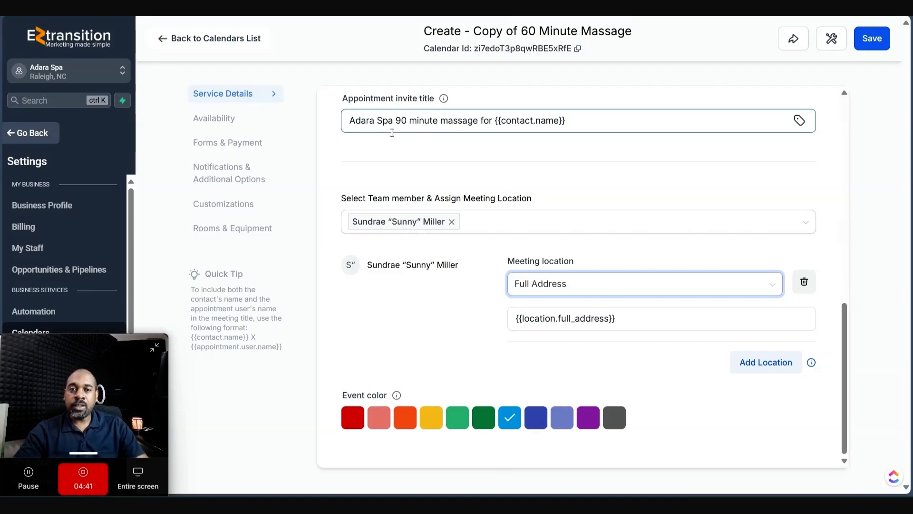
- Review the weekday 8 AM–5 PM availability, then check the booking form choices under Forms & Payment
click(214, 118)
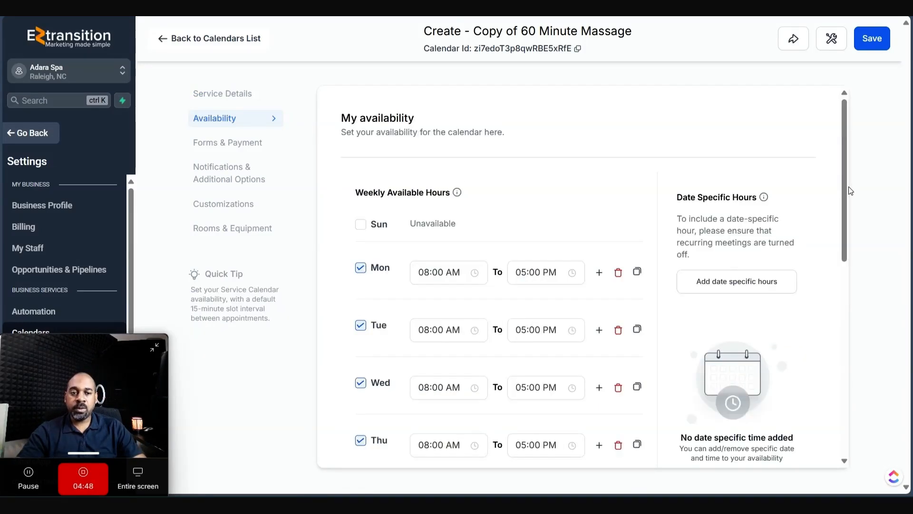
drag(845, 115, 843, 148)
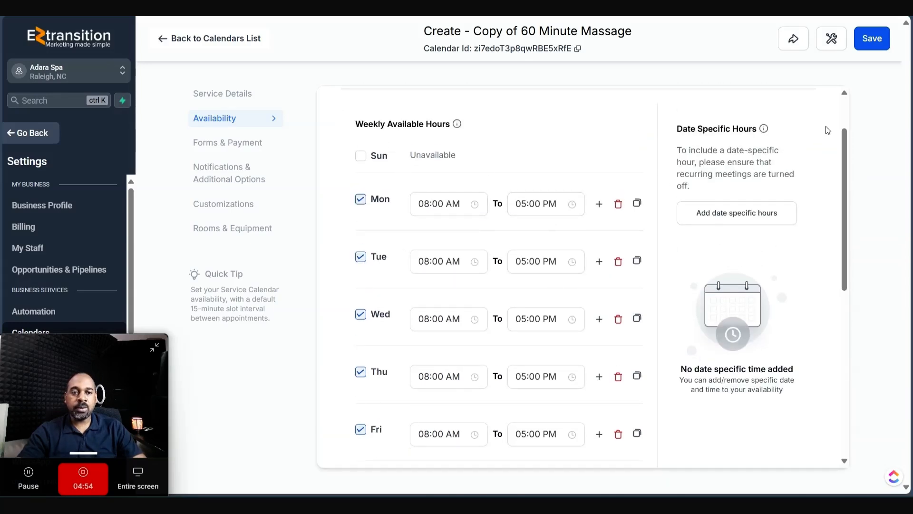
drag(843, 133, 829, 245)
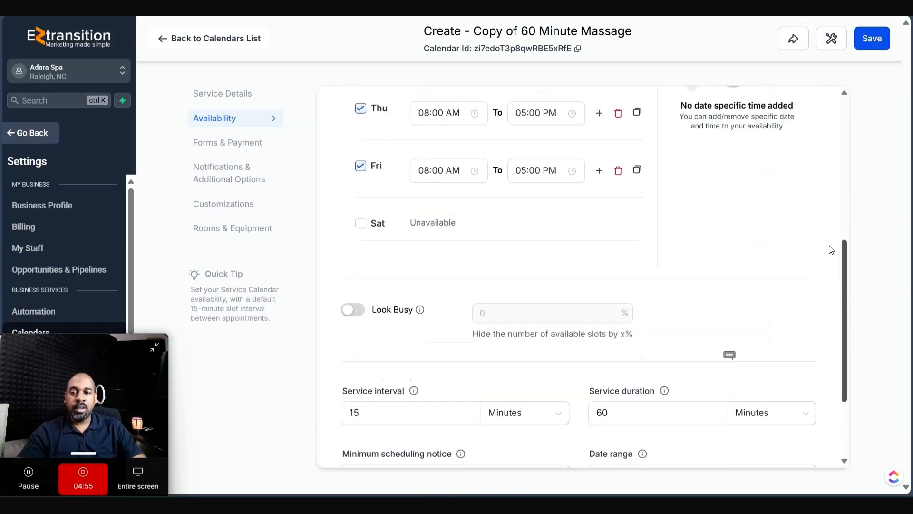
click(231, 151)
click(481, 202)
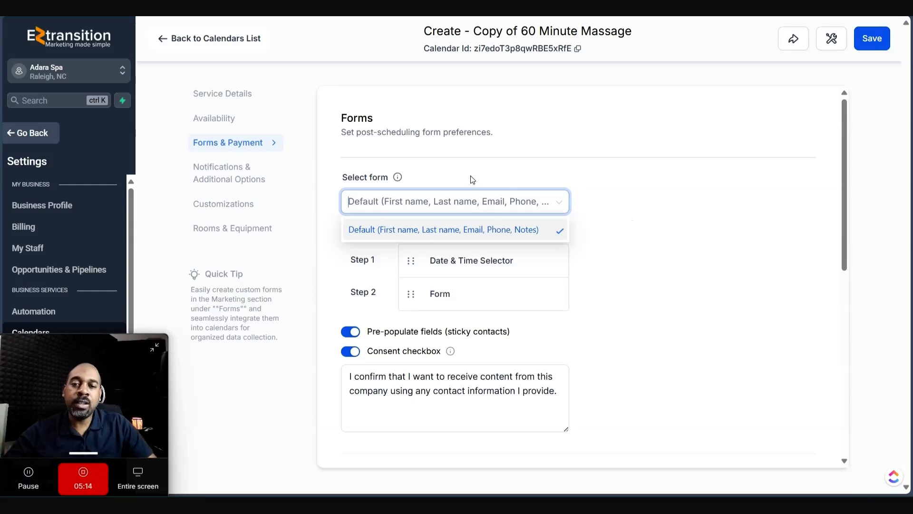
- Keep the Default form and leave Date & Time Selector as widget step 1
click(746, 280)
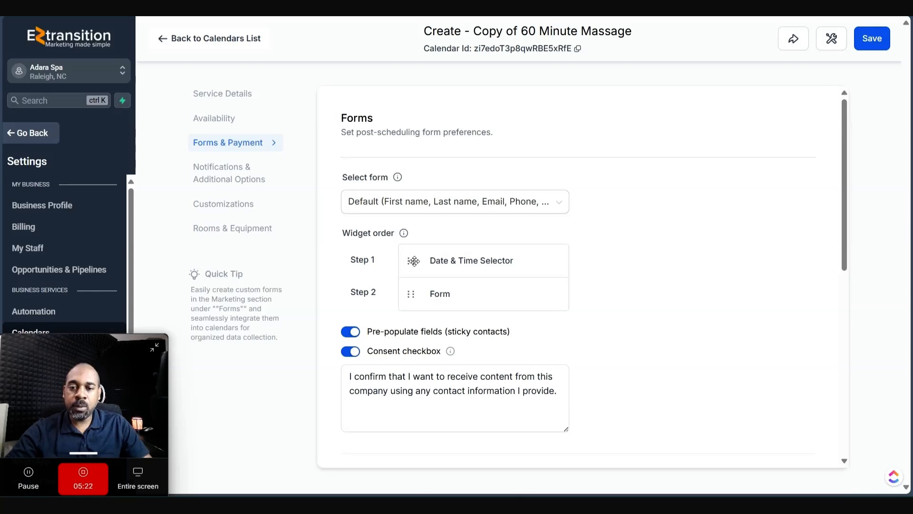
drag(414, 261, 414, 289)
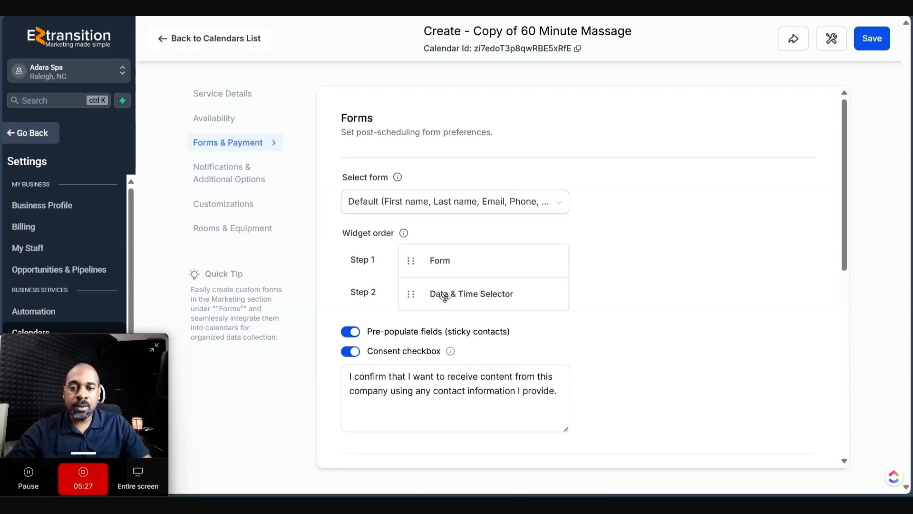
drag(411, 294, 409, 264)
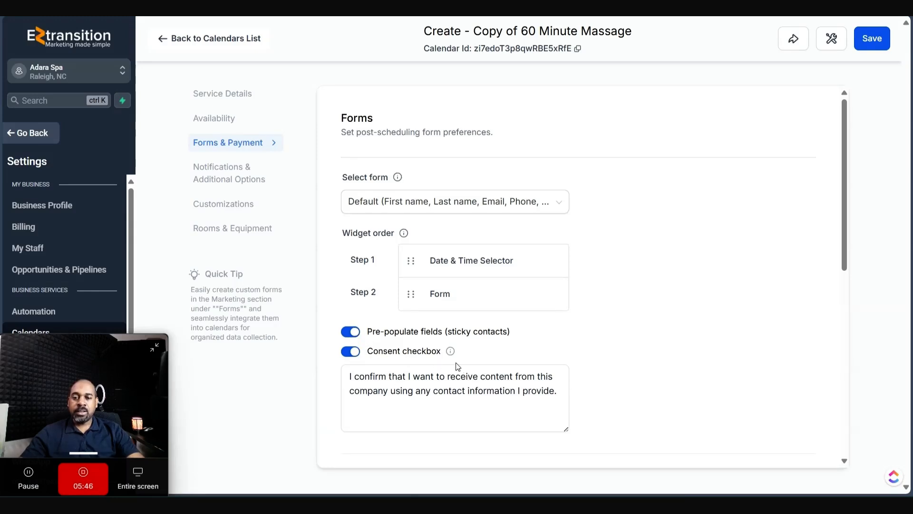
- Switch off Auto-confirm new appointments and review the consent and payment options
drag(350, 376, 555, 389)
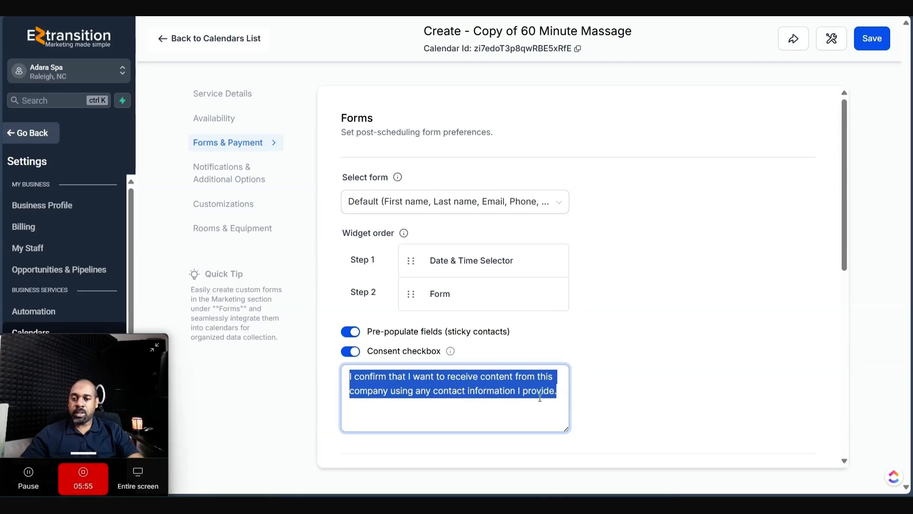
scroll(351, 176, down, 8)
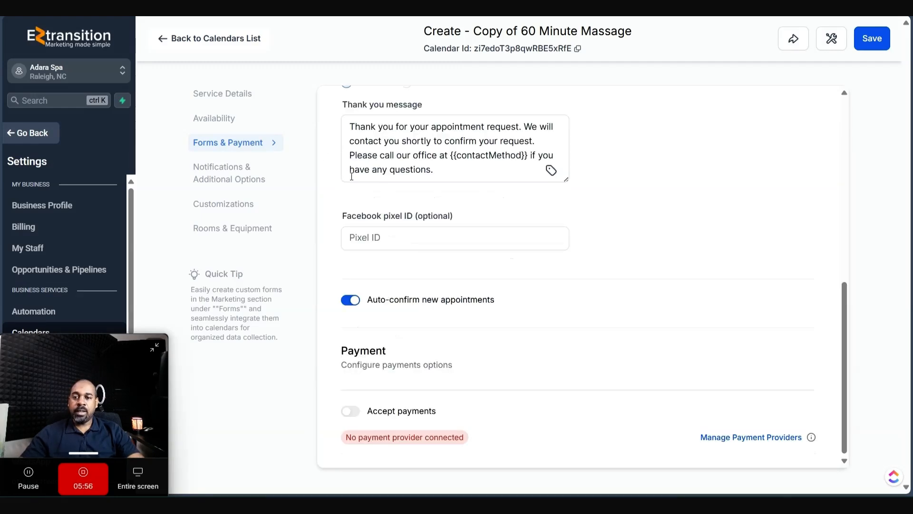
click(445, 237)
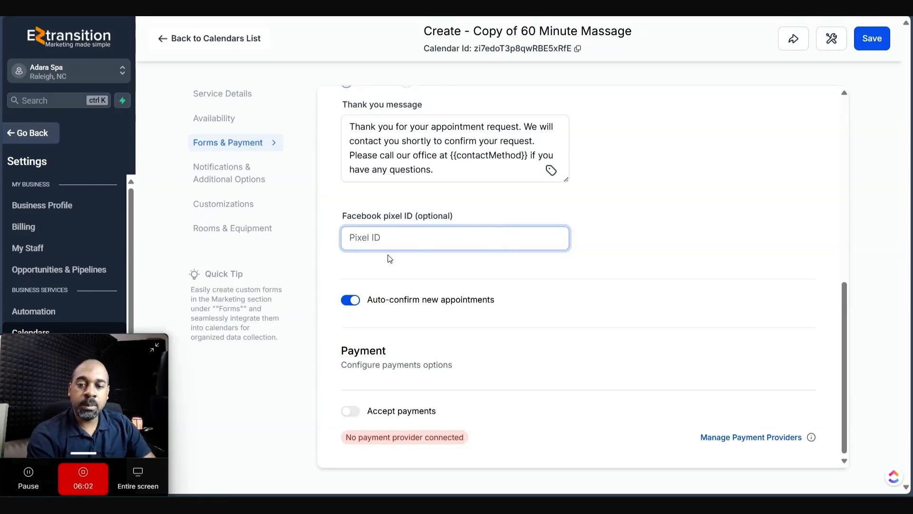
click(358, 307)
drag(364, 300, 567, 300)
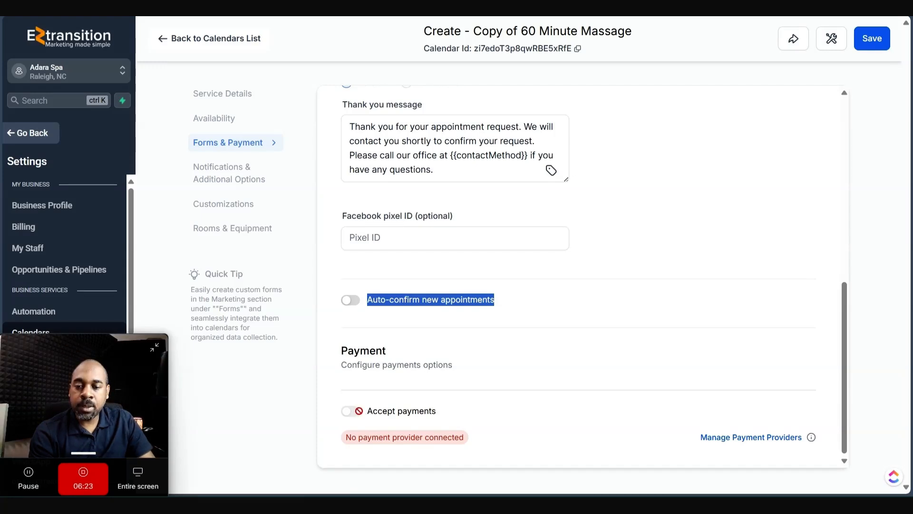
drag(344, 351, 456, 450)
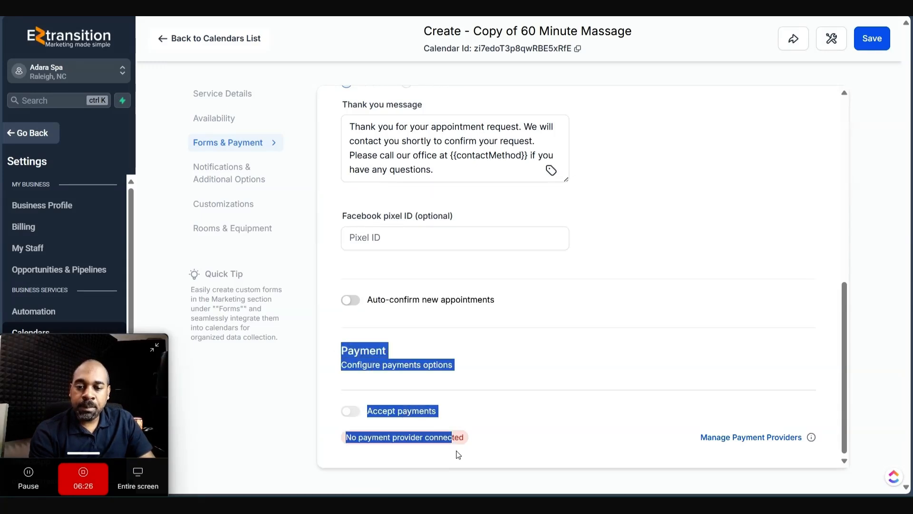
- Look over the payment provider integrations, then return with auto-confirm still off
click(772, 438)
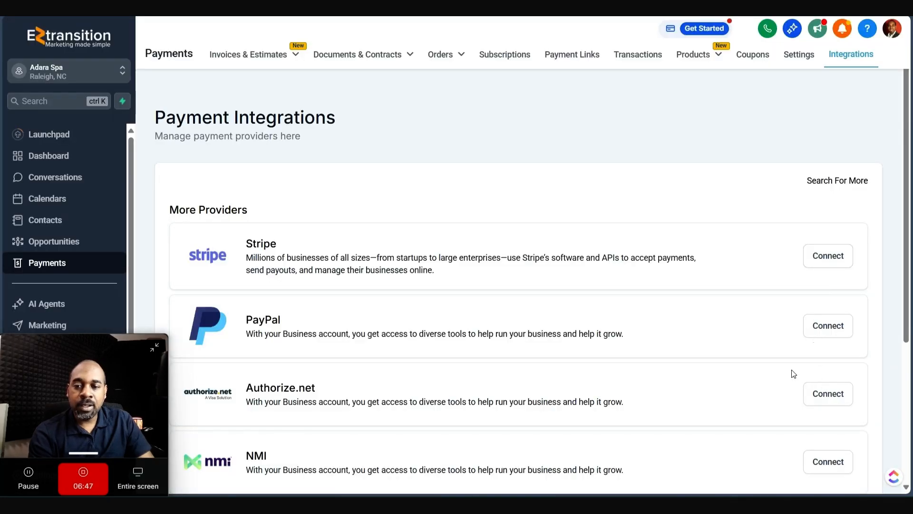
scroll(793, 374, down, 5)
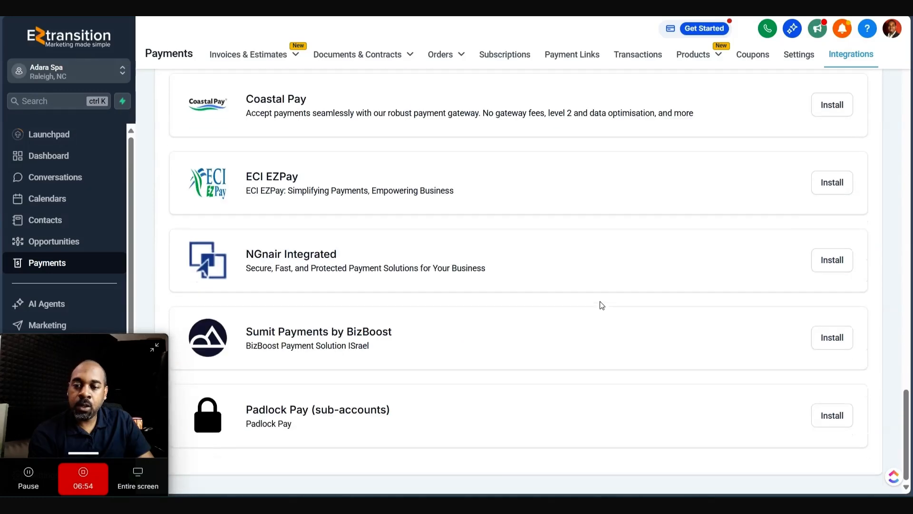
scroll(600, 301, up, 1)
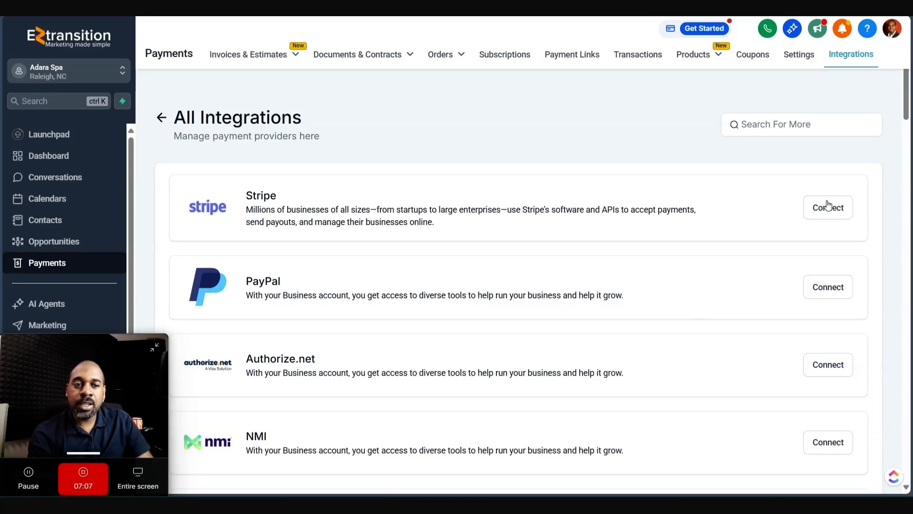
key(ctrl+shift+Tab)
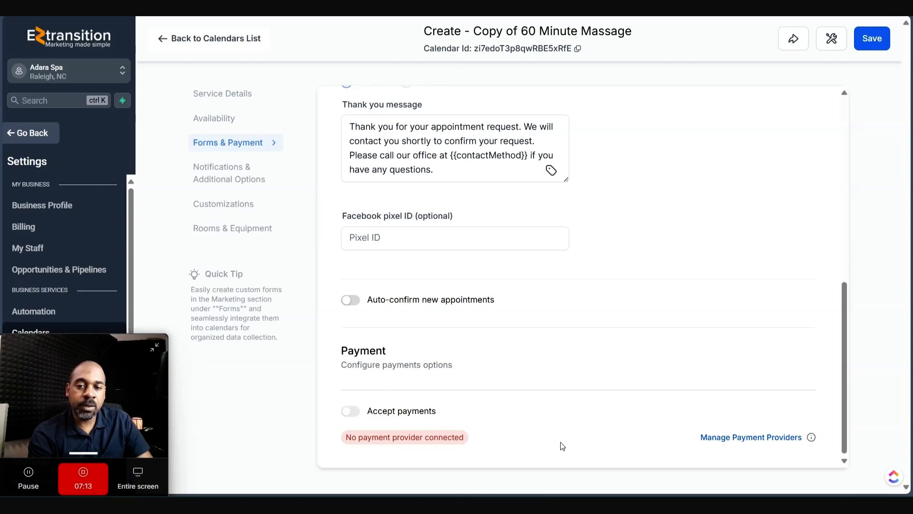
click(426, 298)
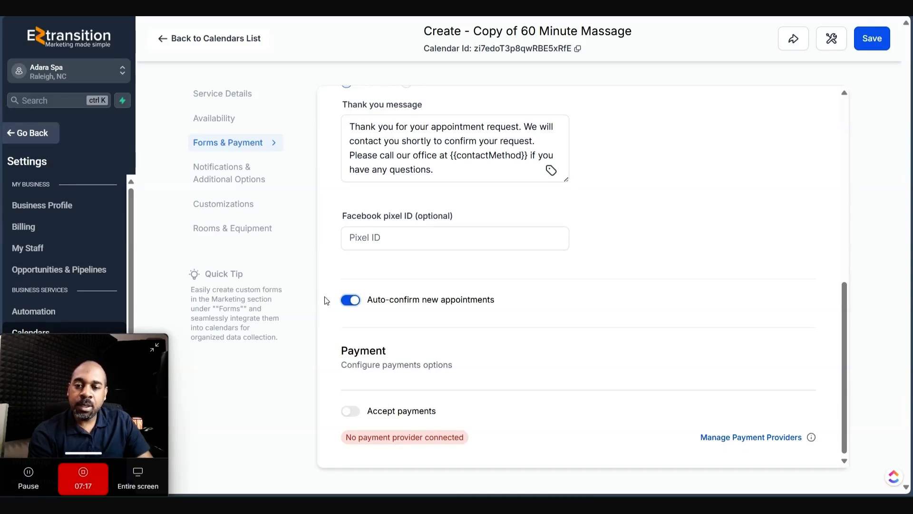
click(359, 303)
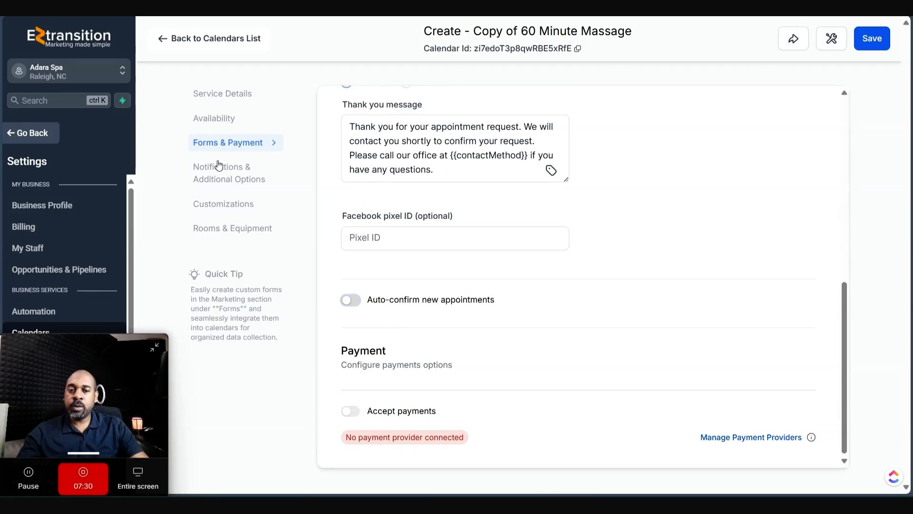
click(217, 168)
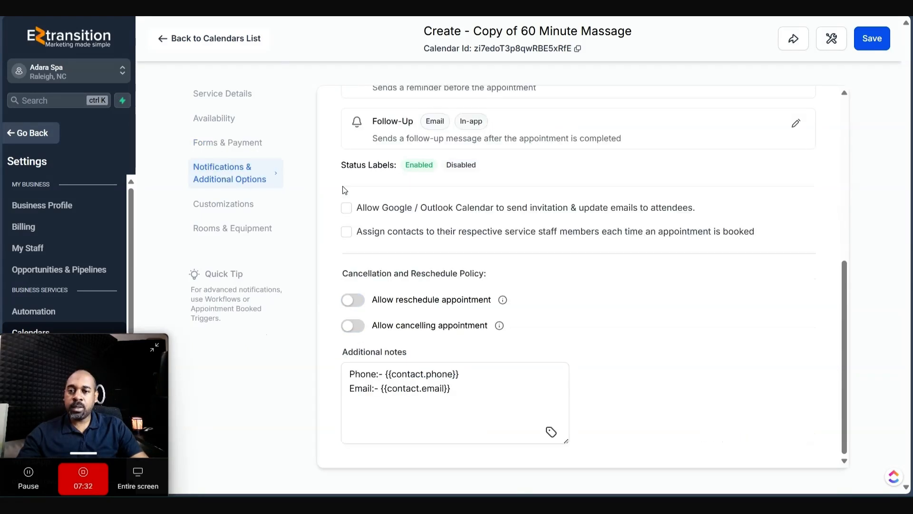
- Inspect the Appointment Booked (Unconfirmed) email recipients and in-app settings, leaving the email disabled
scroll(455, 209, up, 7)
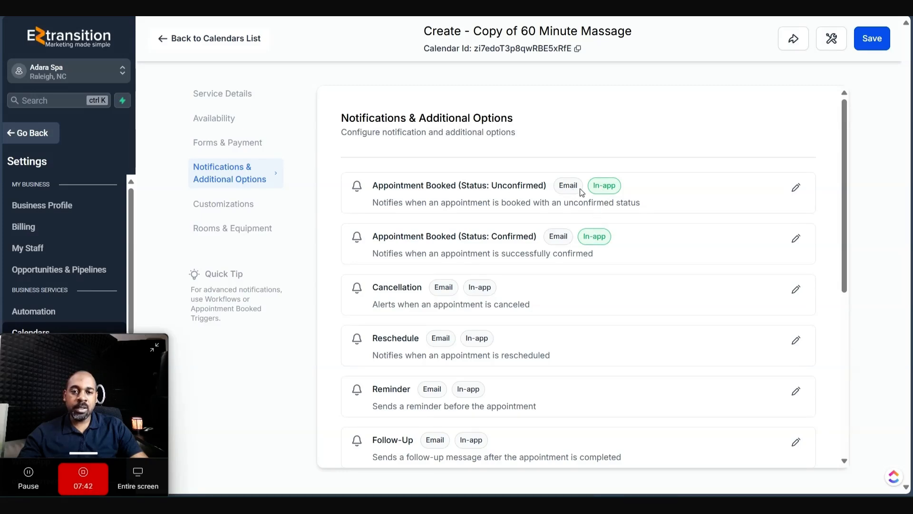
click(795, 187)
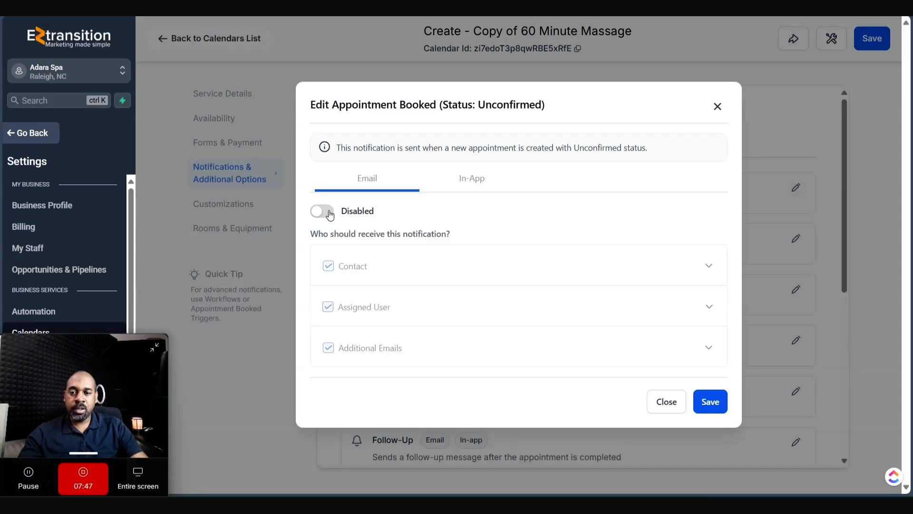
click(322, 211)
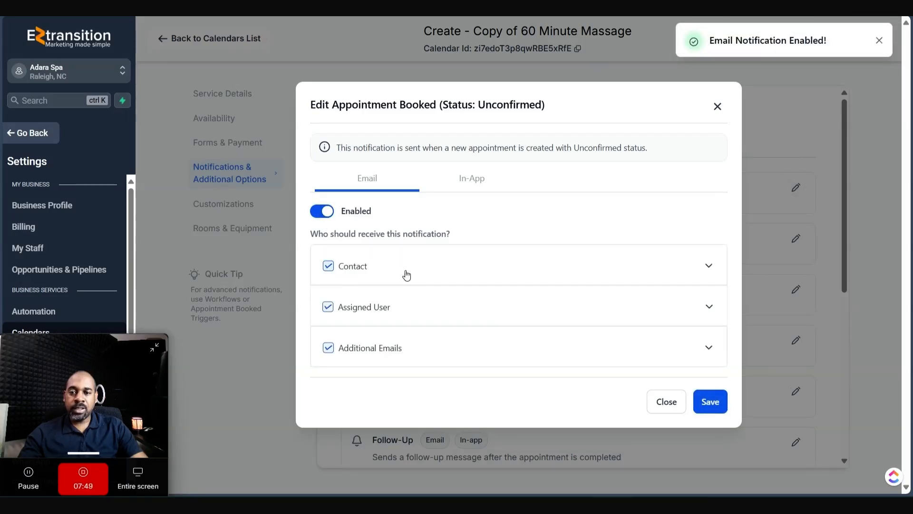
click(703, 265)
scroll(438, 323, down, 9)
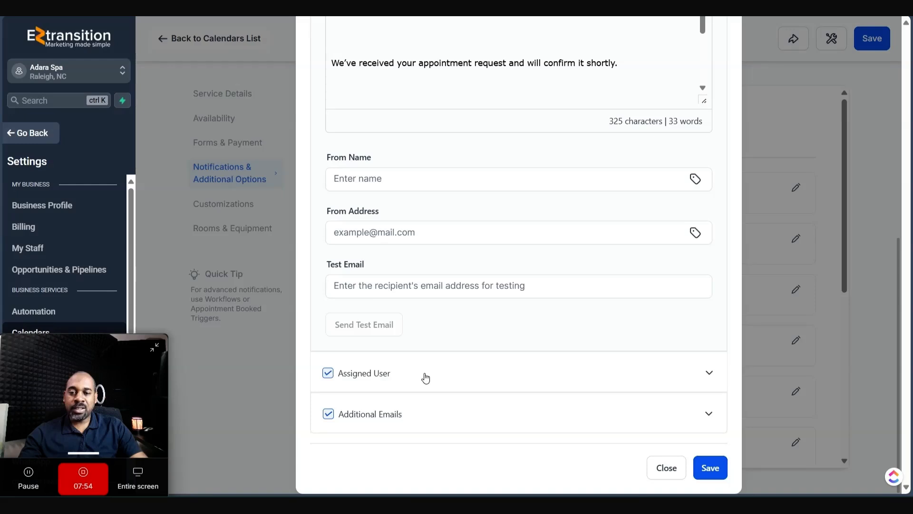
click(712, 419)
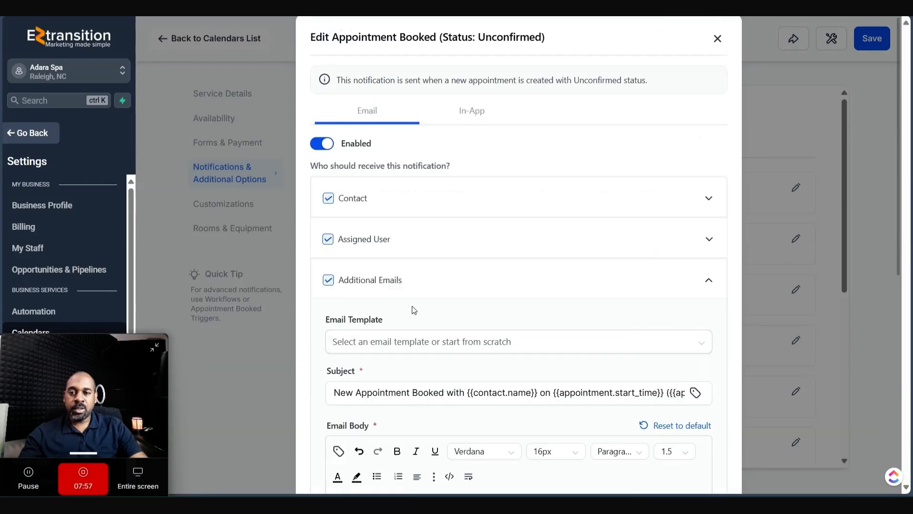
click(332, 148)
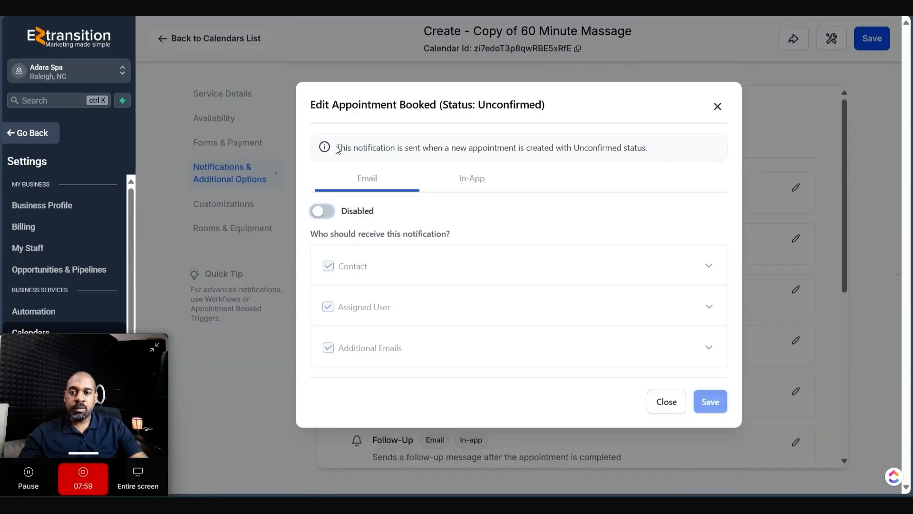
click(479, 166)
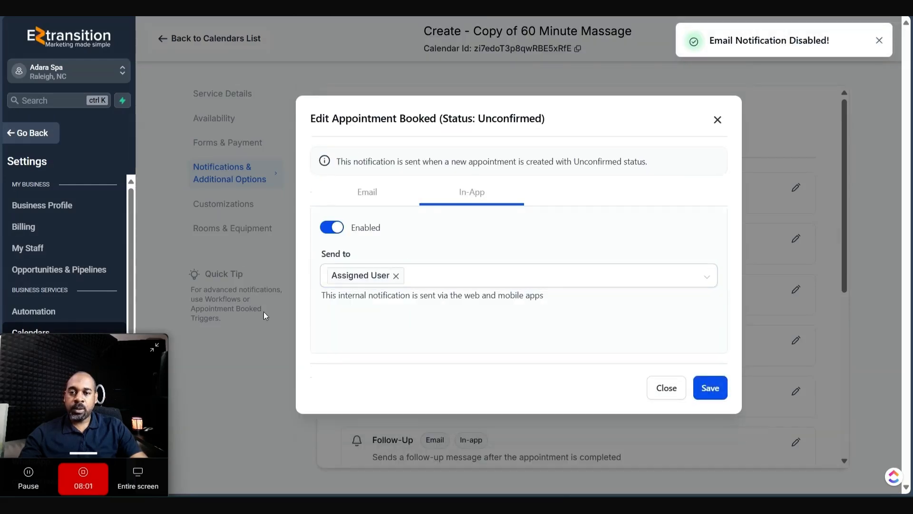
click(670, 390)
click(203, 206)
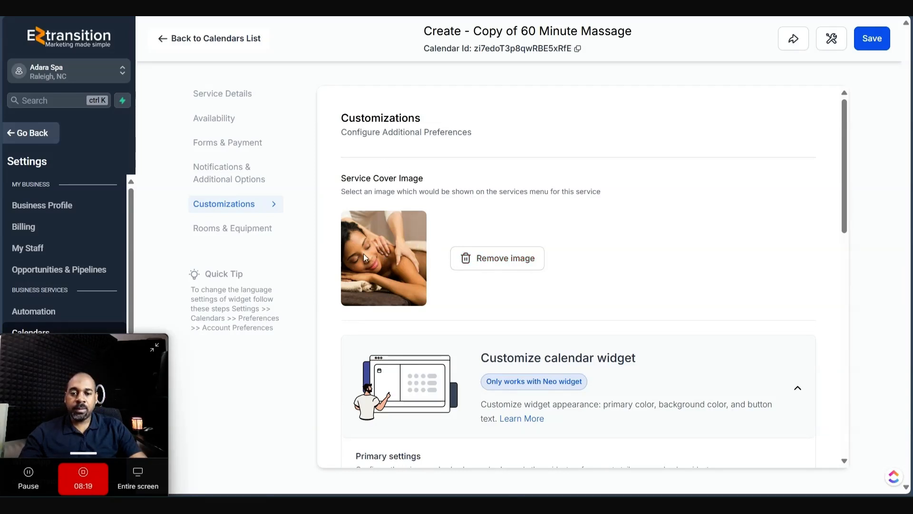
- Remove the current cover image and browse Media Storage, selecting Massage.png
click(495, 259)
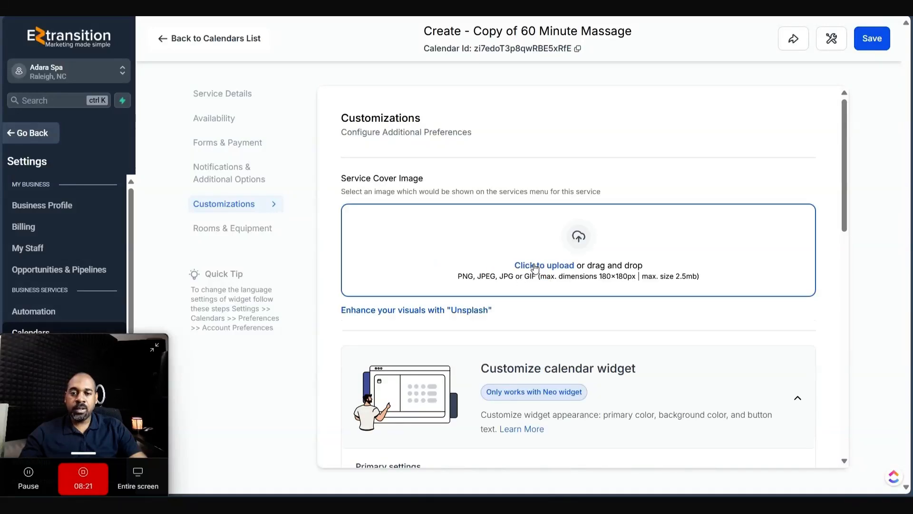
double_click(450, 311)
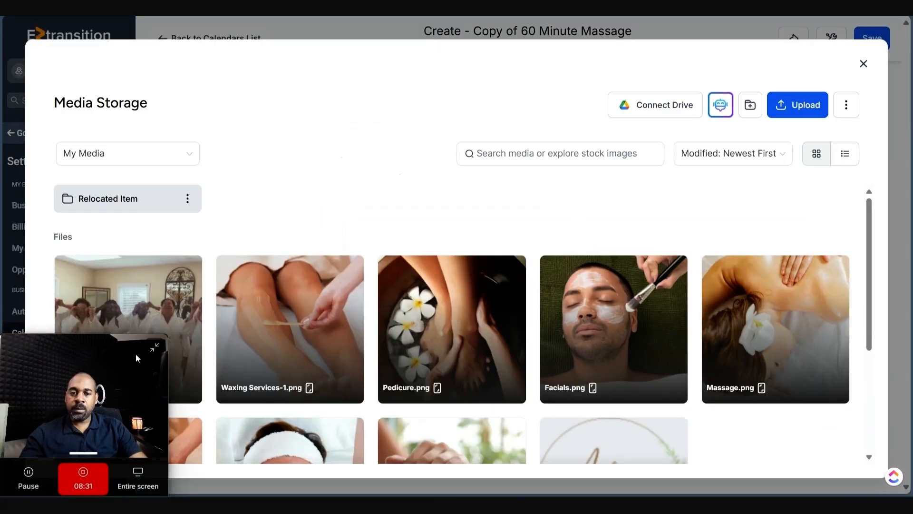
scroll(478, 228, down, 4)
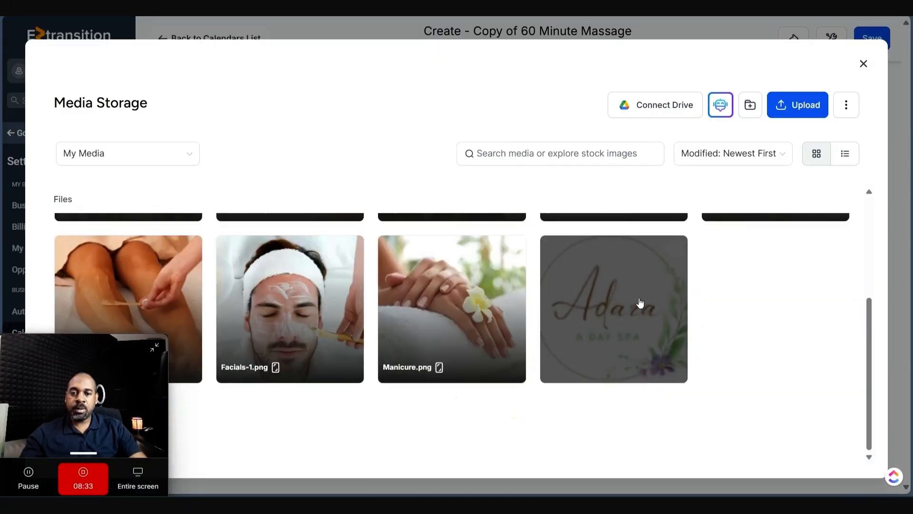
scroll(640, 304, up, 4)
click(764, 279)
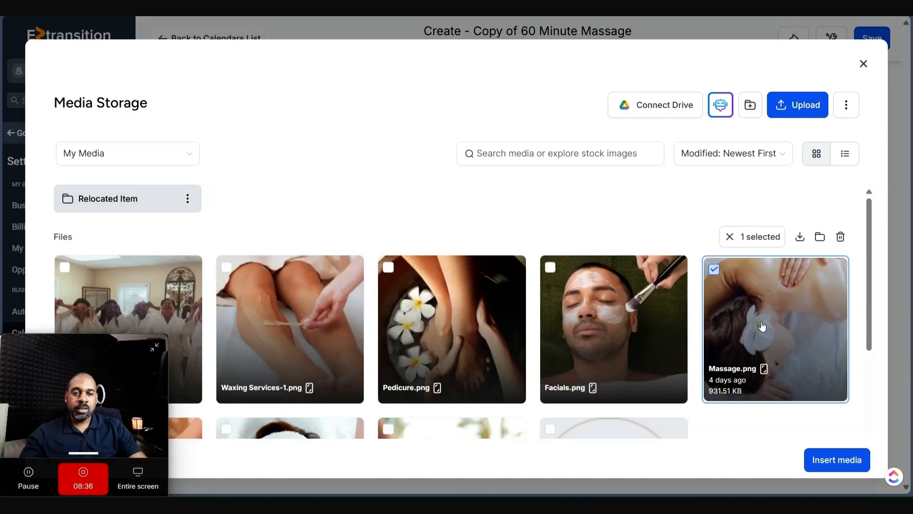
- Search Pixabay for 'massage', then set the My Media Massage image as the cover
click(122, 153)
click(113, 265)
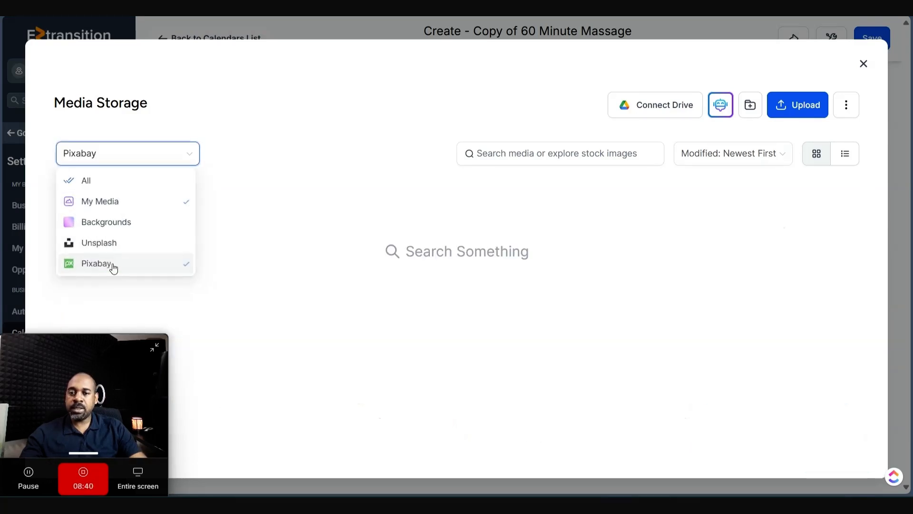
click(518, 153)
text(massage)
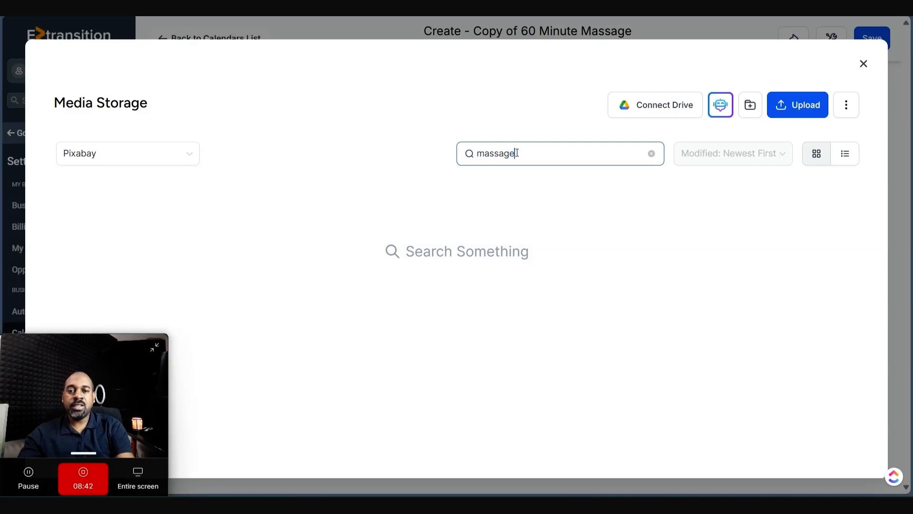
scroll(604, 302, down, 5)
scroll(604, 302, down, 5)
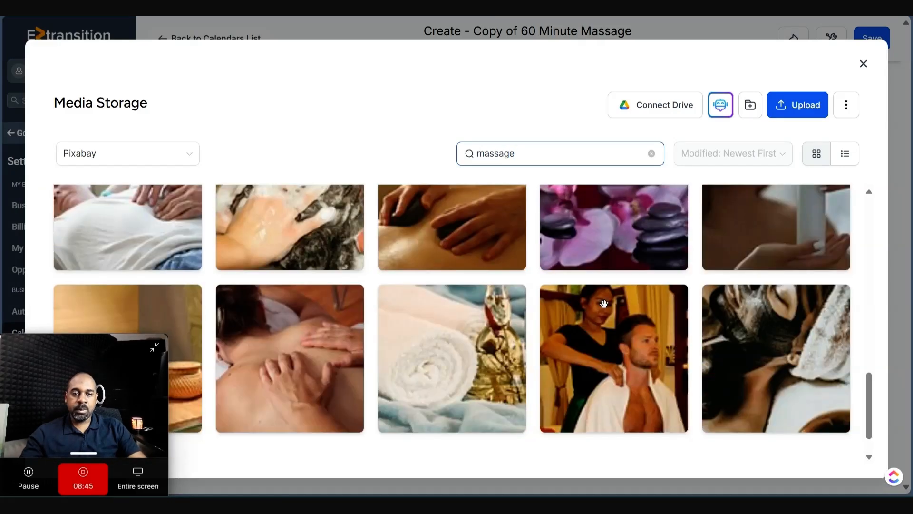
scroll(600, 305, up, 10)
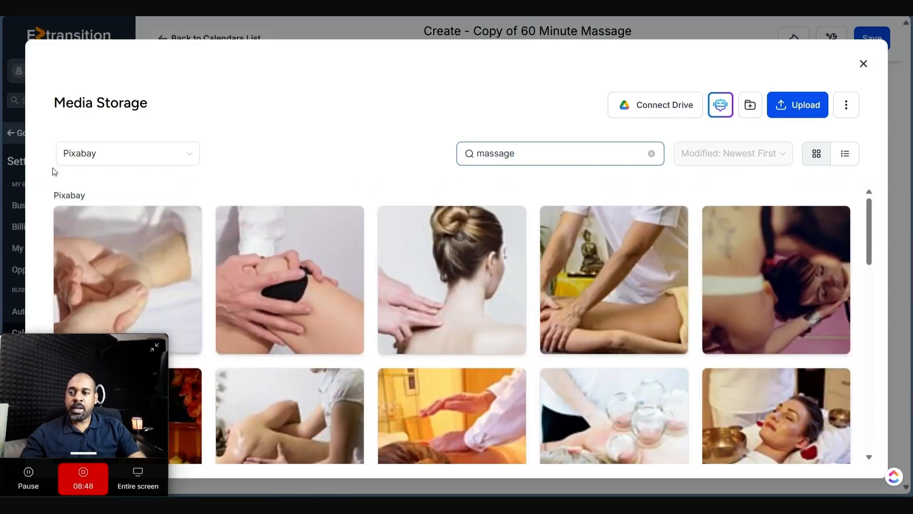
click(118, 155)
click(100, 181)
click(98, 153)
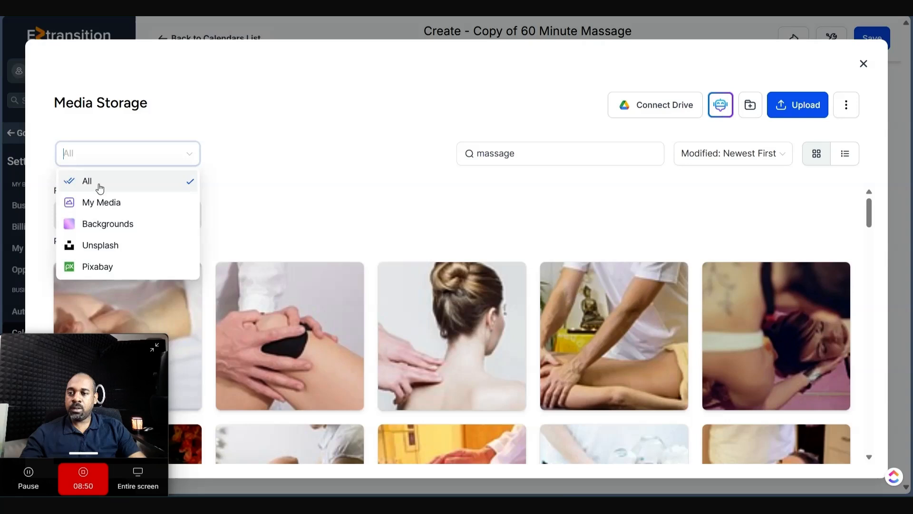
click(98, 202)
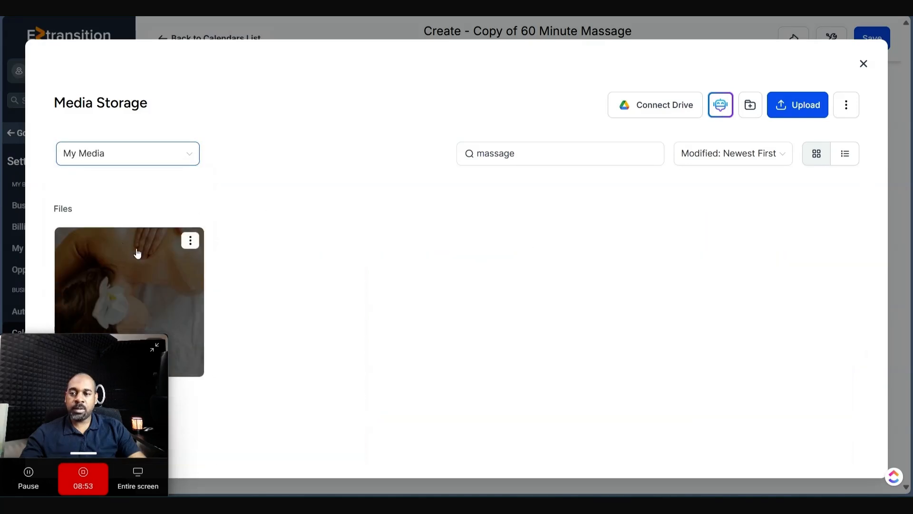
click(137, 251)
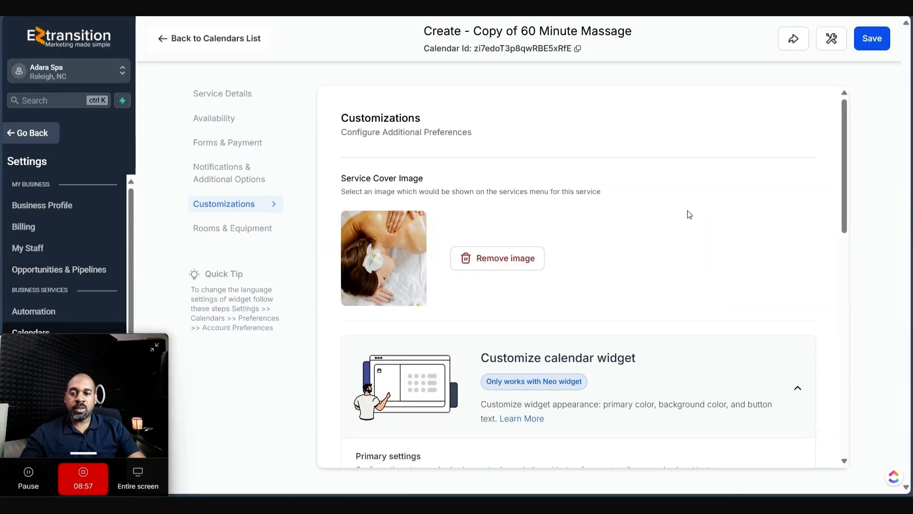
- Check the primary colour and Calendar Title toggle, leaving both unchanged
scroll(547, 212, down, 10)
scroll(428, 223, up, 5)
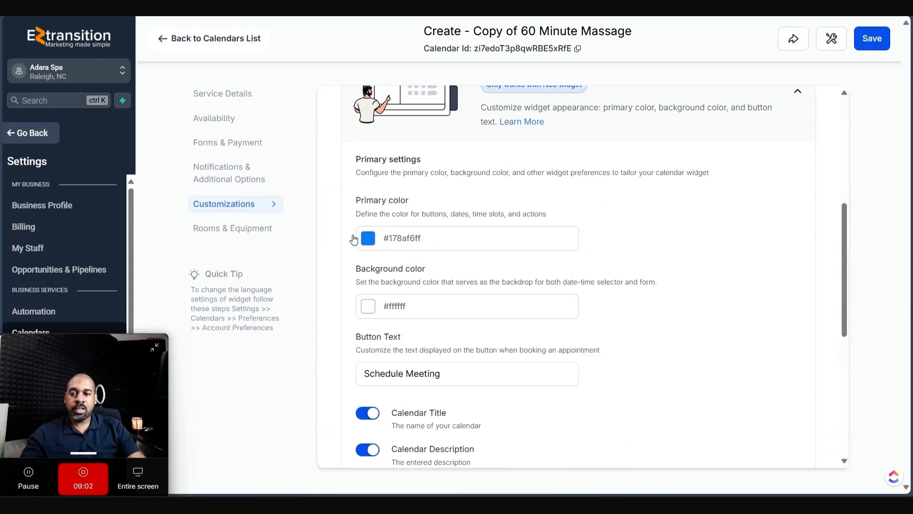
click(367, 238)
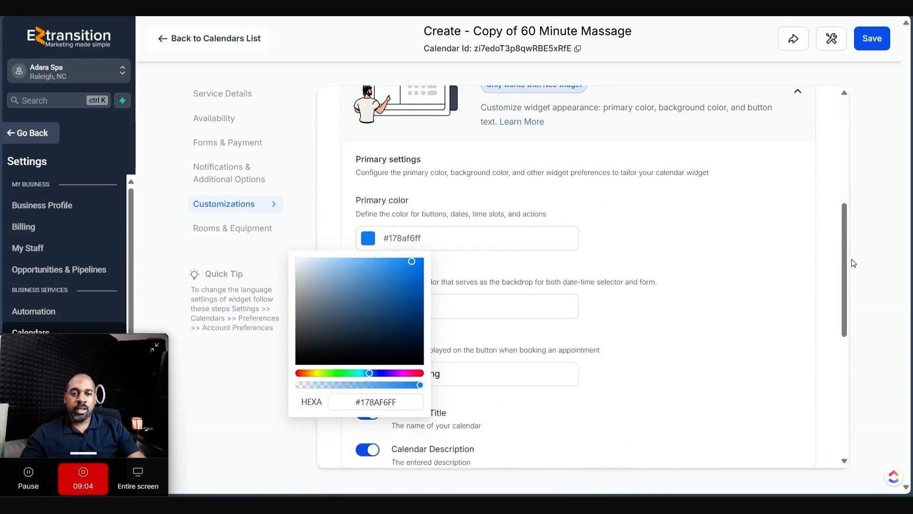
click(615, 274)
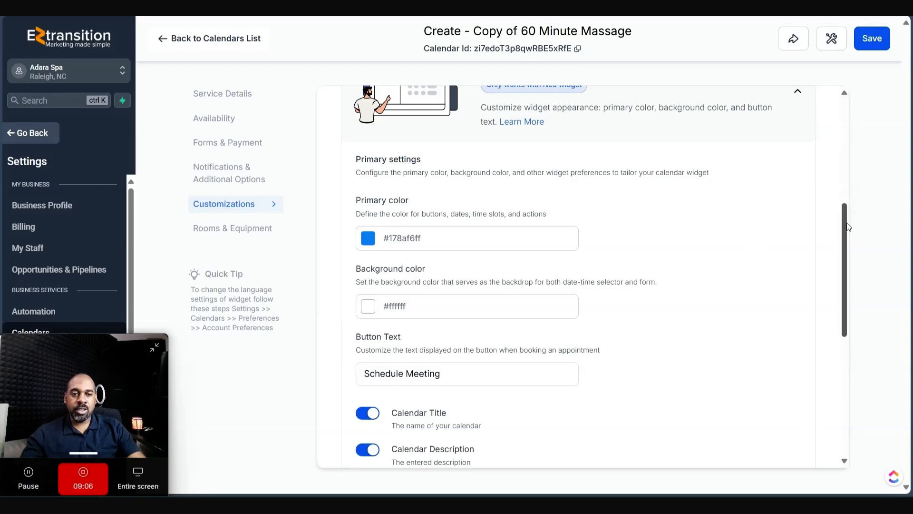
drag(844, 226, 846, 283)
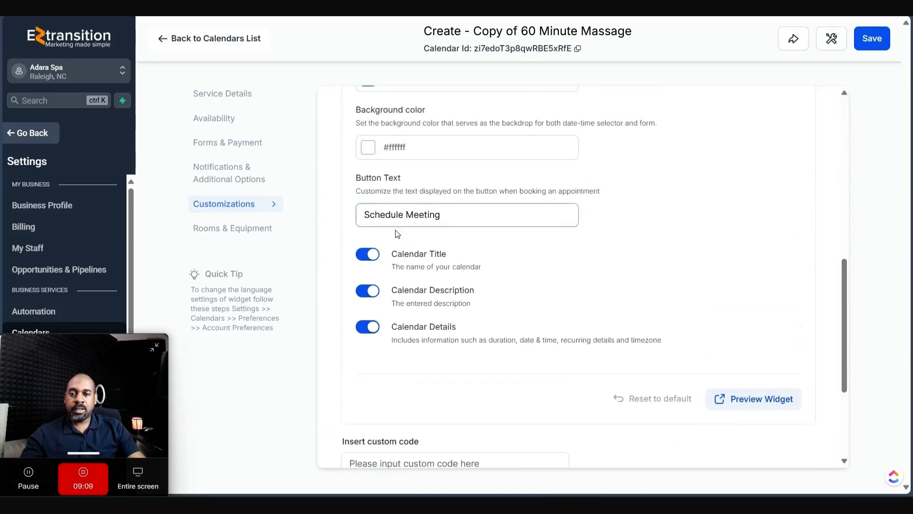
click(368, 256)
click(368, 255)
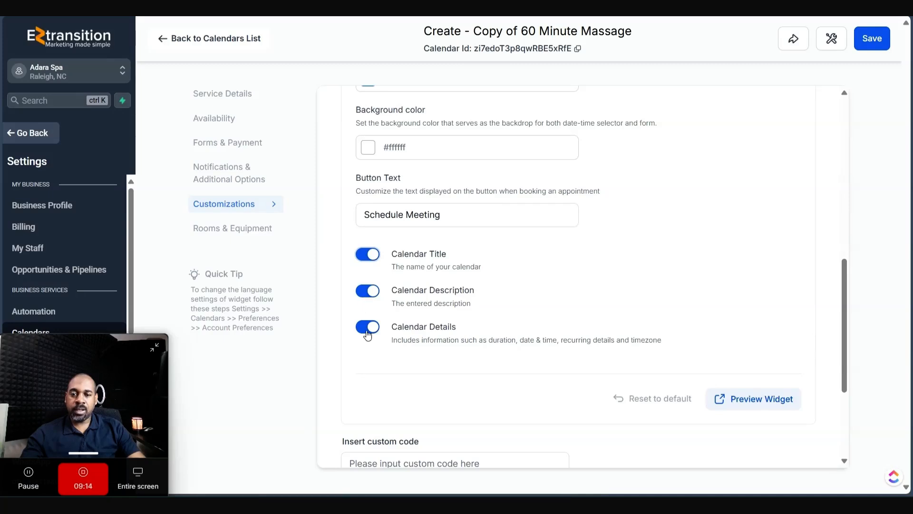
- Turn off Allow staff selection during booking
scroll(671, 340, down, 4)
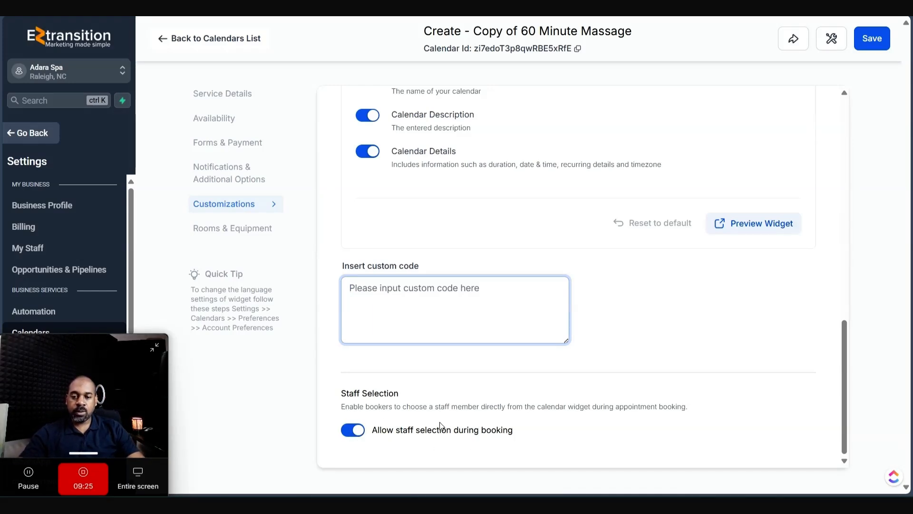
click(344, 433)
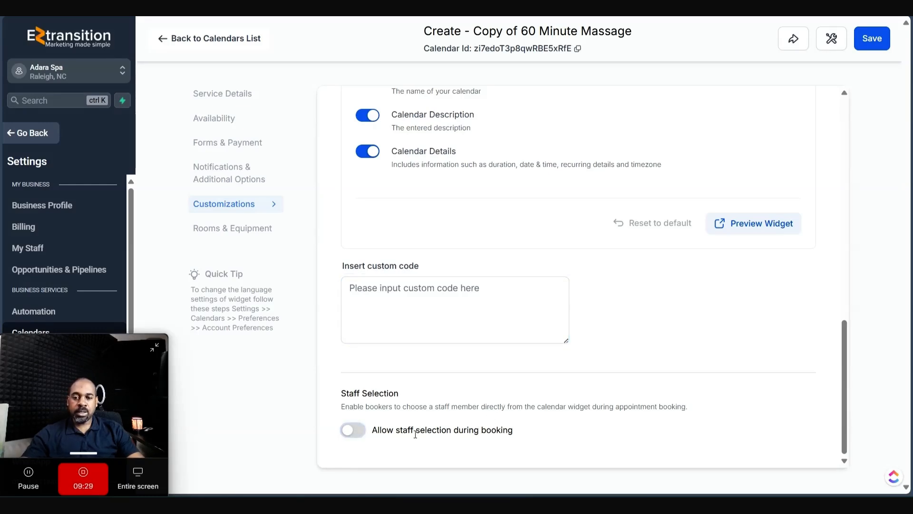
click(347, 431)
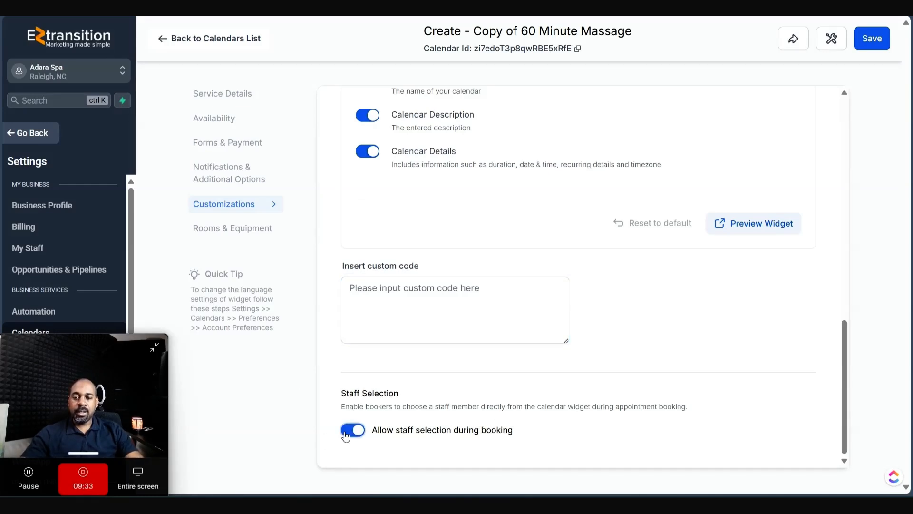
click(347, 431)
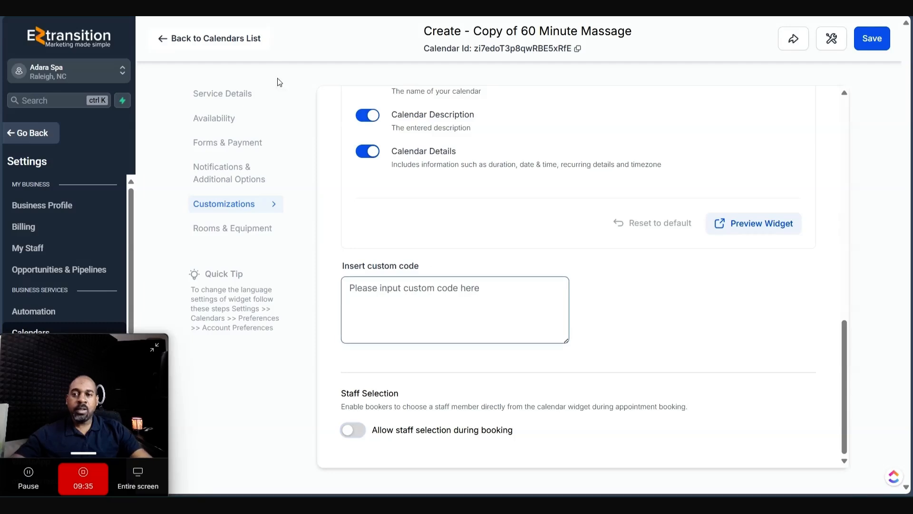
click(257, 231)
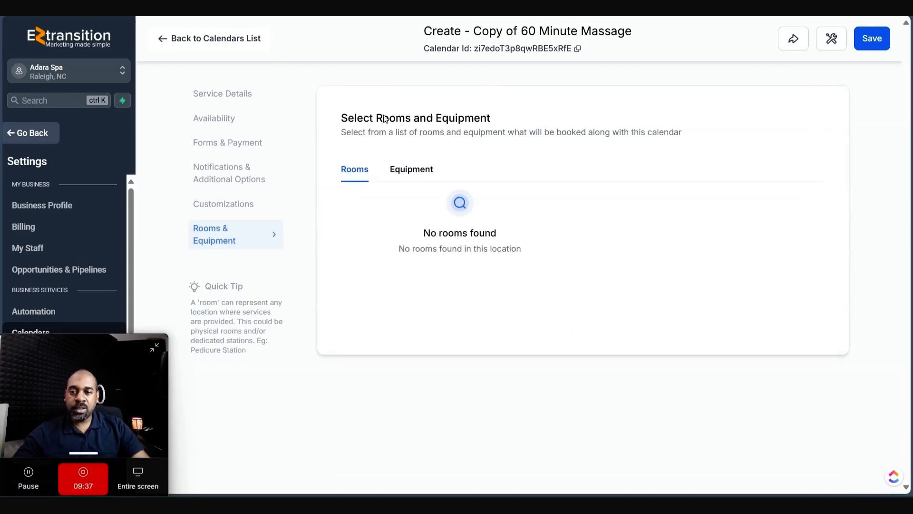
- Review the calendar's Equipment and Rooms tabs, then go back to the calendars list
click(400, 170)
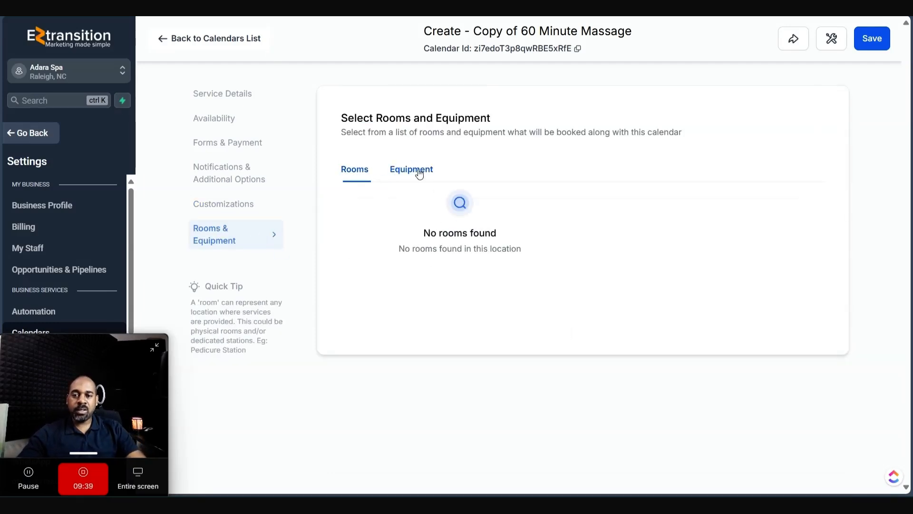
click(365, 172)
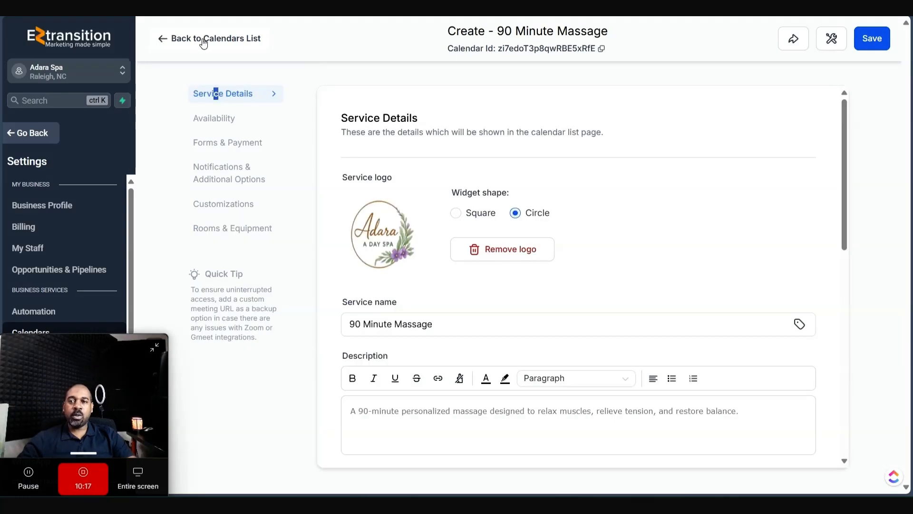
click(173, 38)
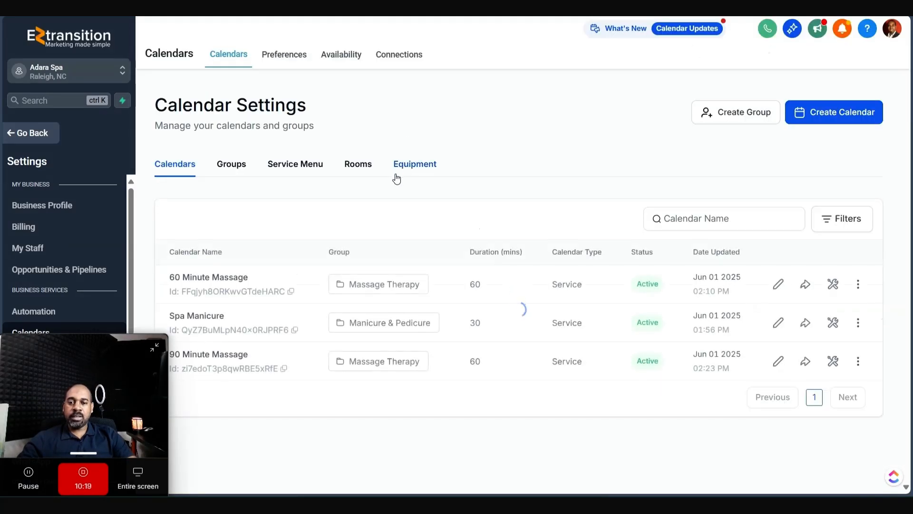
- Open the Adara Spa Services service menu for editing
drag(114, 373, 883, 56)
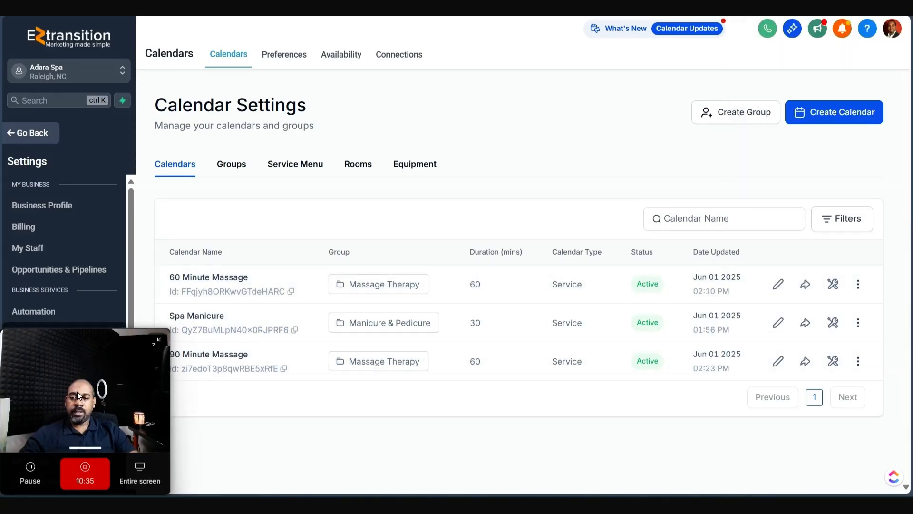
click(305, 166)
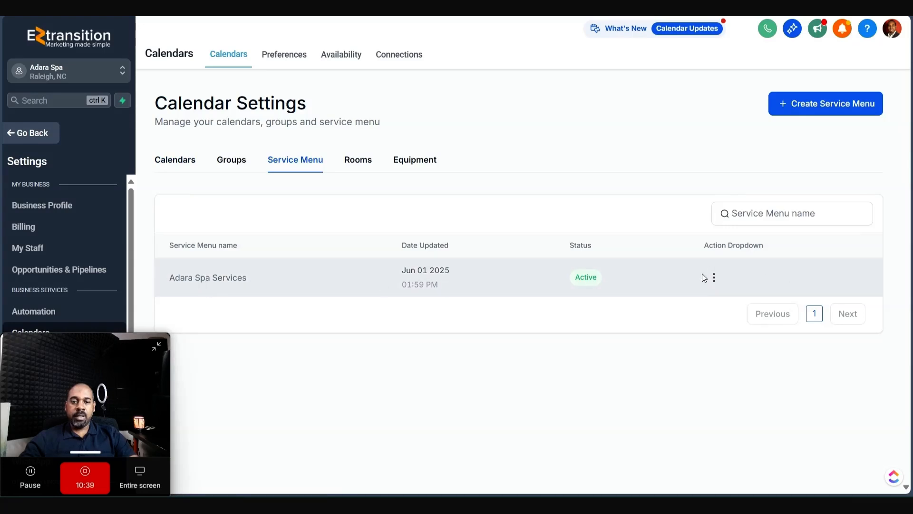
click(713, 278)
click(677, 156)
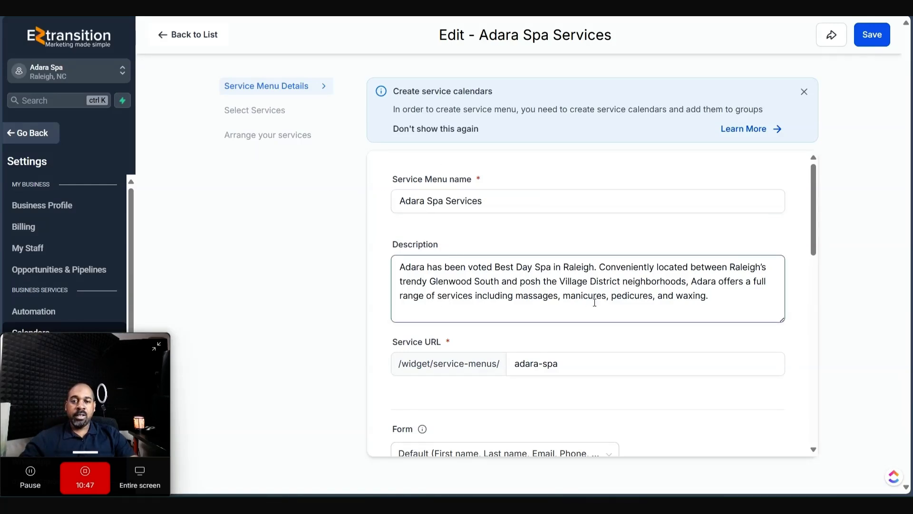
- Turn on Enable Add Guests and move to the Select Services step
drag(813, 176, 815, 235)
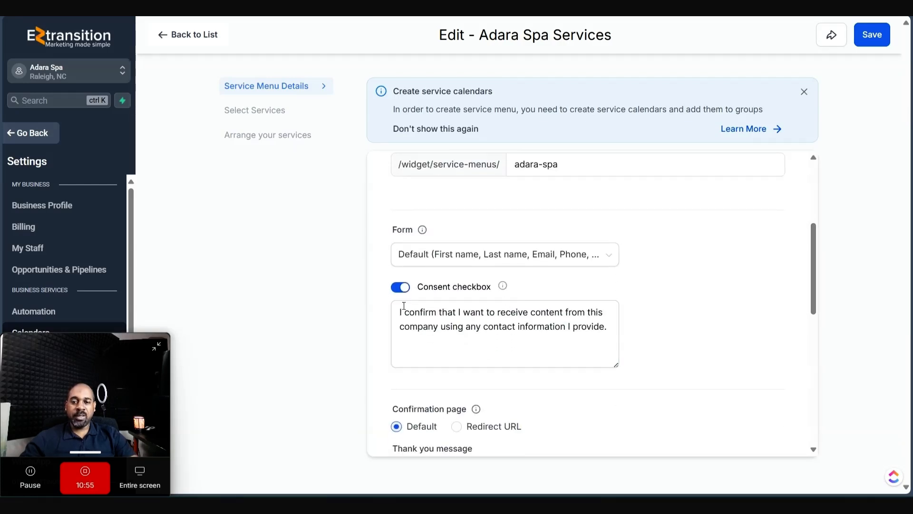
drag(810, 237, 813, 398)
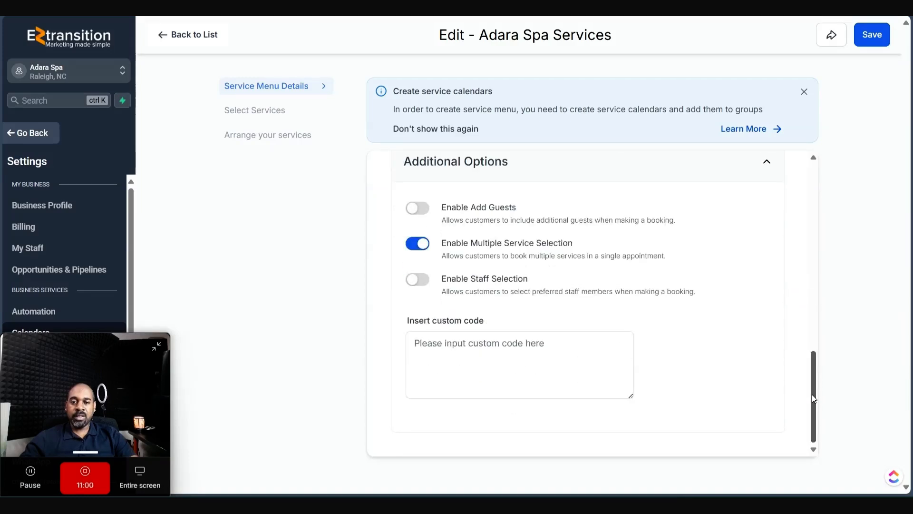
click(416, 209)
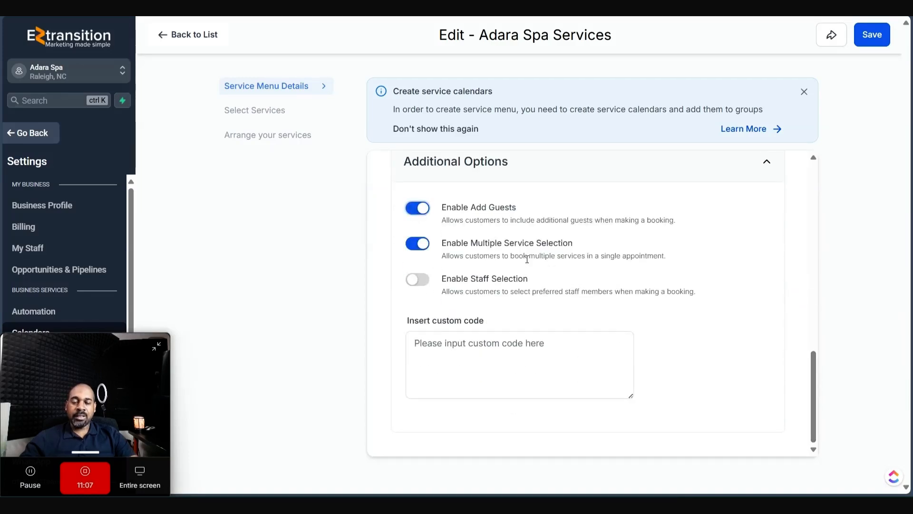
click(414, 213)
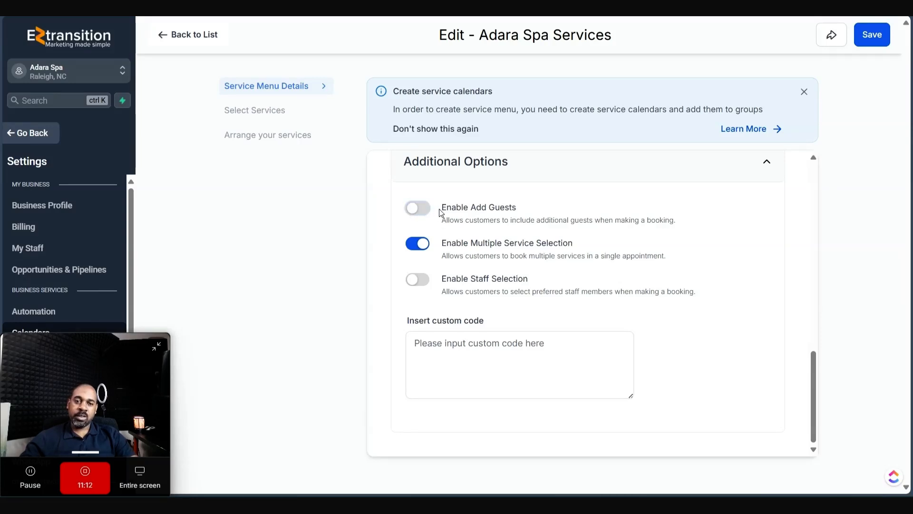
click(418, 210)
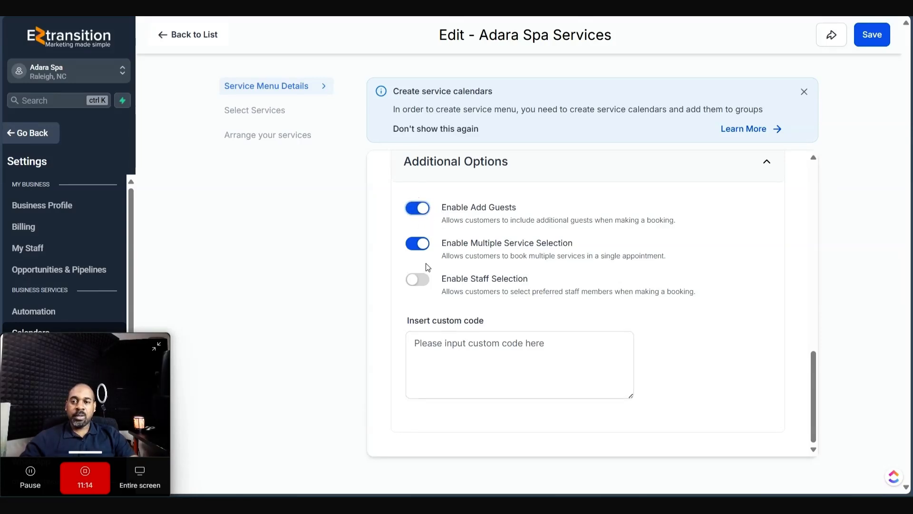
click(266, 114)
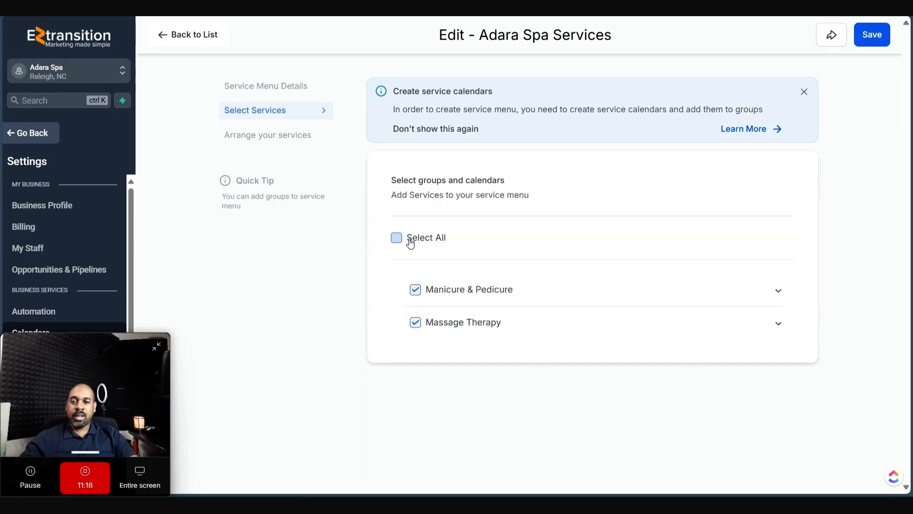
- Add 90 Minute Massage from Massage Therapy, place Massage Therapy above Manicure & Pedicure, and save
click(774, 323)
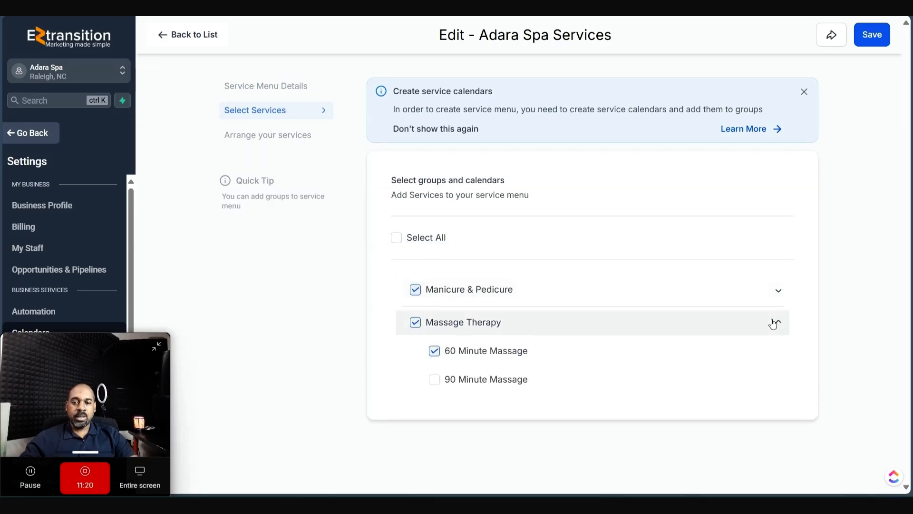
click(435, 381)
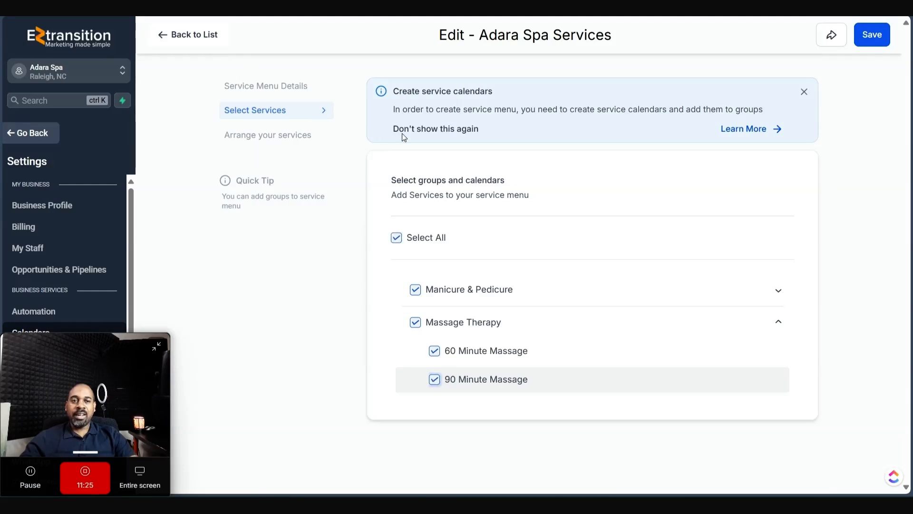
click(274, 134)
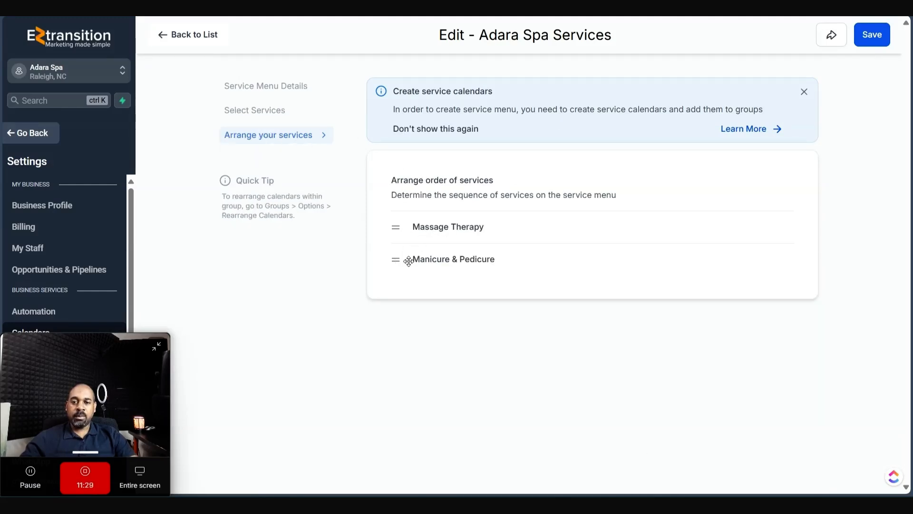
drag(396, 259, 397, 227)
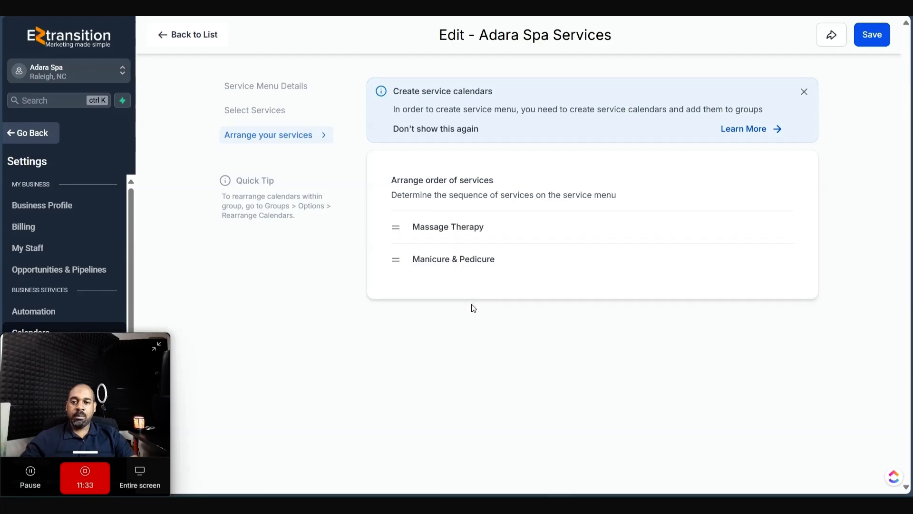
click(868, 42)
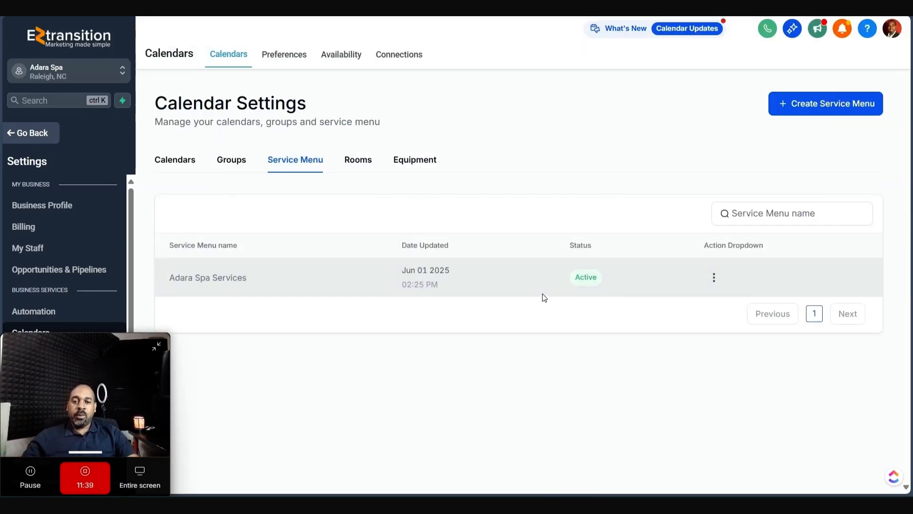
- Open the 90 Minute Massage sharing options and review its embed code
click(183, 162)
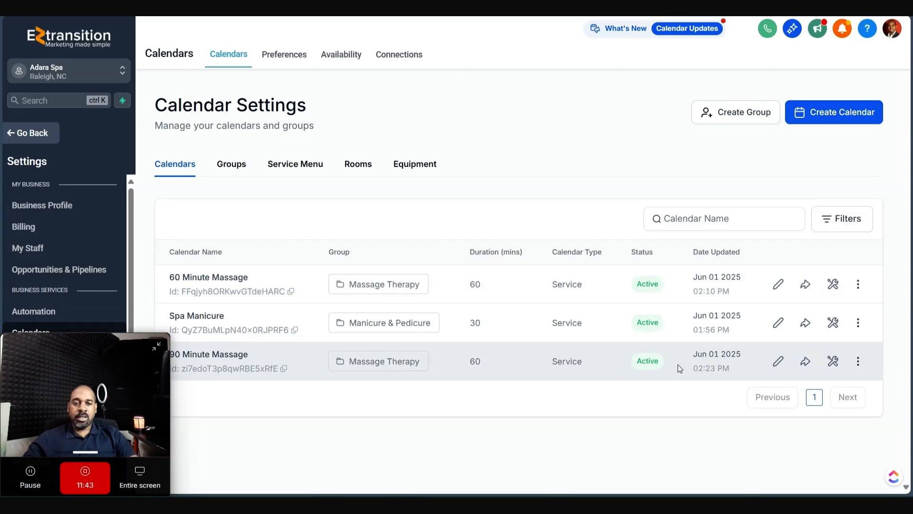
click(806, 363)
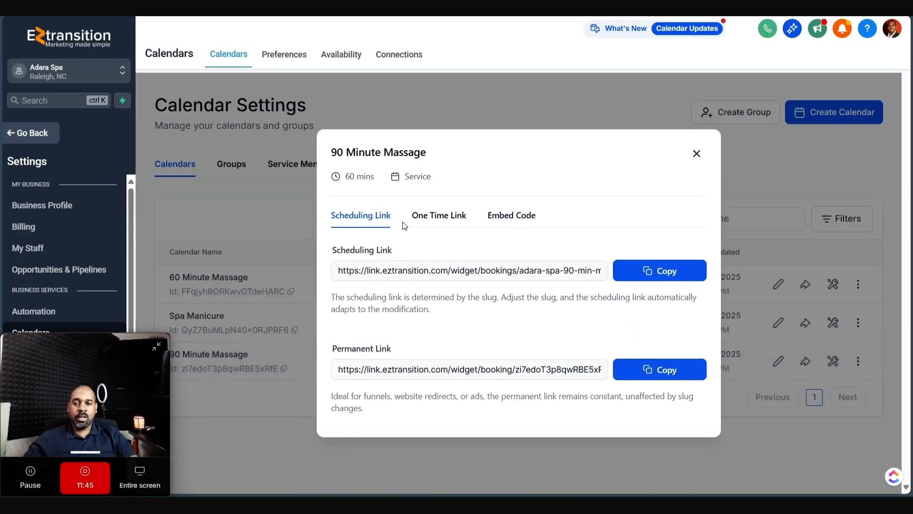
click(523, 217)
drag(346, 315, 631, 360)
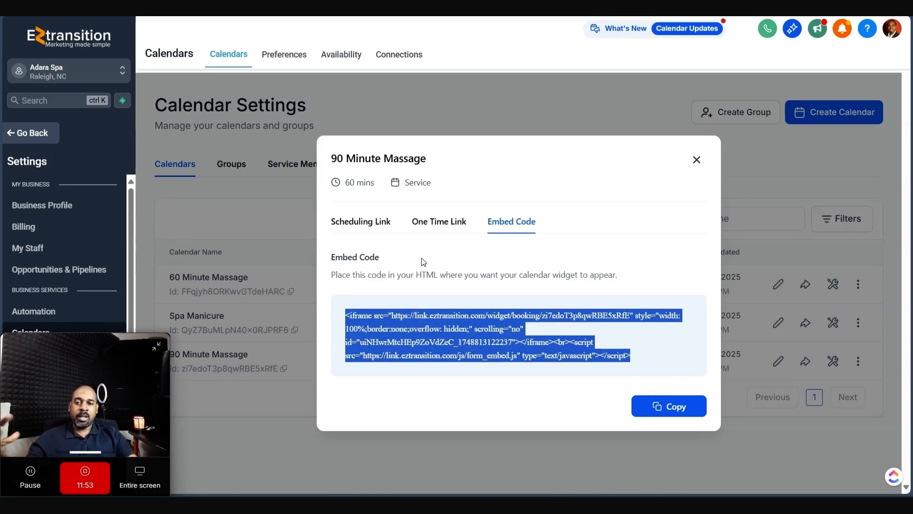
click(510, 222)
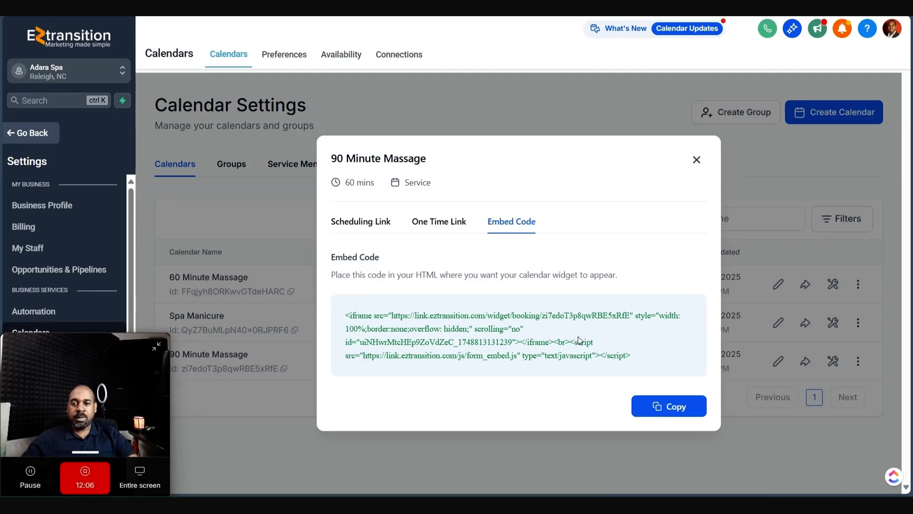
- Copy the 90 Minute Massage scheduling link and open a new browser tab
click(361, 219)
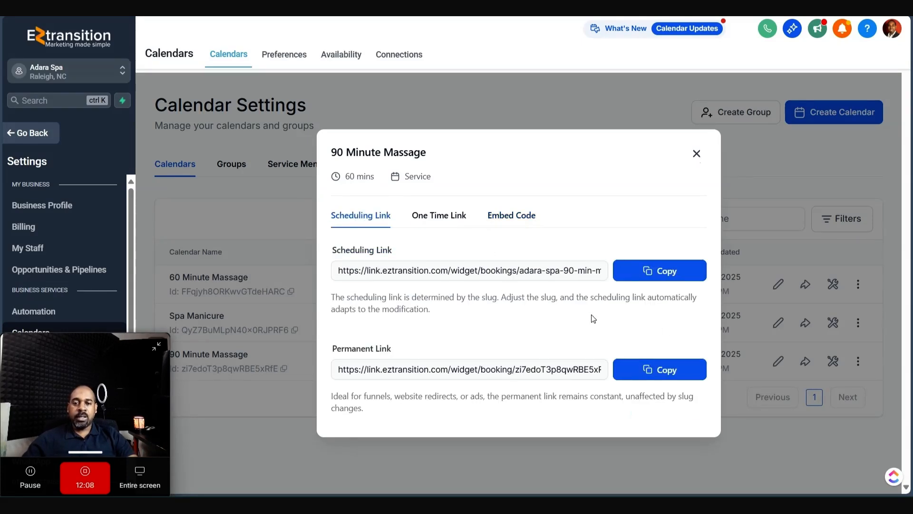
click(667, 270)
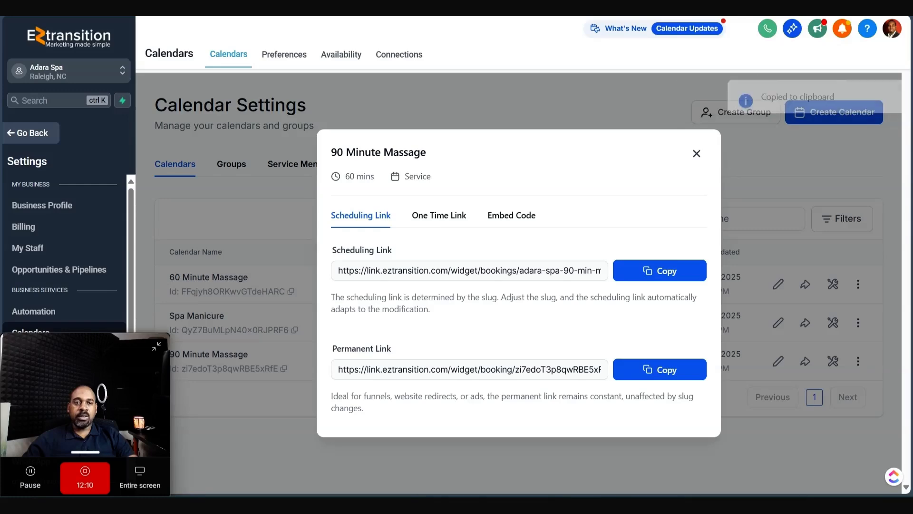
key(ctrl+t)
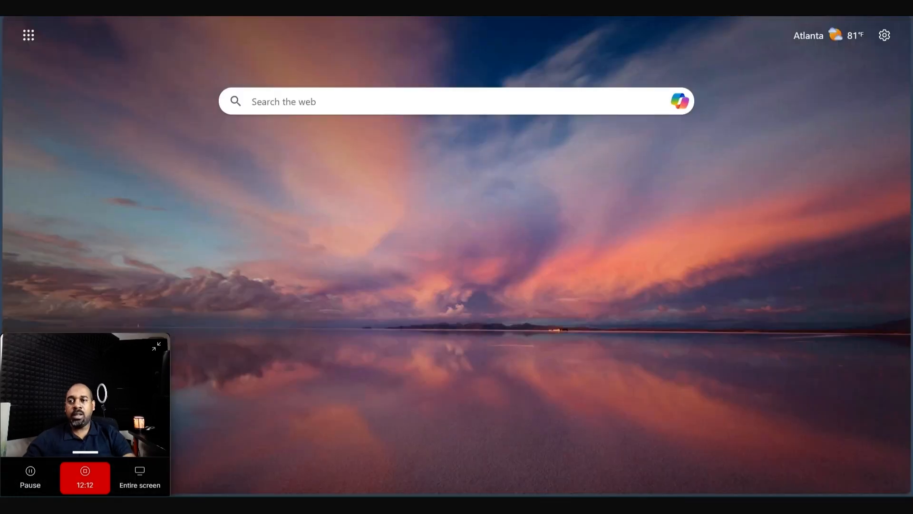
- Load the pasted booking link and note the massage still lists a 60-minute duration
key(Return)
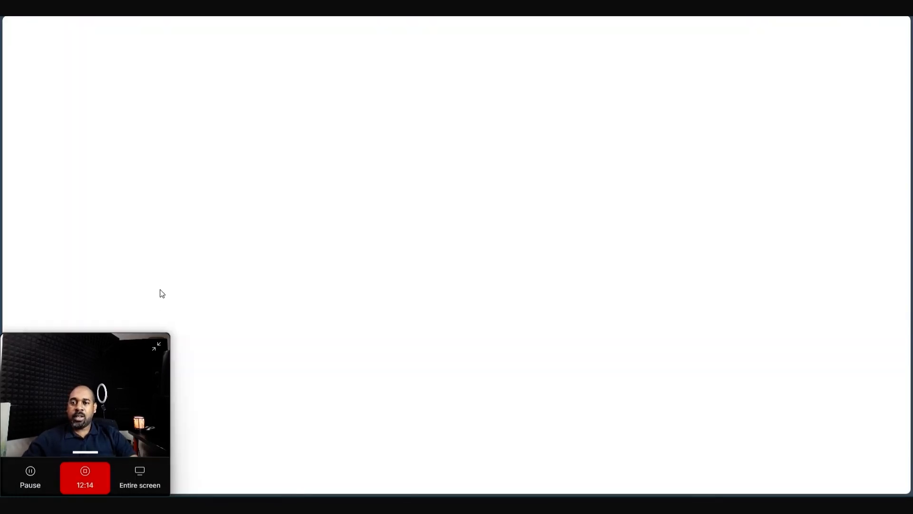
drag(106, 362, 891, 434)
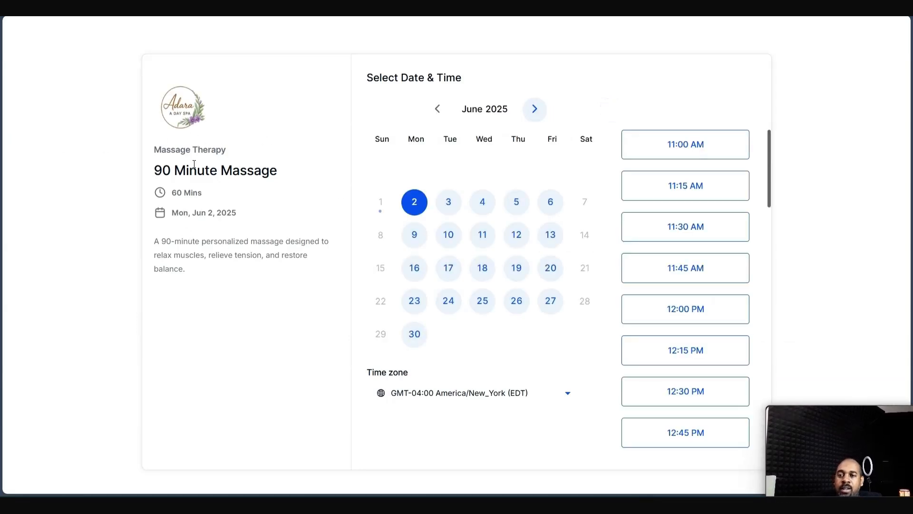
drag(156, 246, 271, 300)
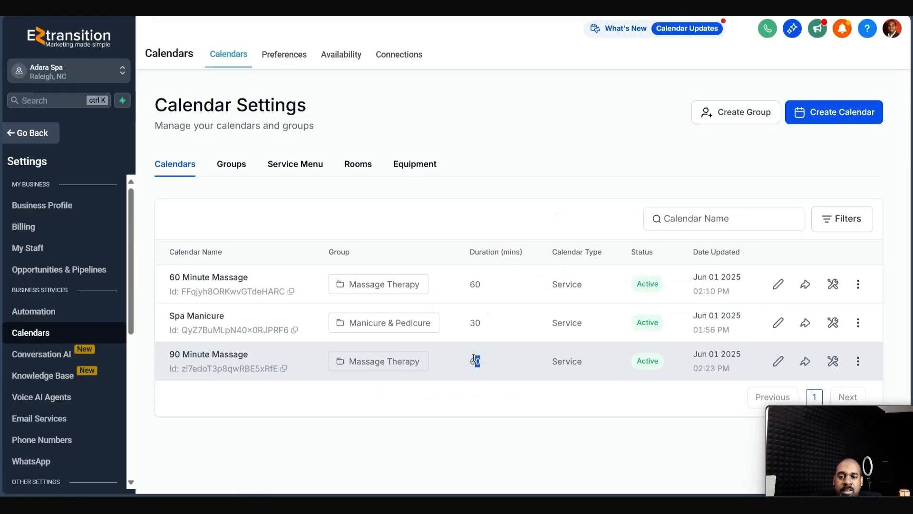
- Set the 90 Minute Massage calendar's service duration to 90 minutes
click(775, 360)
click(767, 360)
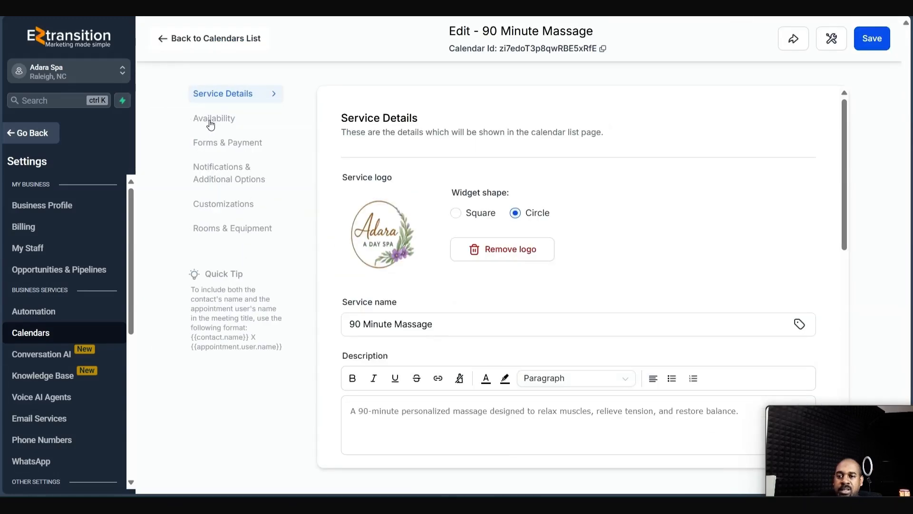
click(210, 123)
scroll(528, 219, down, 10)
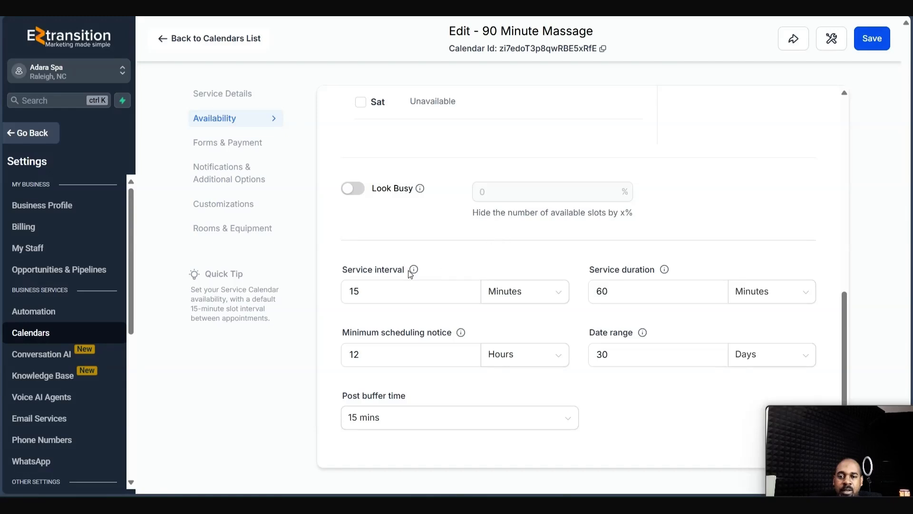
click(620, 292)
double_click(621, 291)
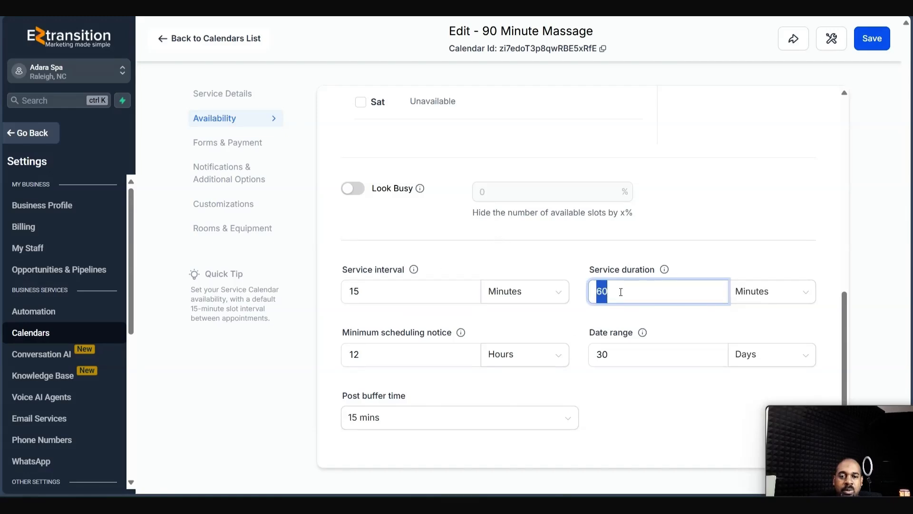
text(90)
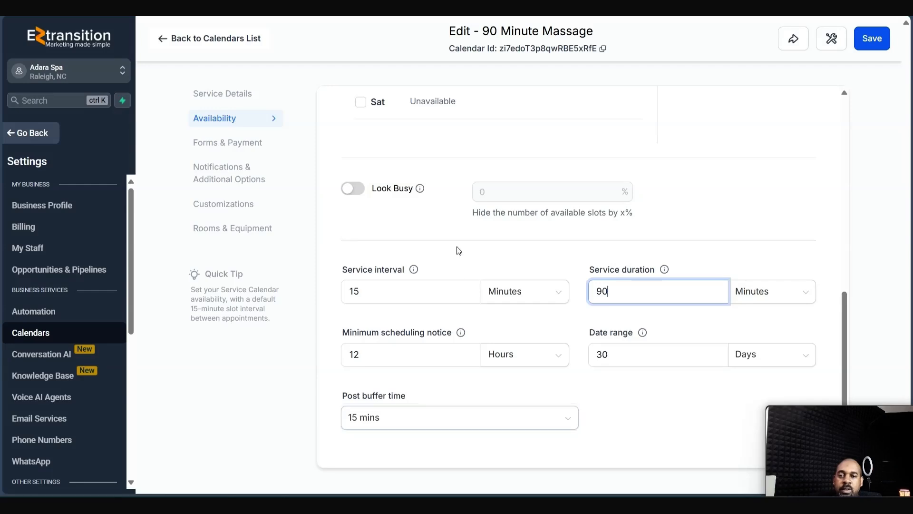
- Try Look Busy at 50%, turn it back off, and return to the calendars list
click(355, 189)
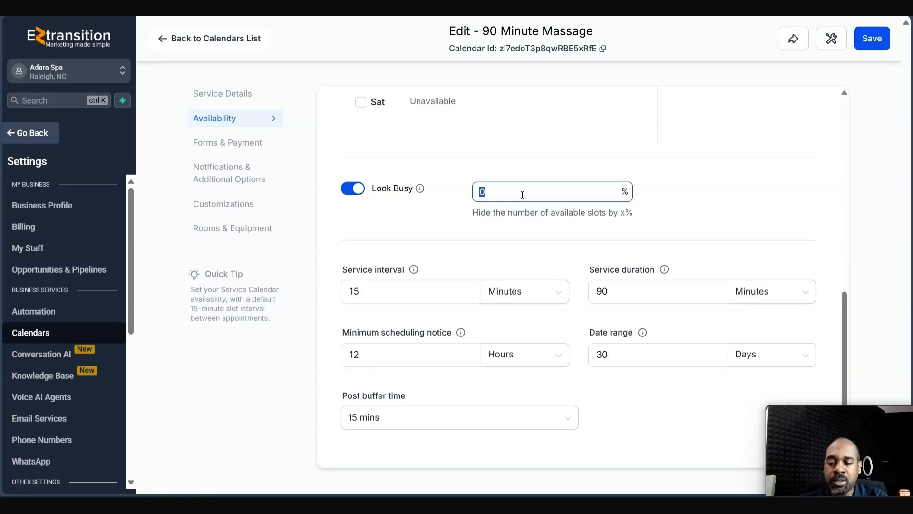
text(59)
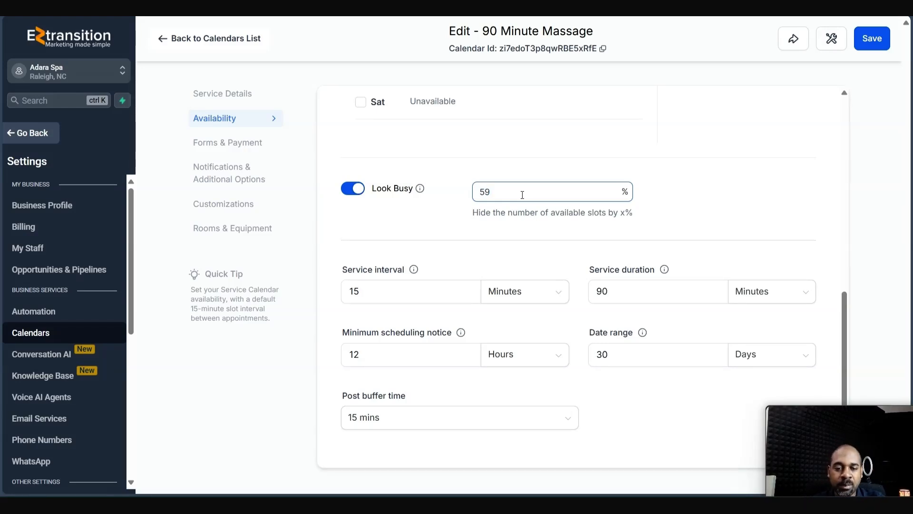
key(BackSpace)
text(0)
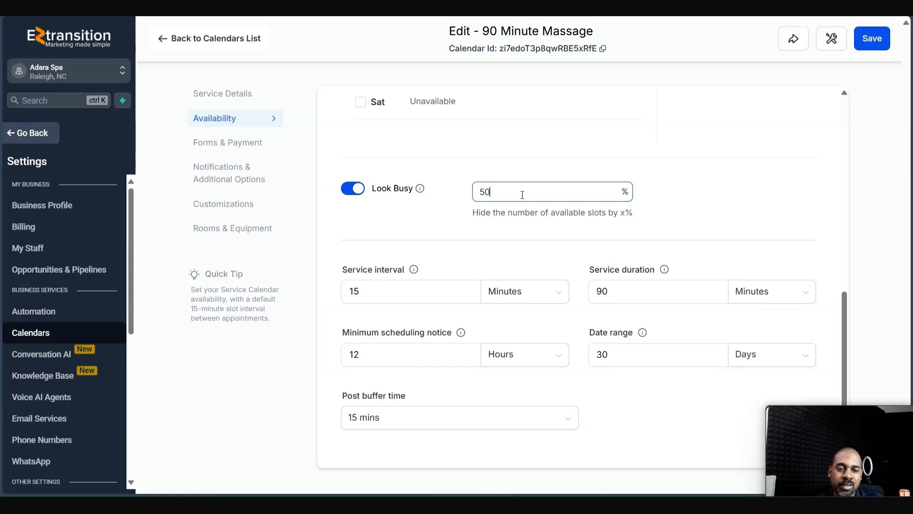
click(350, 191)
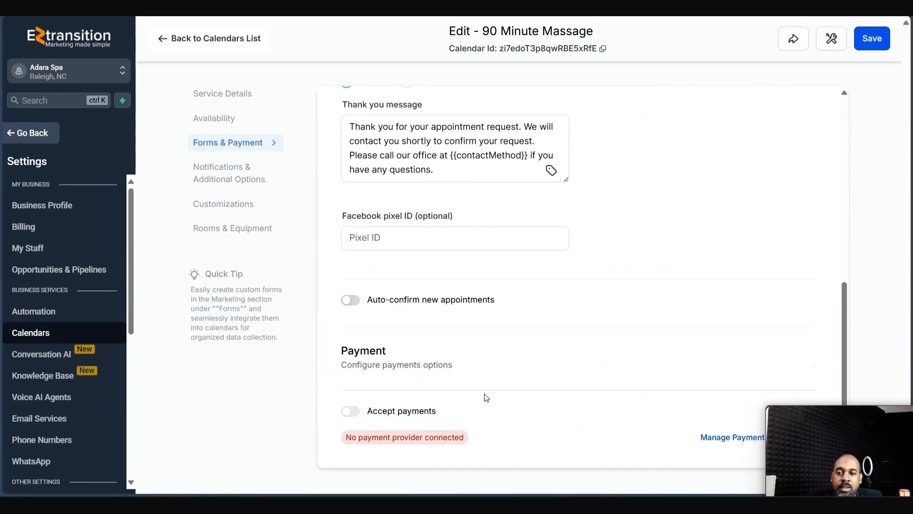
click(163, 42)
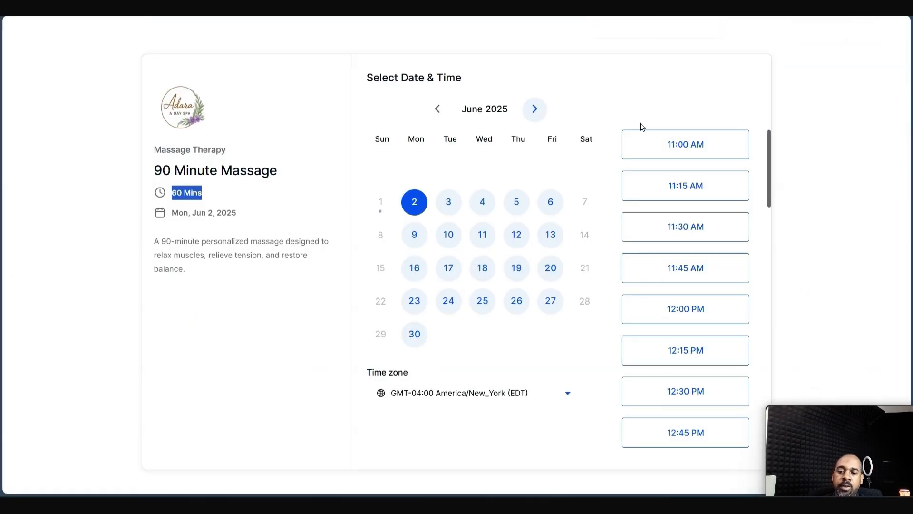
- Reload the booking page, confirm 90 Mins, and pick Tue Jun 10 at 11:15 AM
key(ctrl+r)
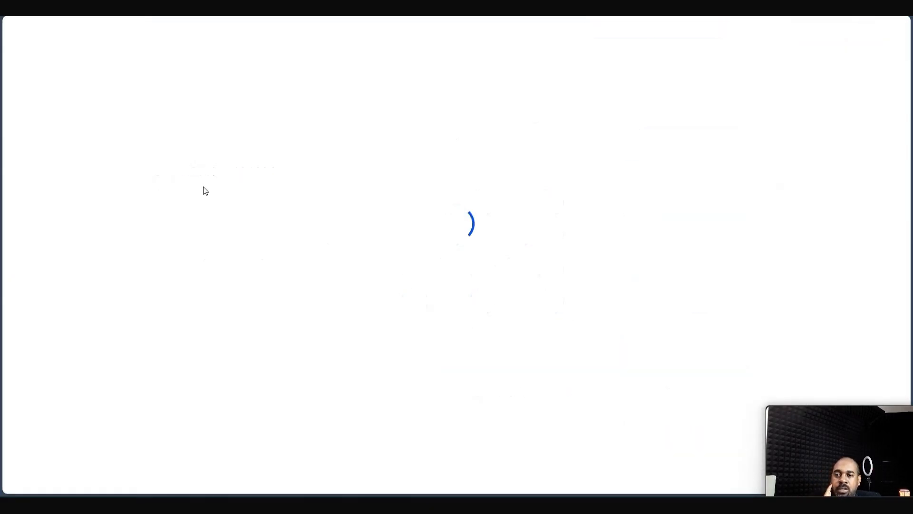
triple_click(200, 193)
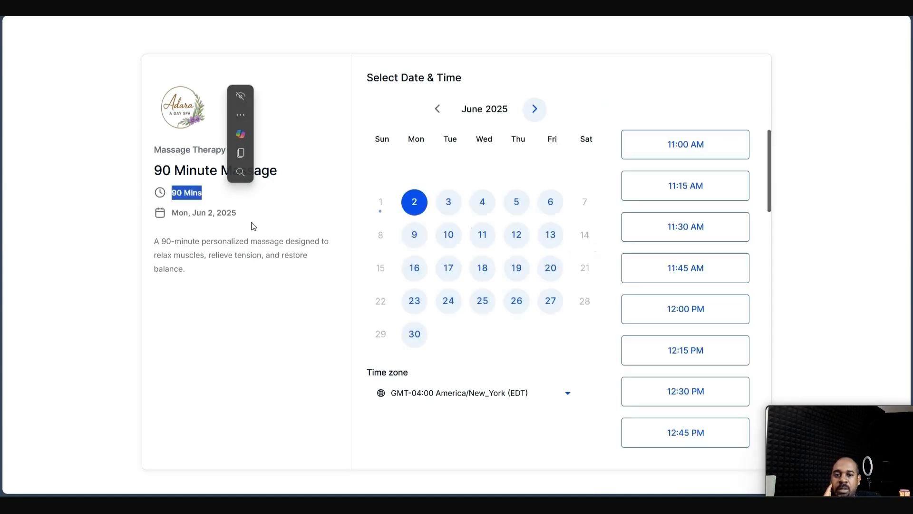
click(677, 197)
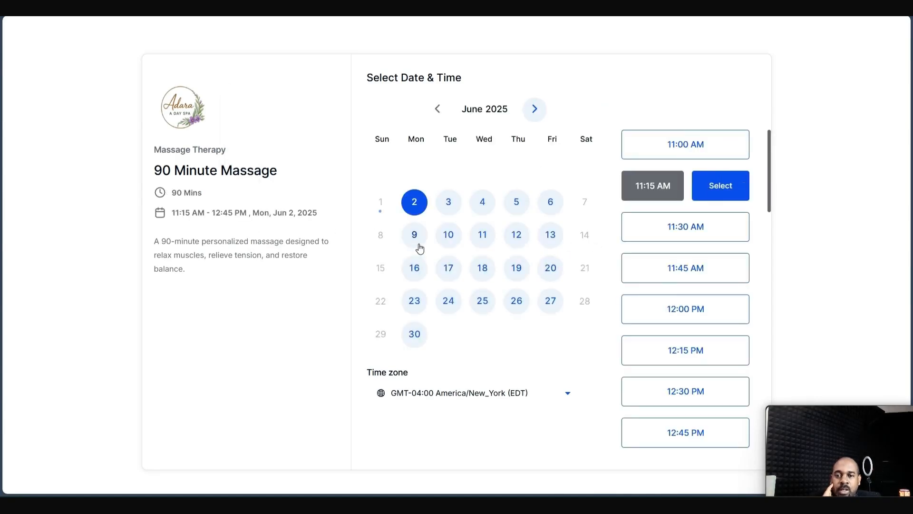
click(448, 234)
click(715, 187)
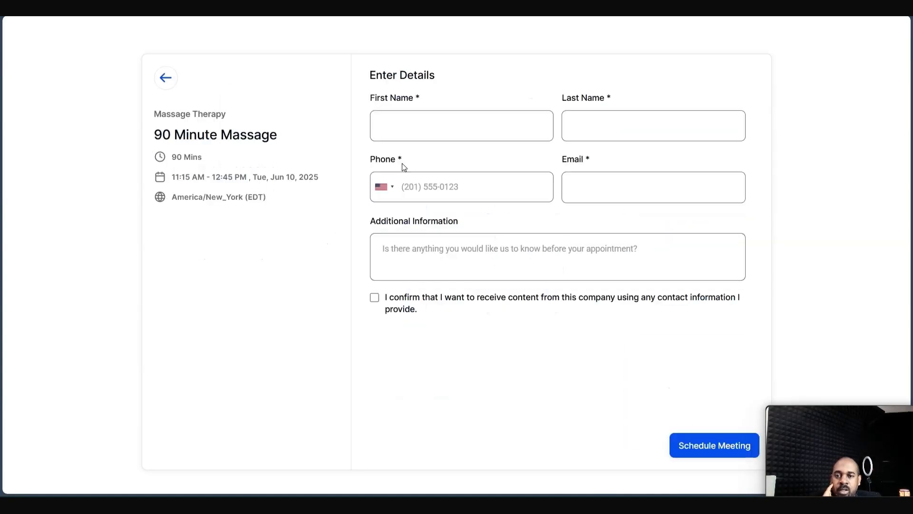
- Enter the client's name, add the note 'just a test', give consent, and schedule the booking
click(430, 138)
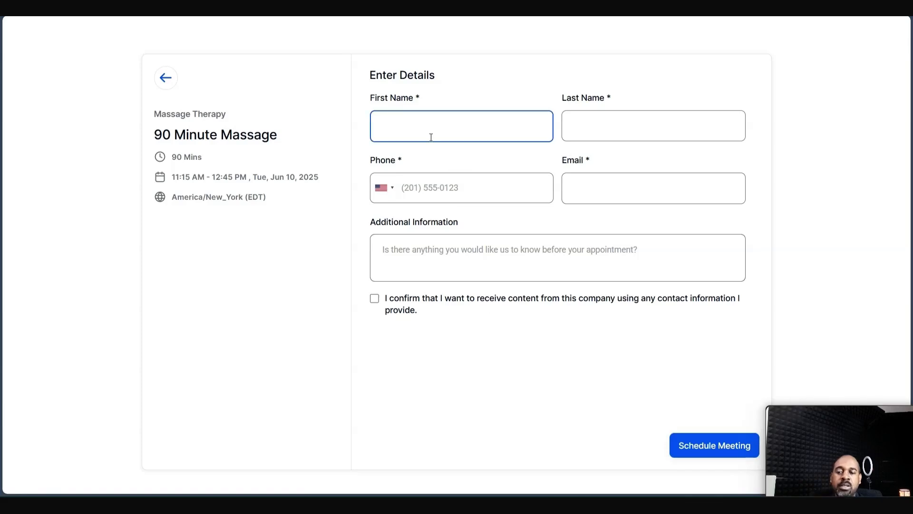
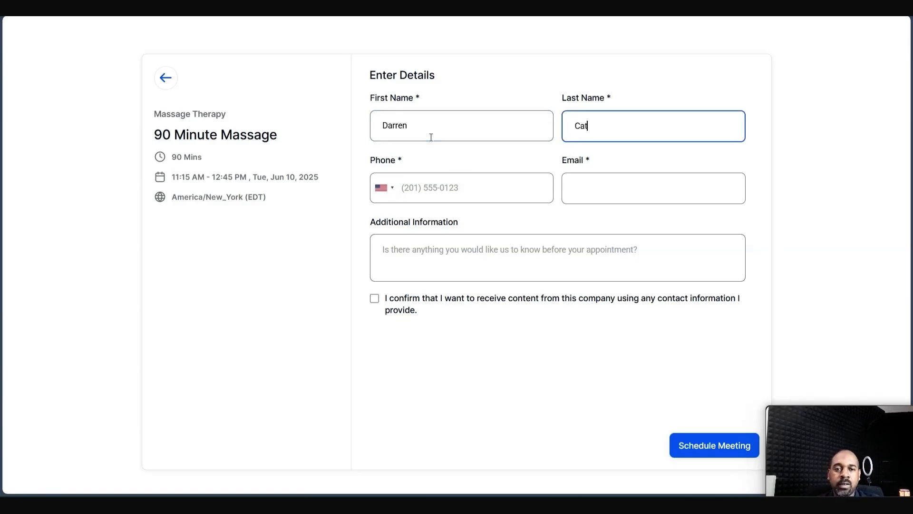
key(Tab)
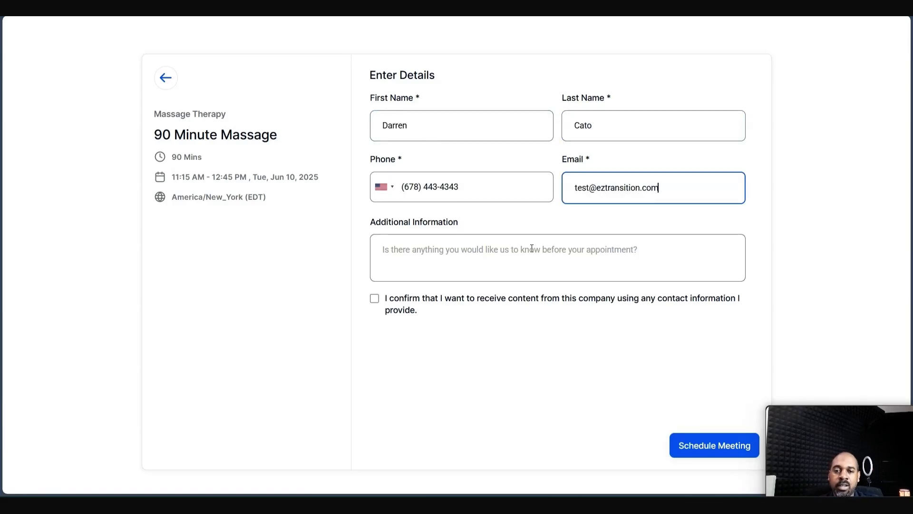
click(531, 248)
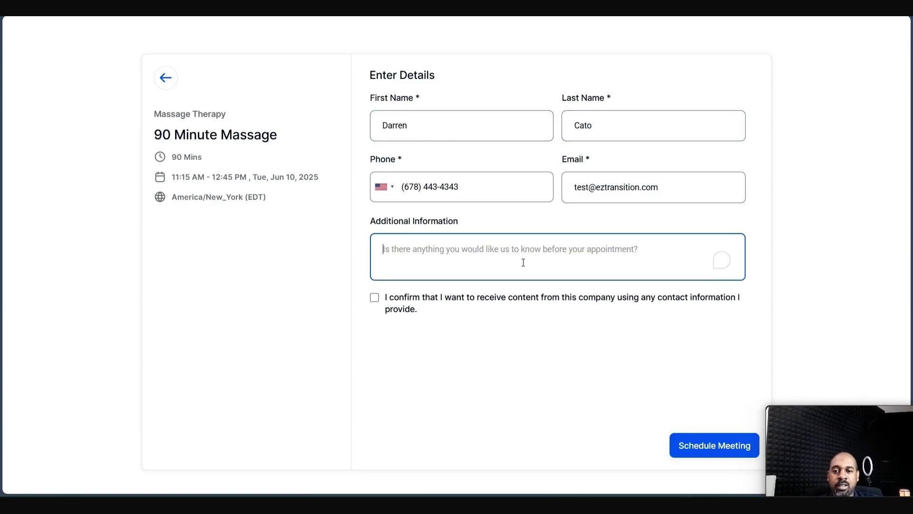
text(just a test)
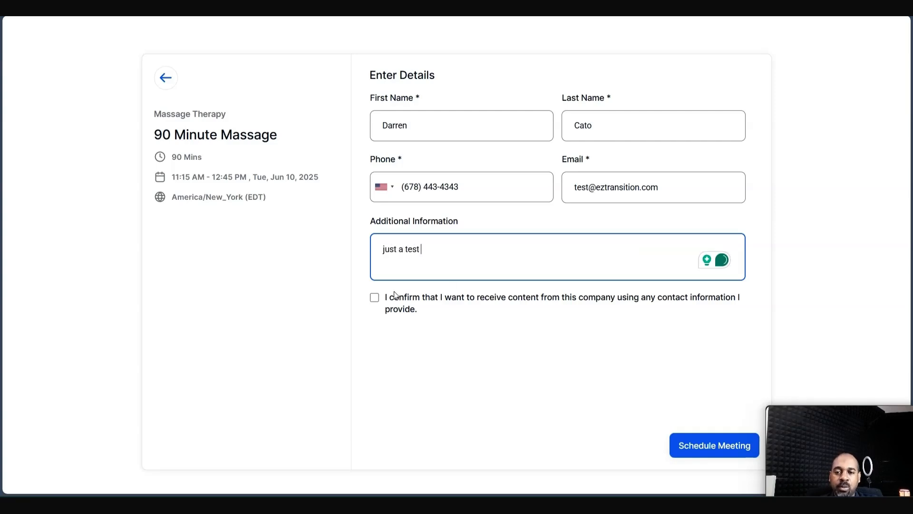
click(374, 298)
drag(826, 460, 95, 387)
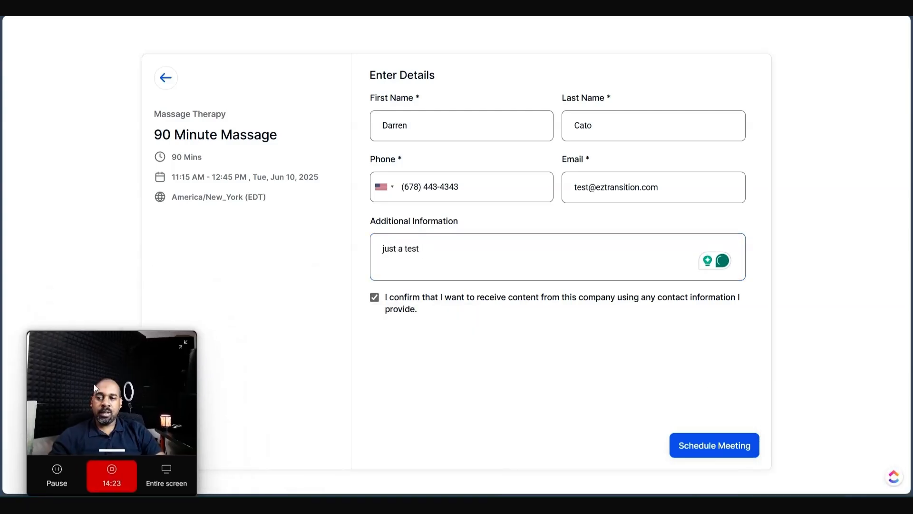
click(717, 442)
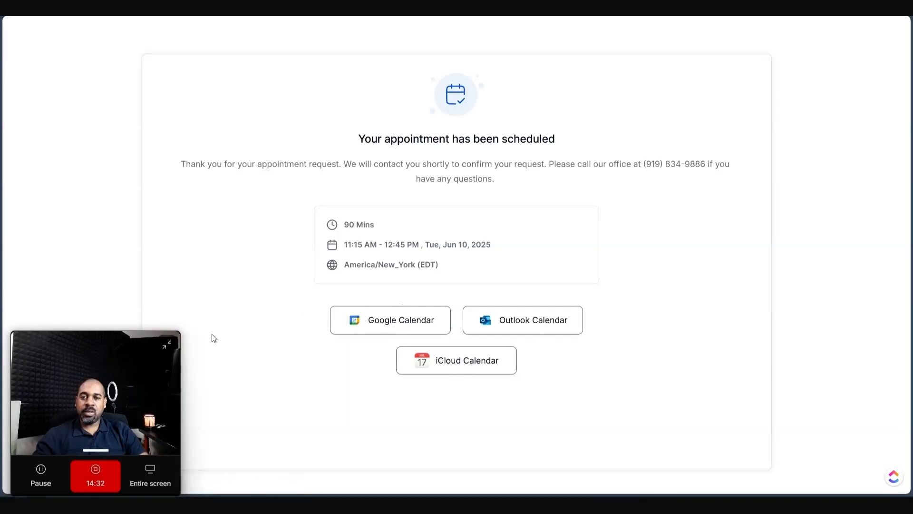
drag(133, 361, 852, 345)
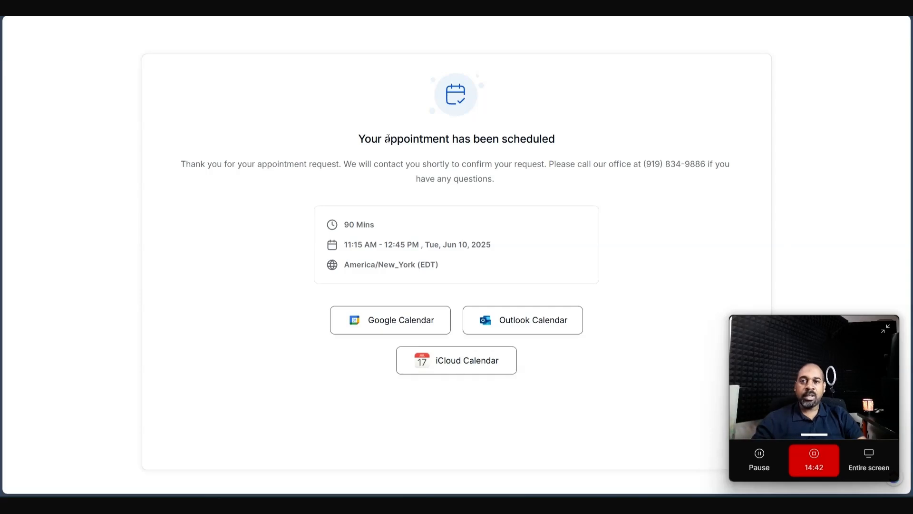
- Copy the Adara Spa Services permanent link from Service Menu and open a new tab
key(ctrl+shift+Tab)
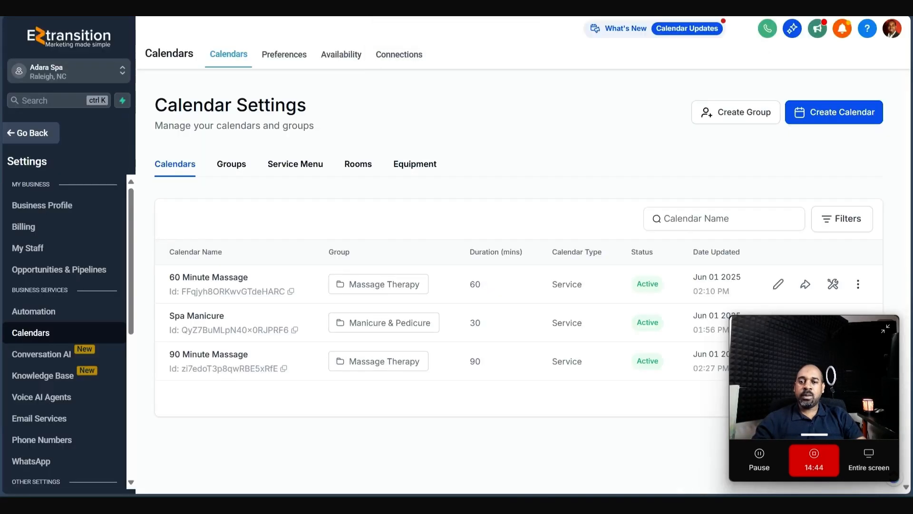
drag(745, 342, 59, 116)
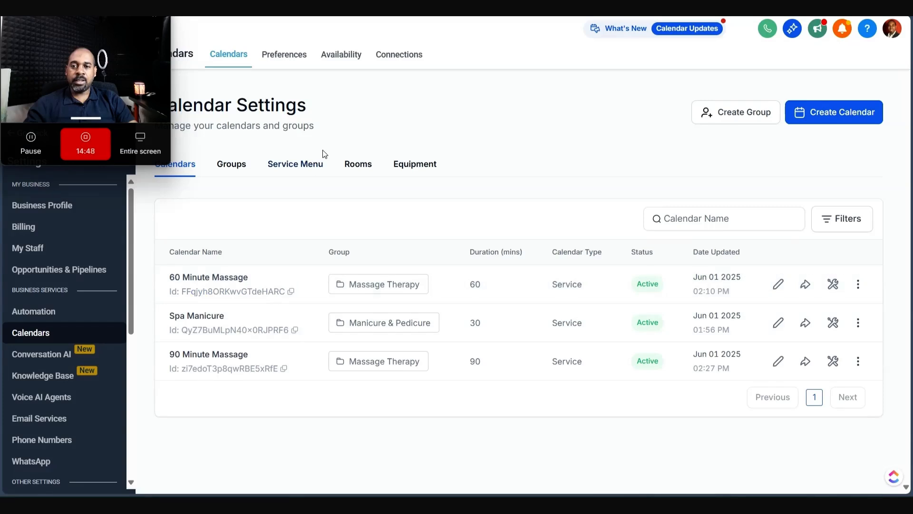
click(306, 166)
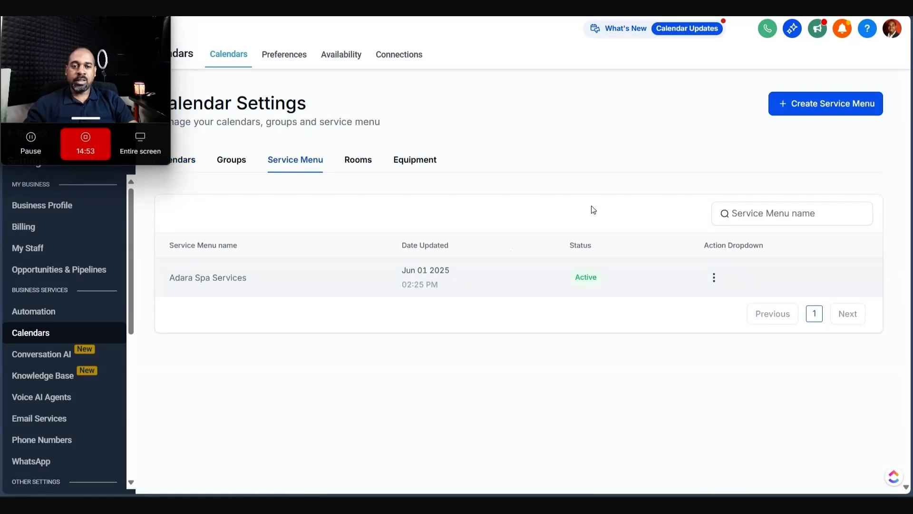
click(713, 278)
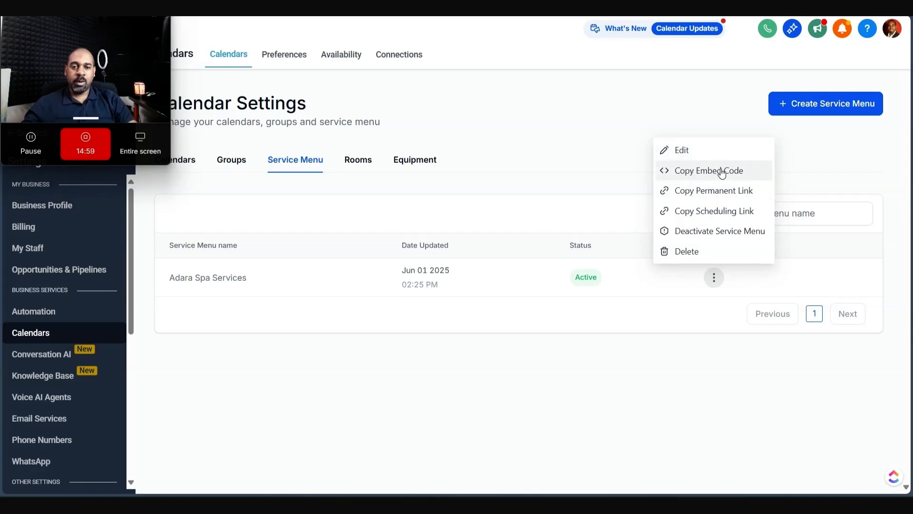
click(720, 199)
key(ctrl+t)
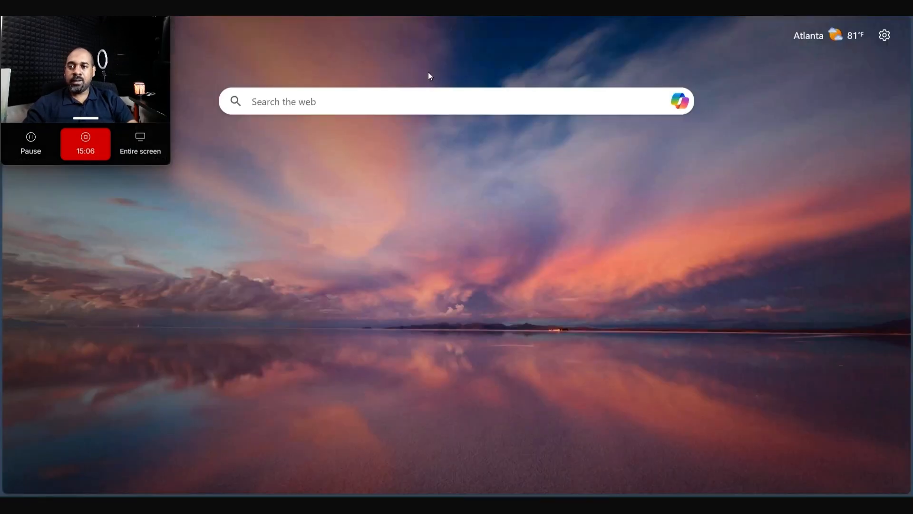
- Load the Adara Spa Services widget and browse its Massage Therapy and Manicure & Pedicure services
drag(52, 78, 810, 510)
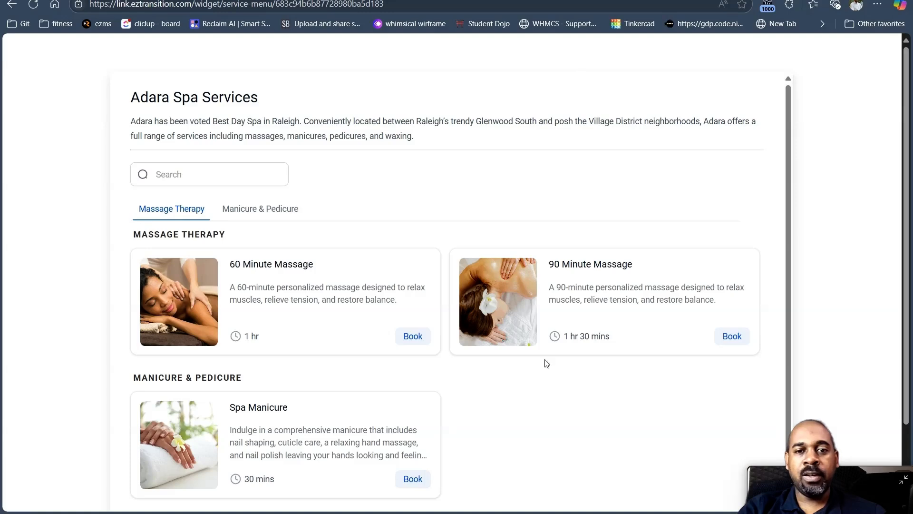
scroll(545, 363, down, 1)
scroll(689, 306, up, 1)
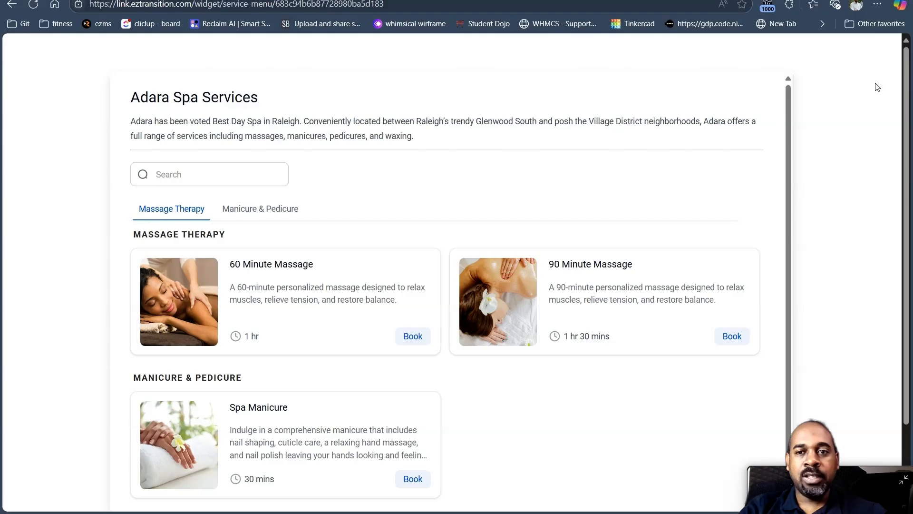
drag(790, 95, 813, 72)
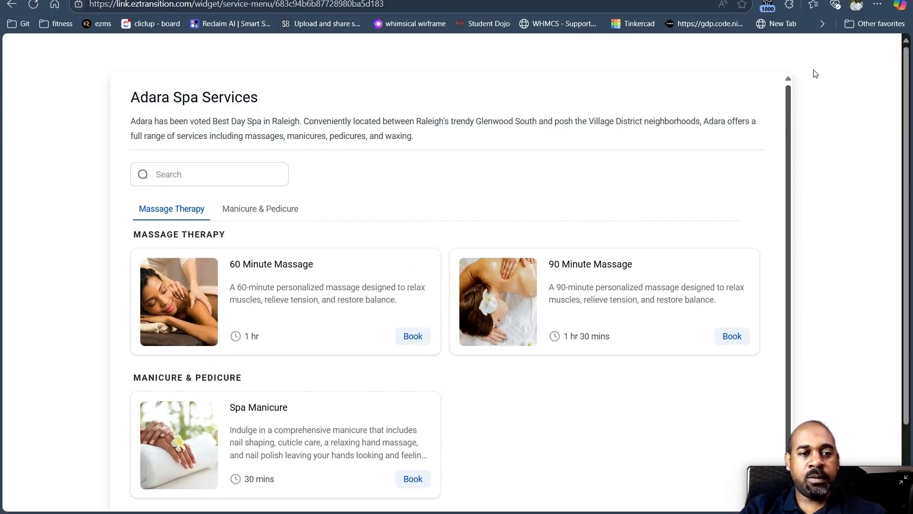
click(243, 209)
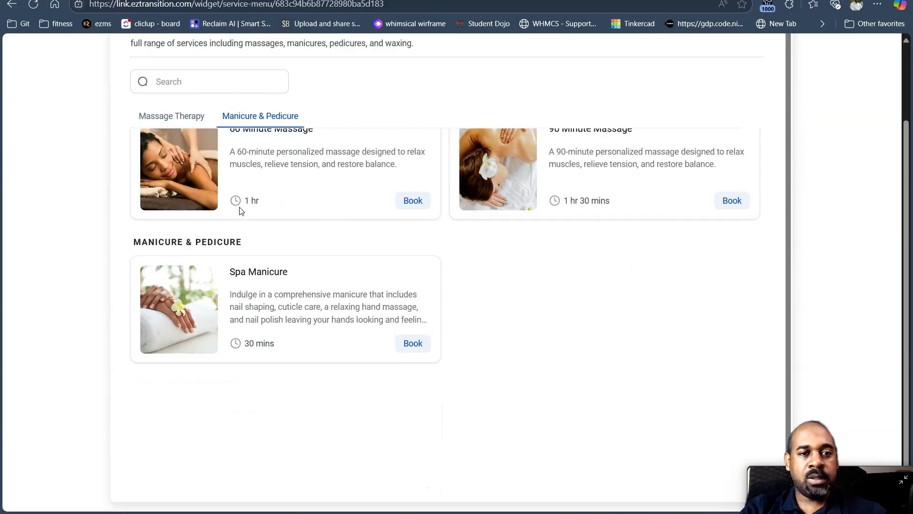
scroll(171, 147, up, 3)
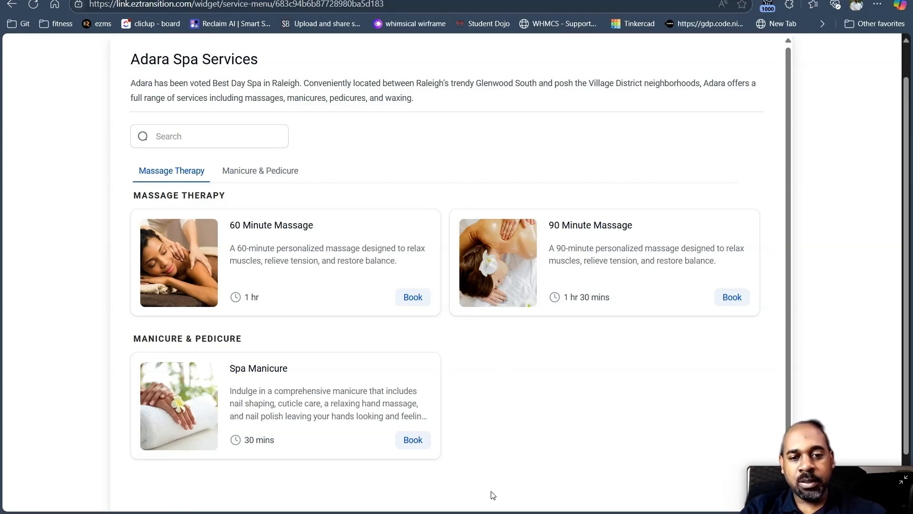
scroll(759, 278, down, 1)
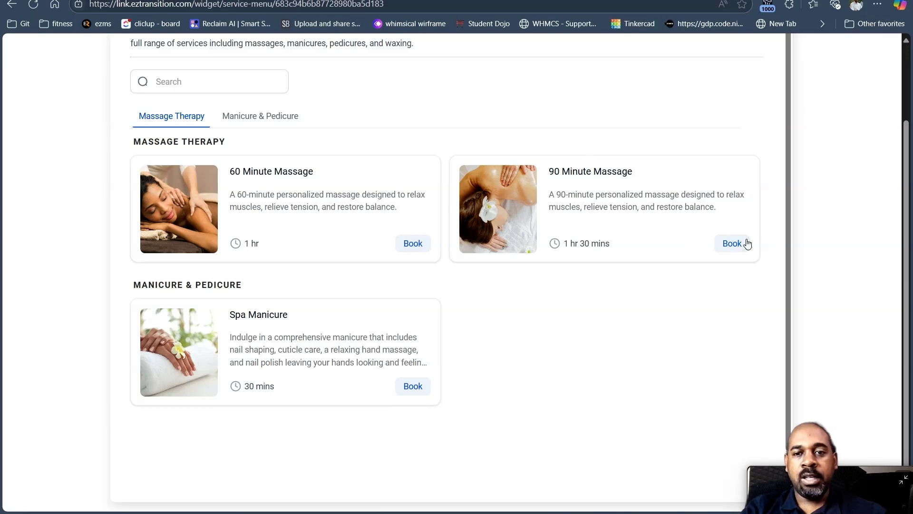
- Compare the 90 Minute Massage and 30-minute Spa Manicure durations, then select the 90 Minute Massage
drag(612, 245, 573, 241)
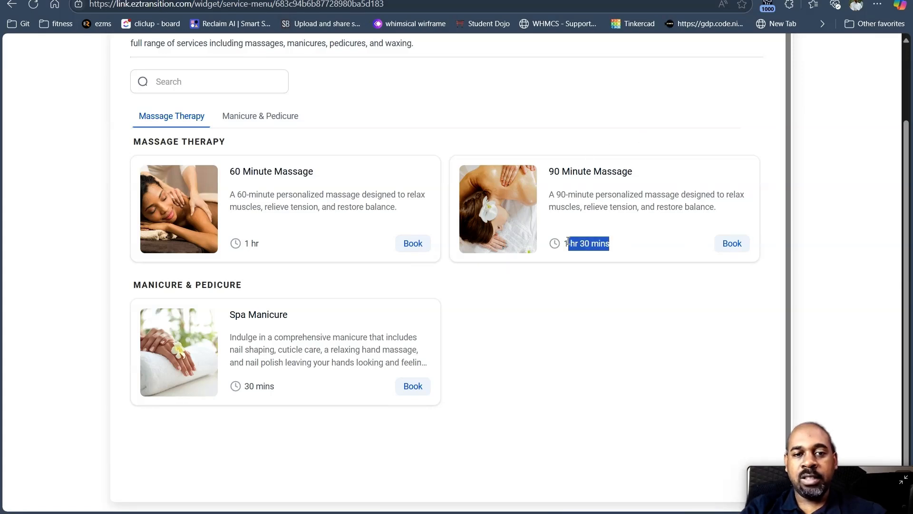
drag(275, 386, 244, 386)
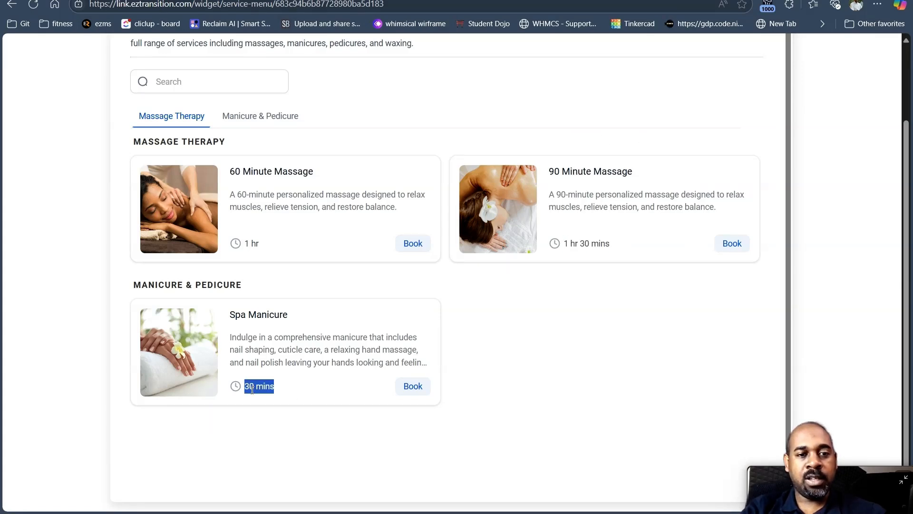
click(716, 246)
- Set the group booking to 5 people
click(248, 300)
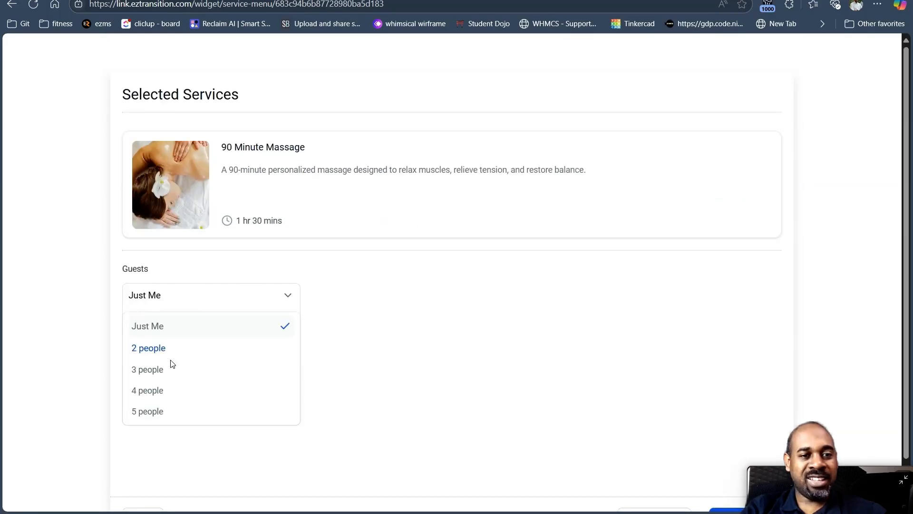
scroll(218, 330, down, 1)
click(201, 374)
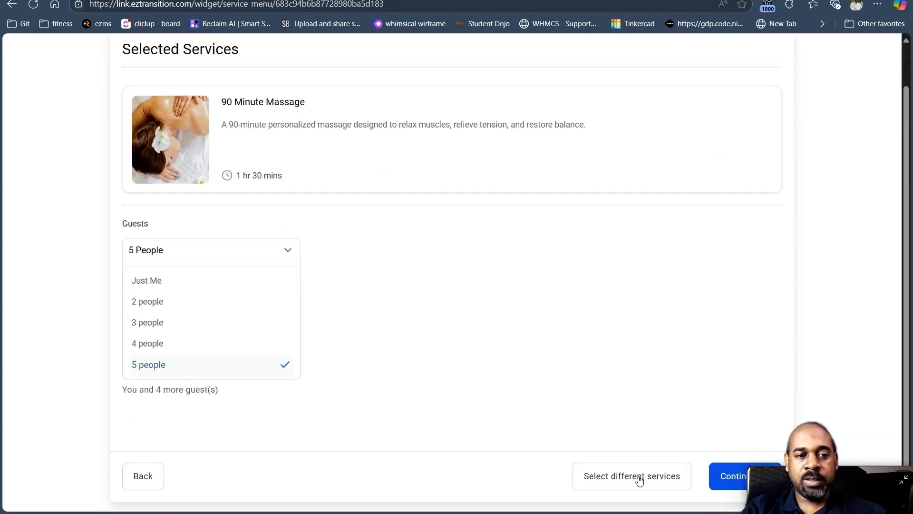
drag(129, 249, 197, 275)
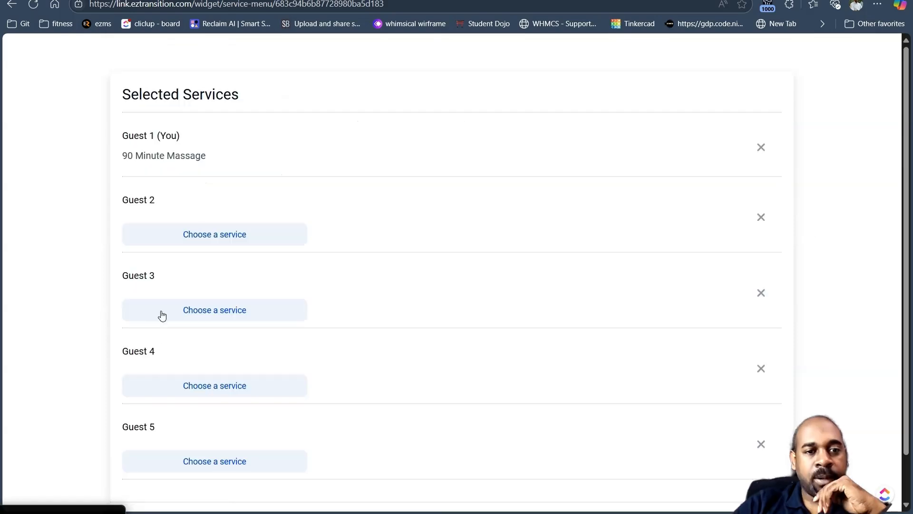
- Give Guest 2 the Spa Manicure and Guest 3 the 60 Minute Massage
click(228, 243)
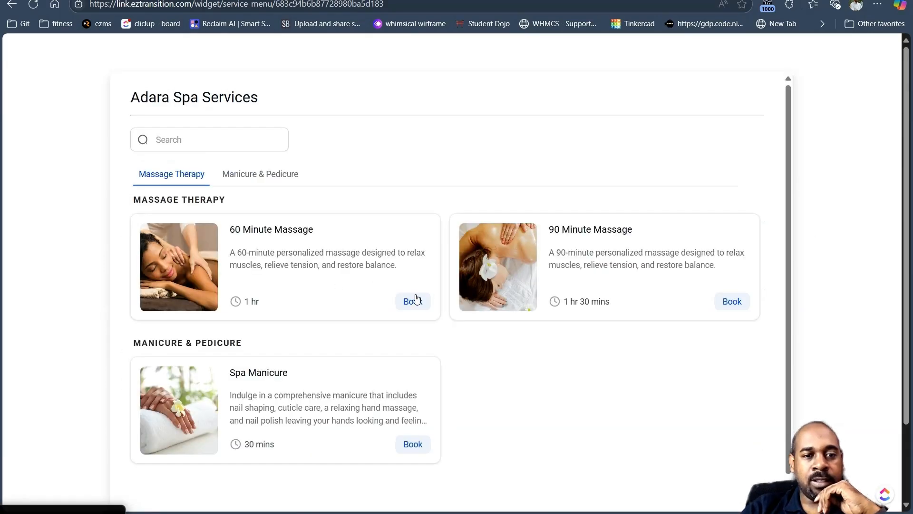
click(413, 445)
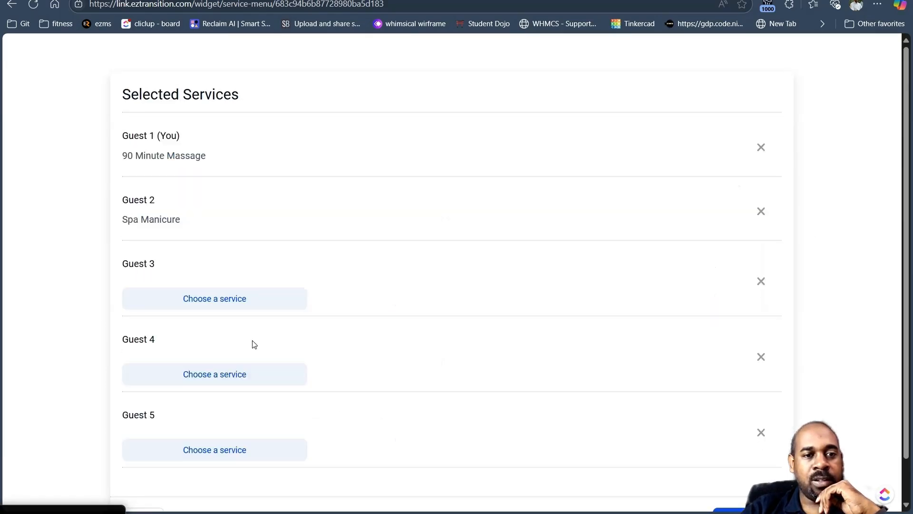
click(231, 305)
click(413, 301)
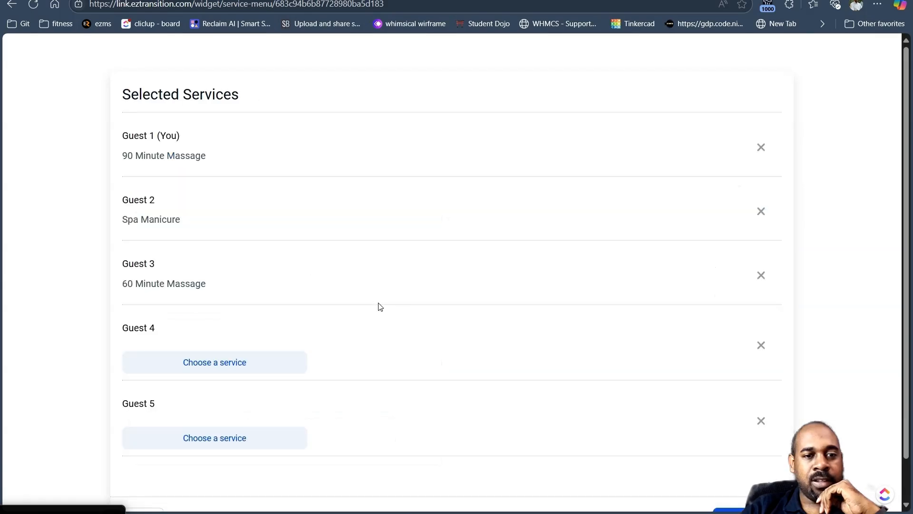
scroll(238, 299, down, 1)
- Attempt to confirm the group booking and open Guest 4's service choice
click(217, 318)
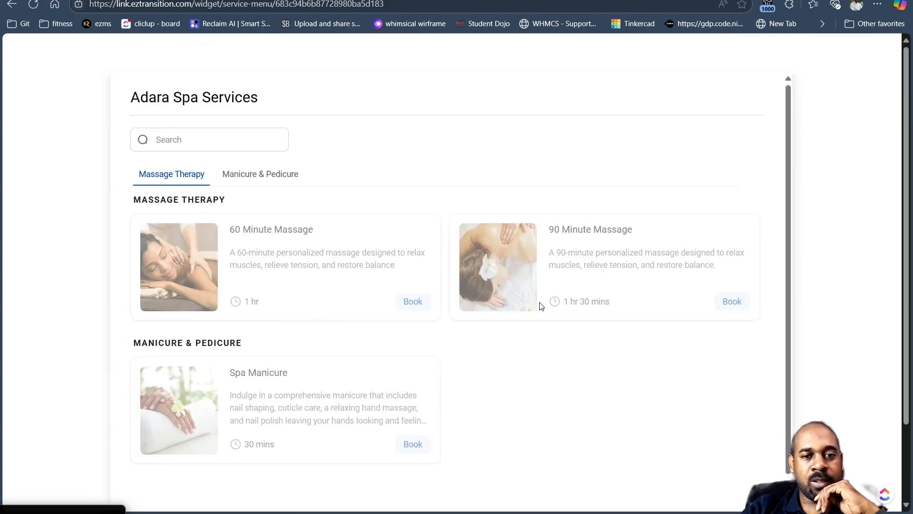
scroll(342, 438, down, 1)
scroll(418, 297, up, 1)
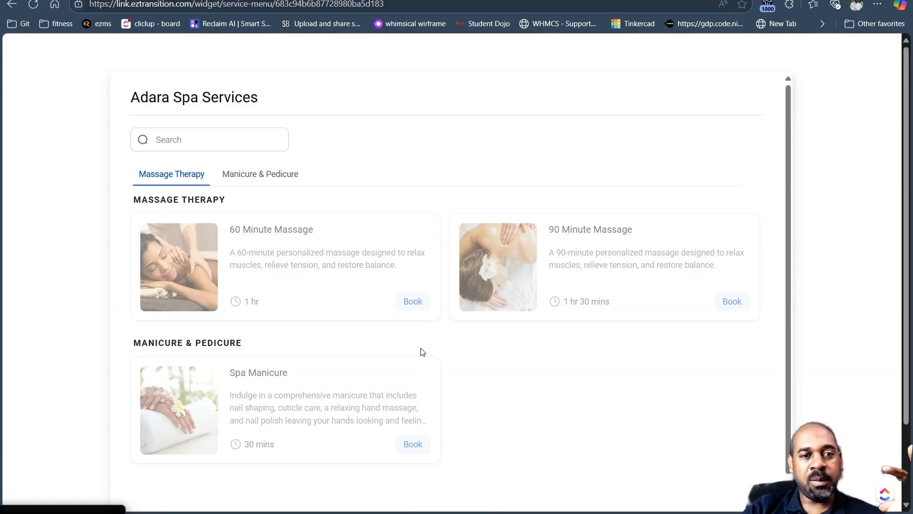
scroll(503, 384, down, 3)
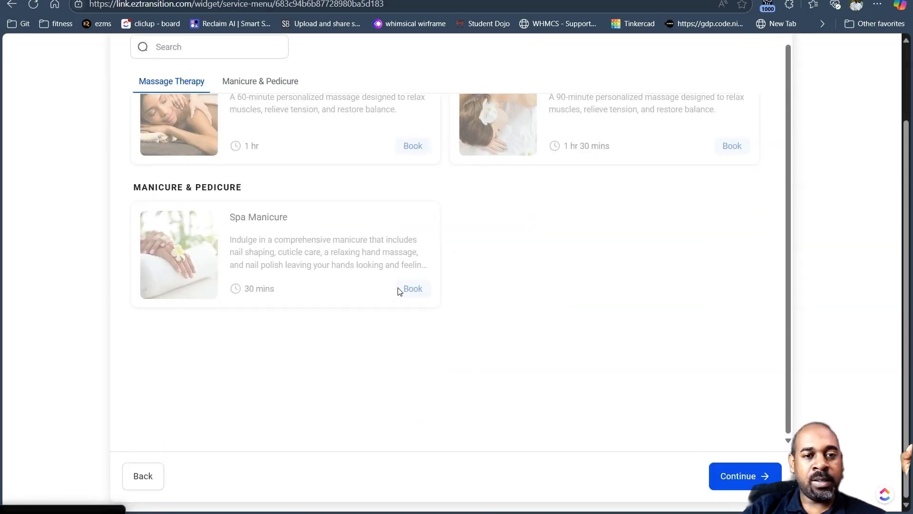
scroll(399, 290, up, 2)
scroll(115, 216, up, 2)
scroll(174, 216, down, 3)
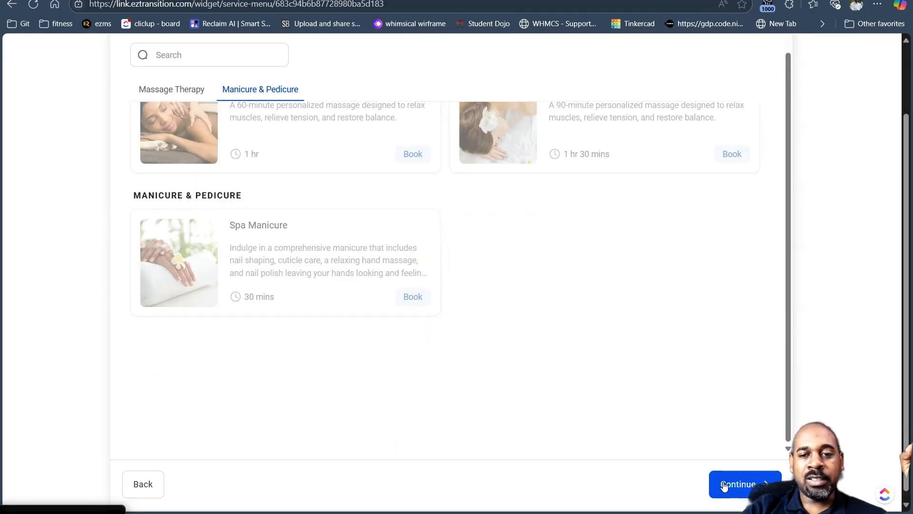
scroll(305, 324, down, 1)
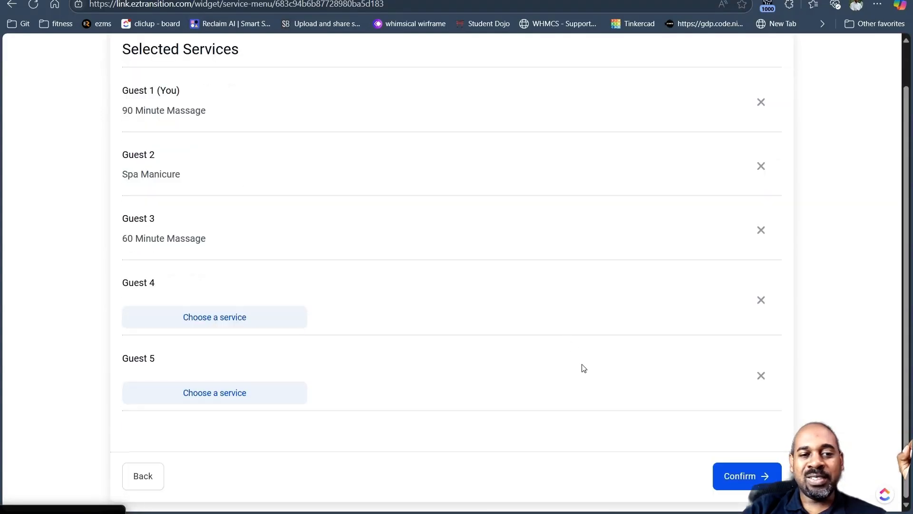
click(748, 477)
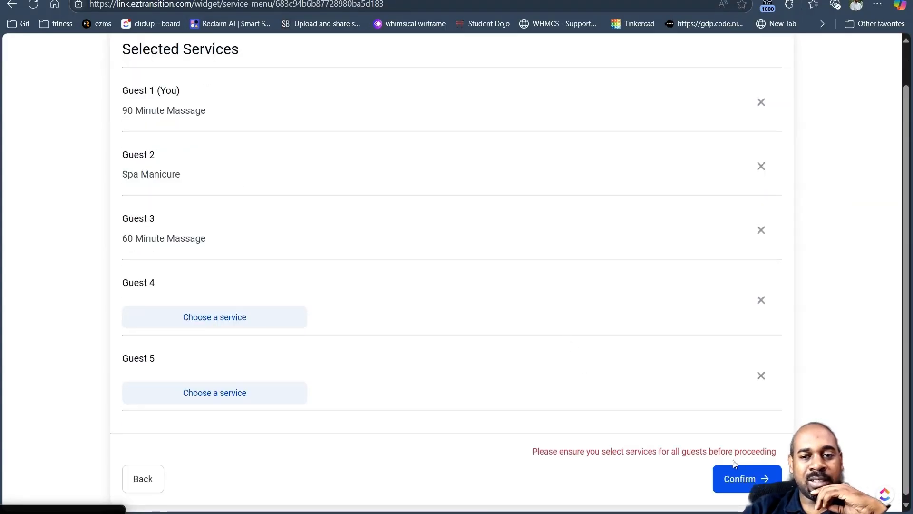
click(269, 319)
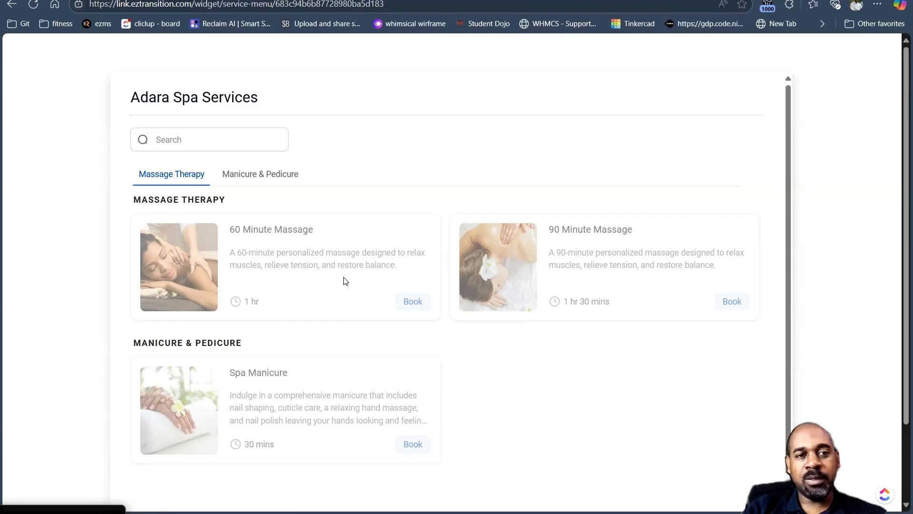
- Book the 90 Minute Massage in the widget with Guests set to Just Me
scroll(461, 368, down, 4)
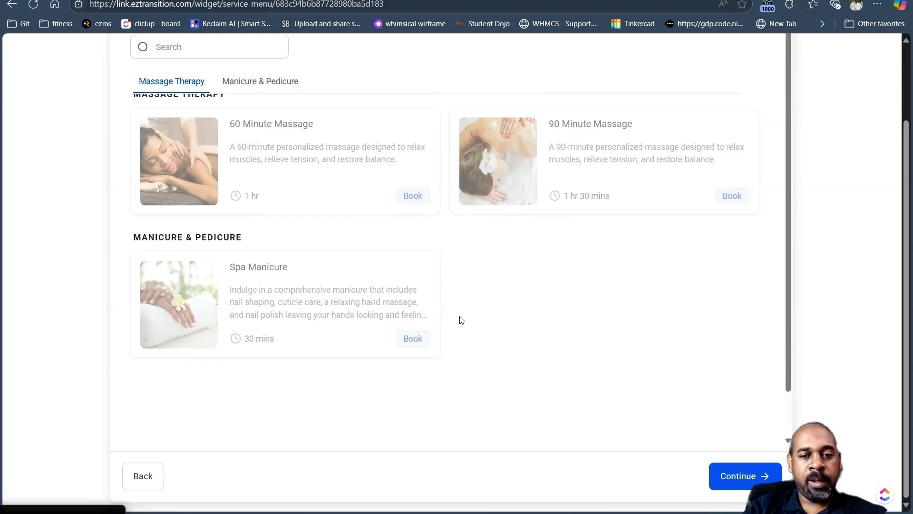
scroll(373, 258, up, 1)
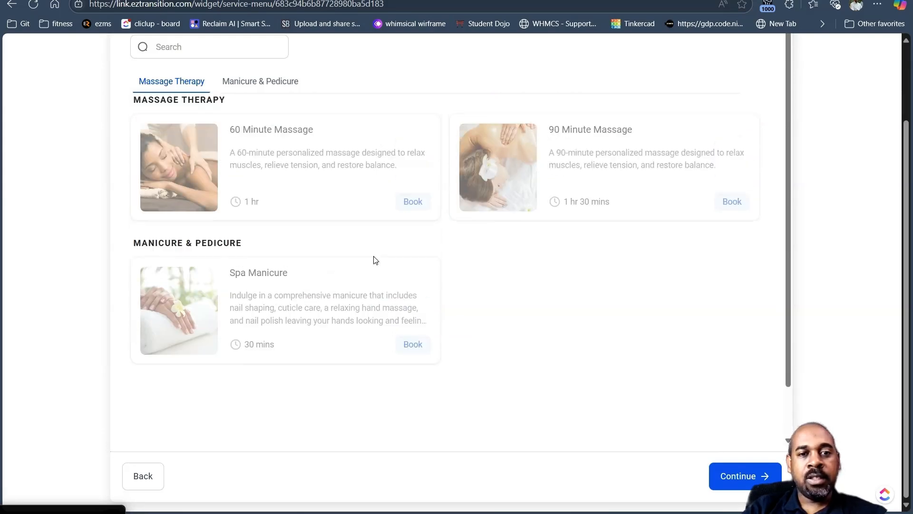
scroll(373, 258, down, 1)
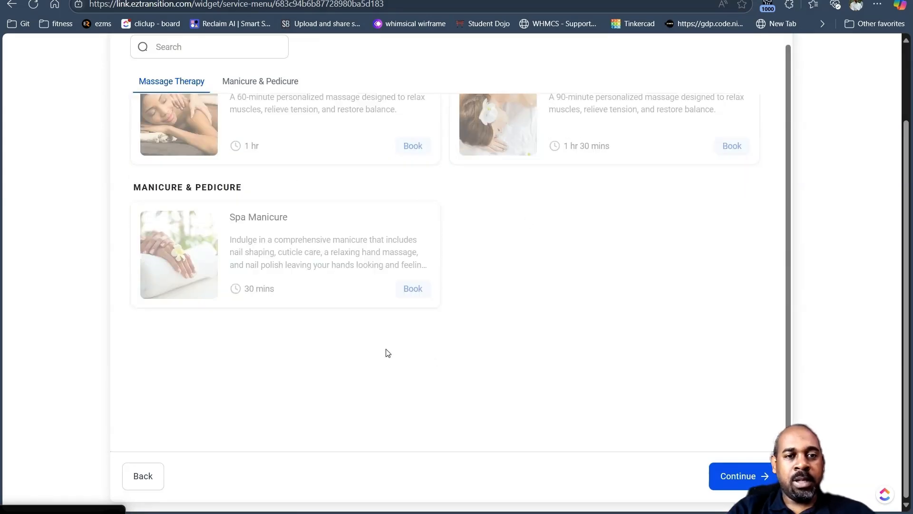
click(126, 484)
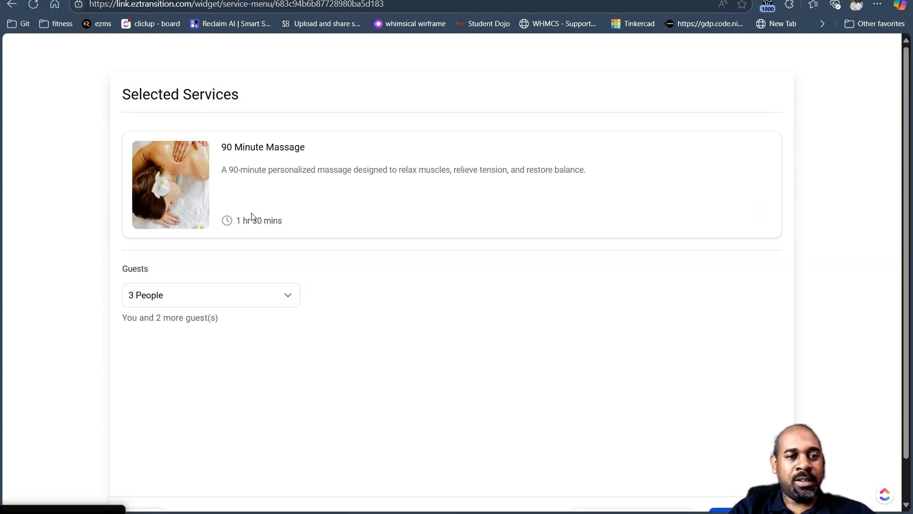
click(288, 303)
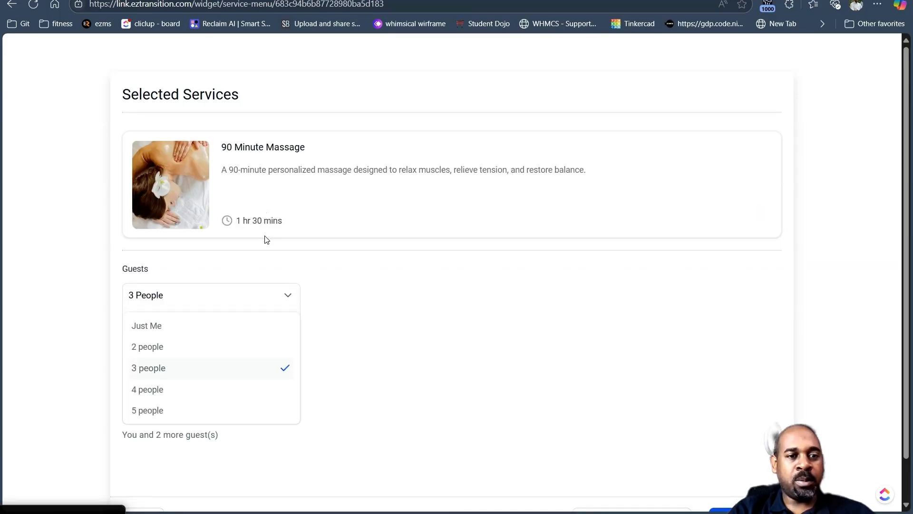
click(159, 327)
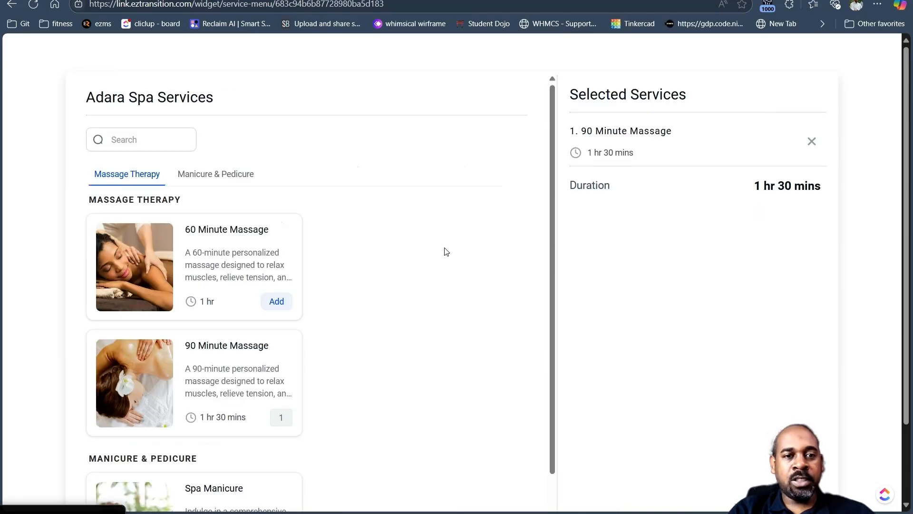
- Add Spa Manicure from Manicure & Pedicure and confirm the services to reach date selection
scroll(184, 269, down, 2)
scroll(218, 271, up, 1)
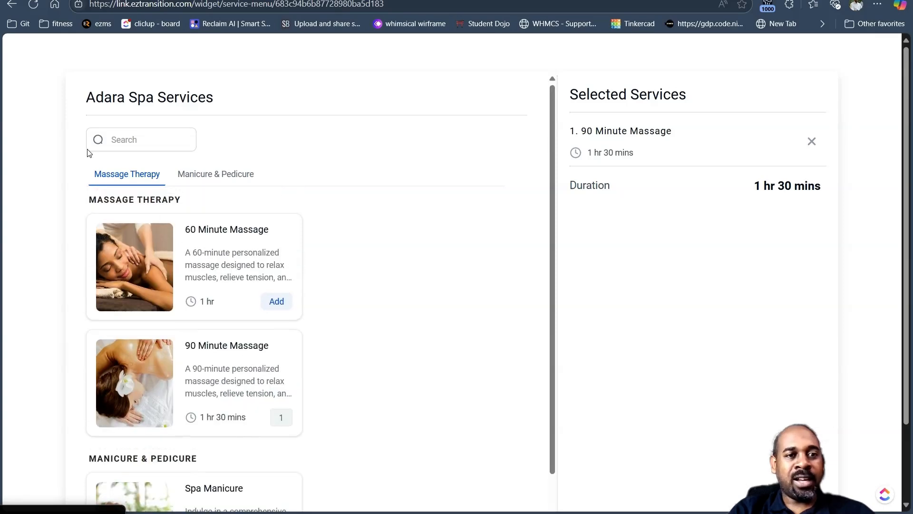
click(235, 175)
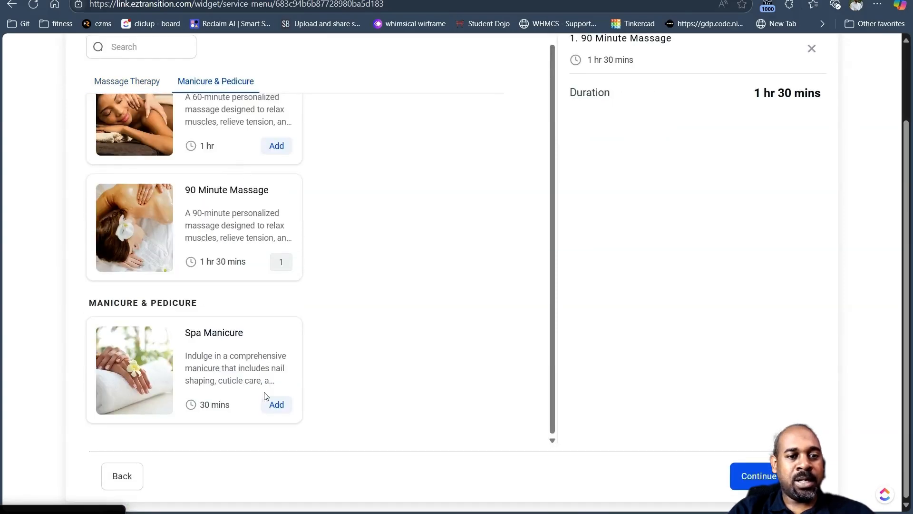
click(277, 405)
scroll(426, 285, up, 3)
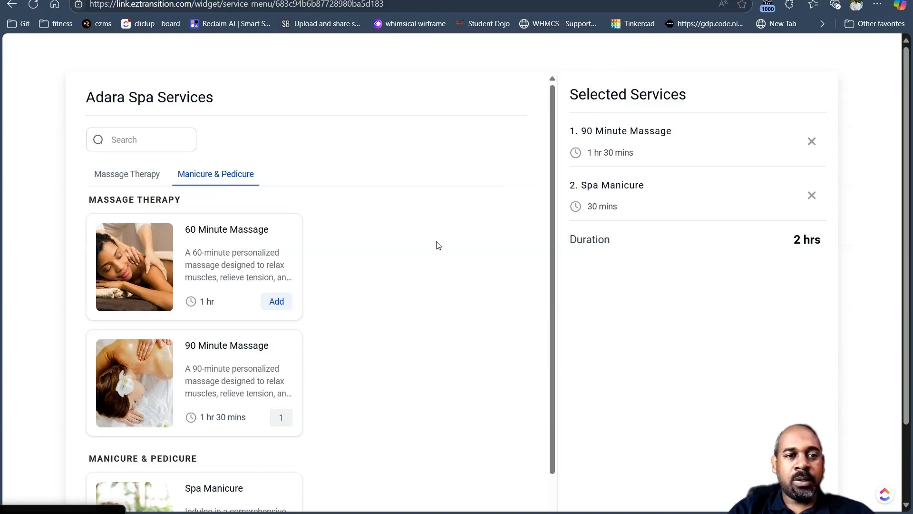
scroll(428, 257, down, 5)
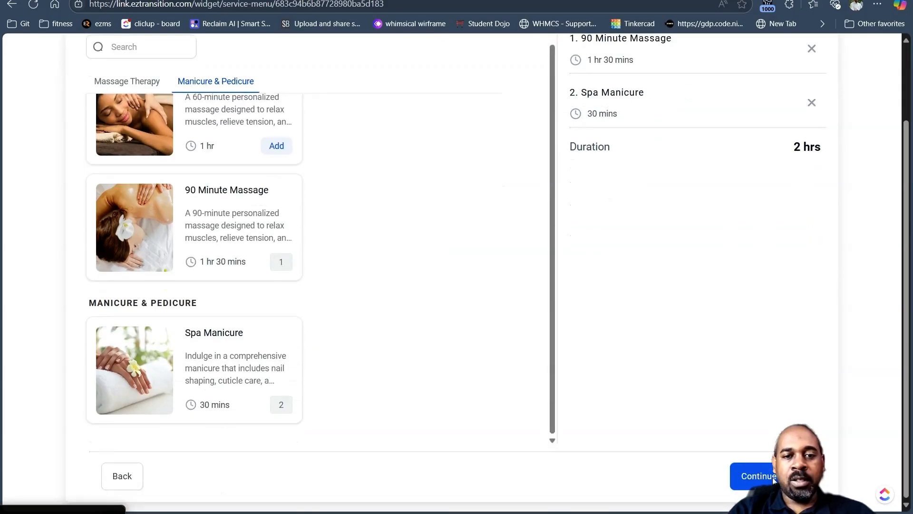
click(771, 477)
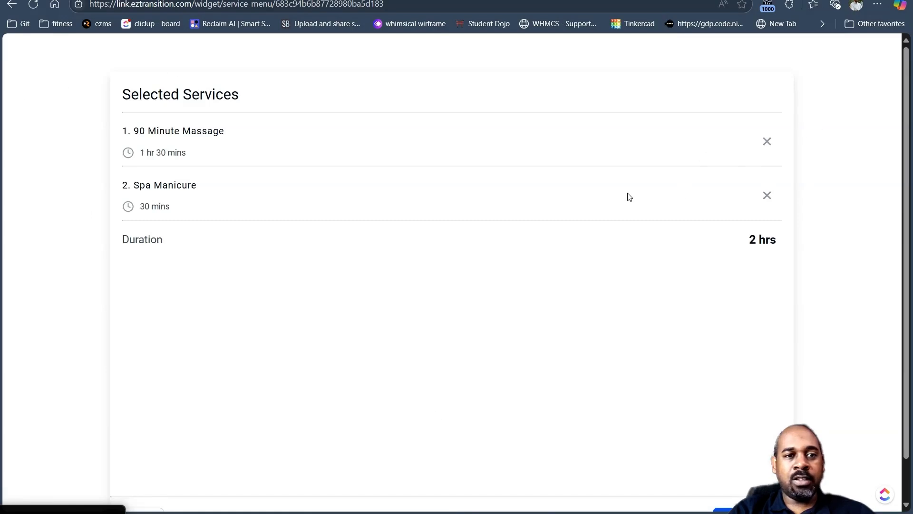
scroll(756, 352, down, 1)
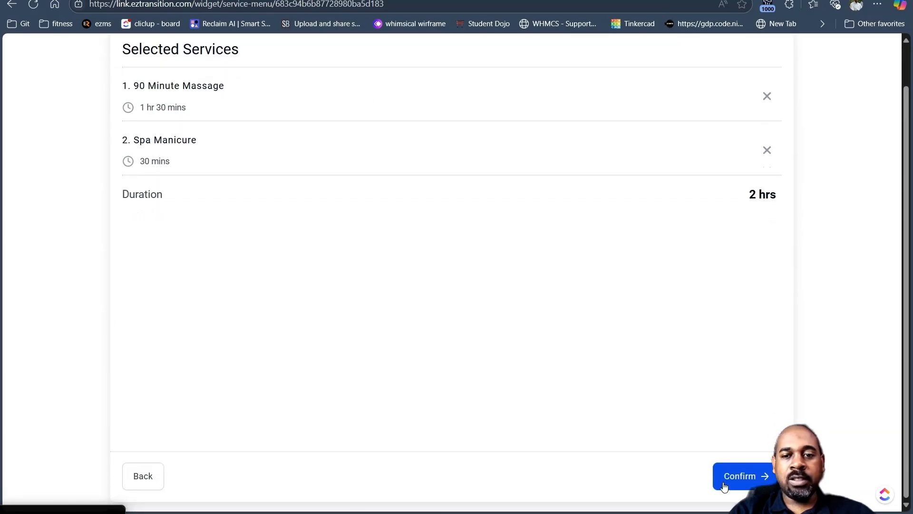
click(751, 479)
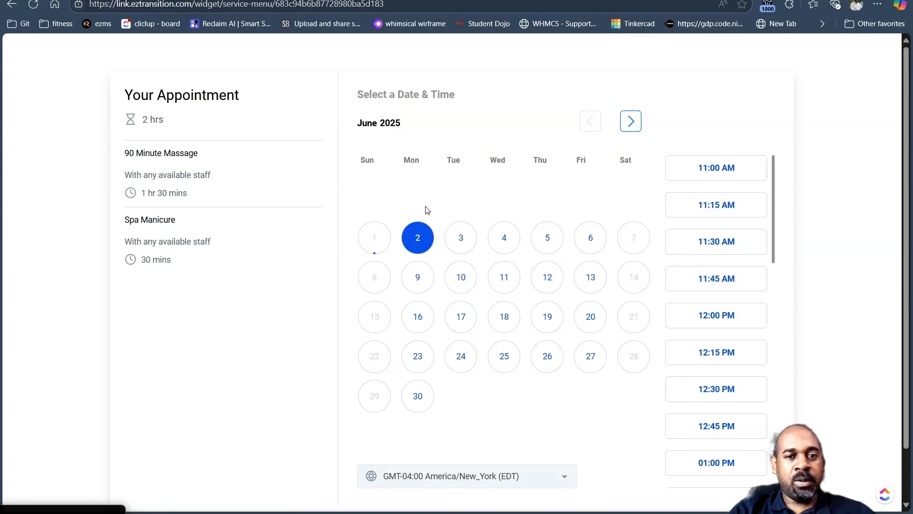
- Choose Wed, Jun 4, 2025 at 11:45 AM and continue to the Enter Your Information form
click(506, 242)
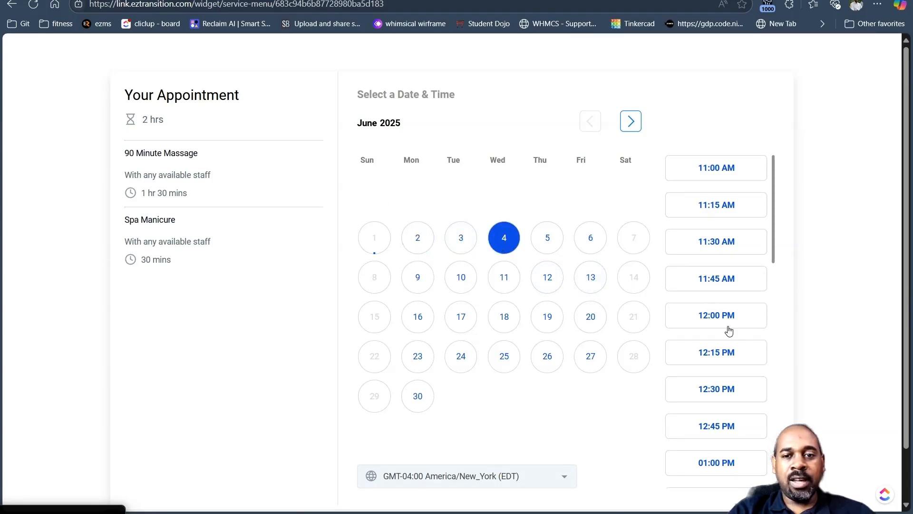
click(728, 280)
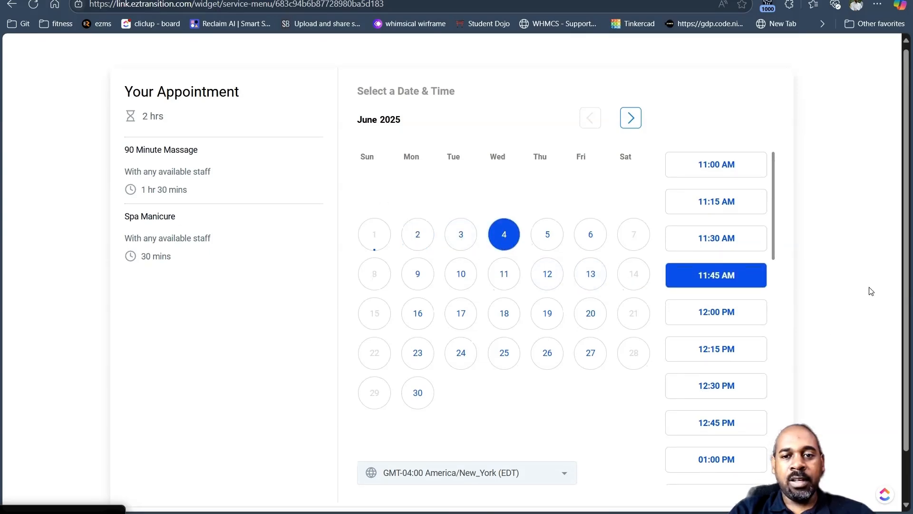
scroll(872, 291, down, 2)
click(749, 473)
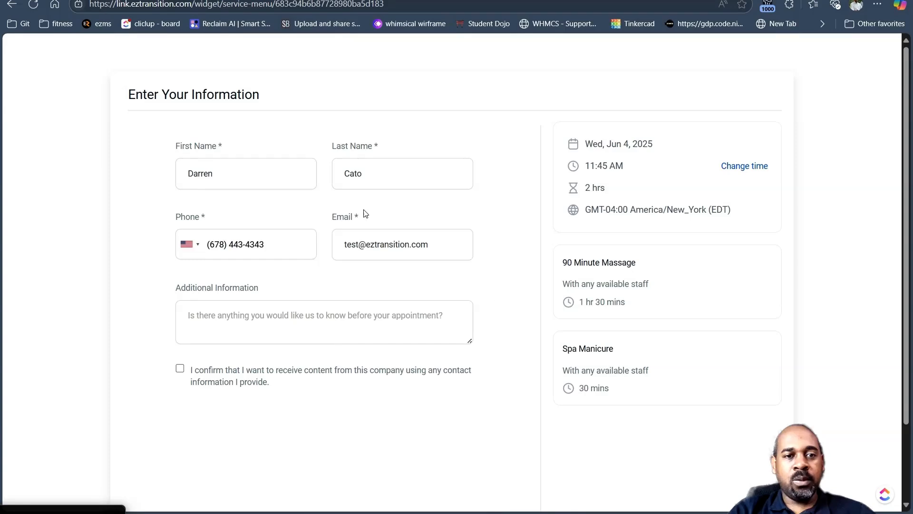
click(367, 328)
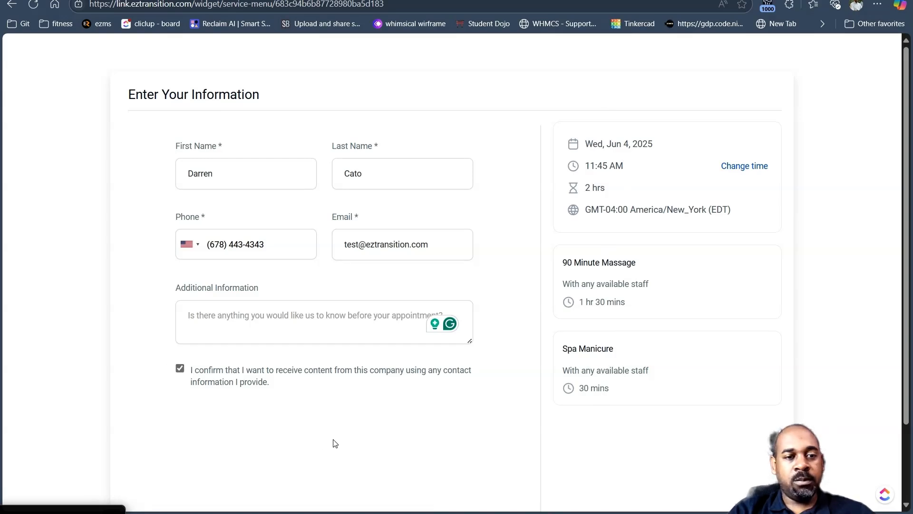
scroll(770, 456, down, 2)
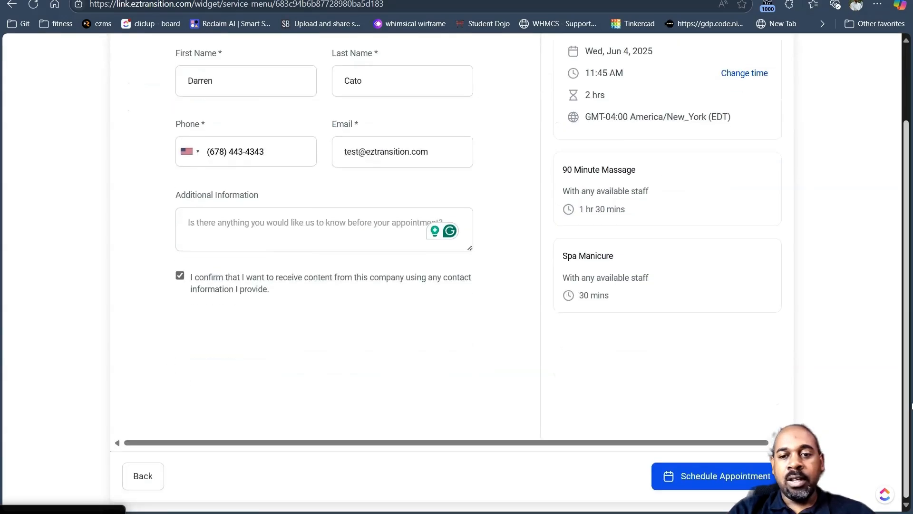
- Schedule the Jun 4 appointment, review the thank-you page, and return to Calendar Settings
click(730, 477)
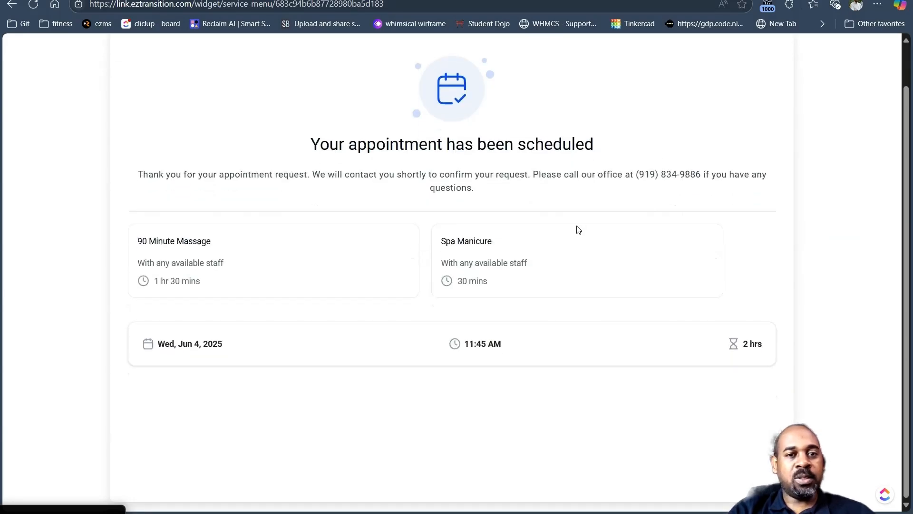
drag(219, 174, 604, 158)
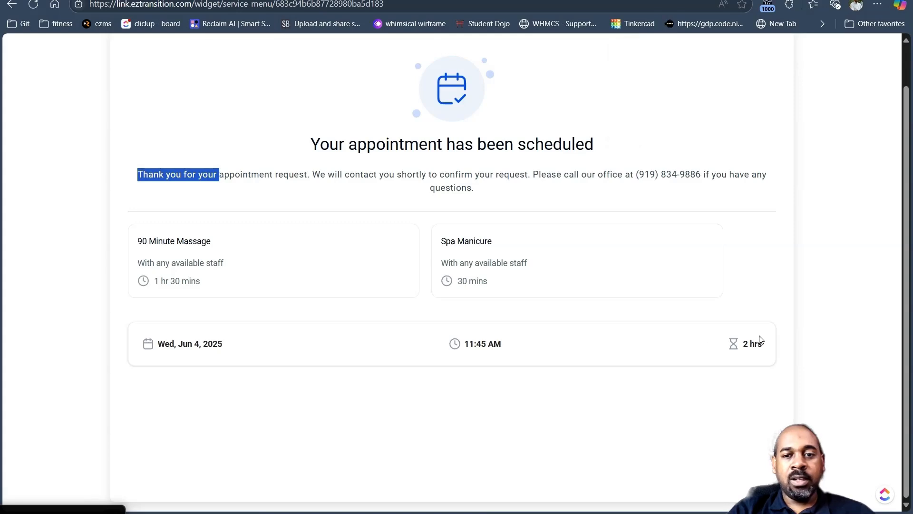
scroll(762, 223, up, 1)
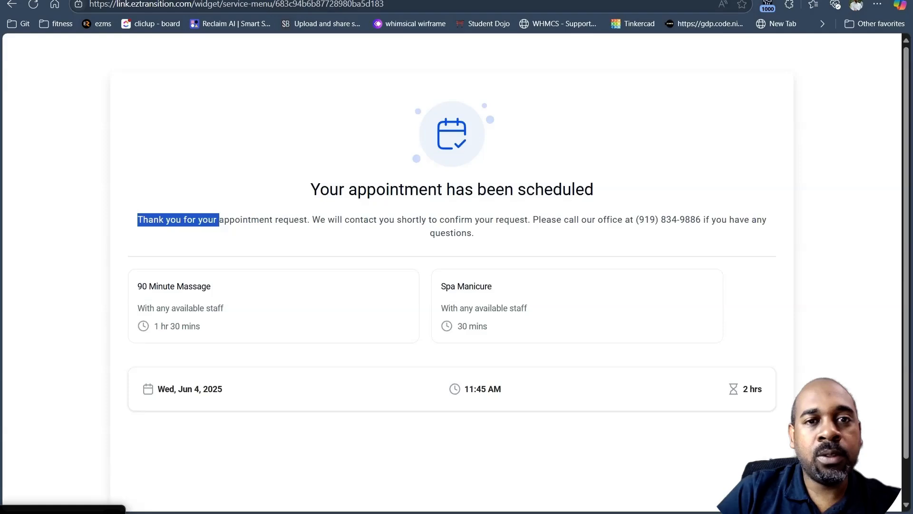
key(ctrl+shift+Tab)
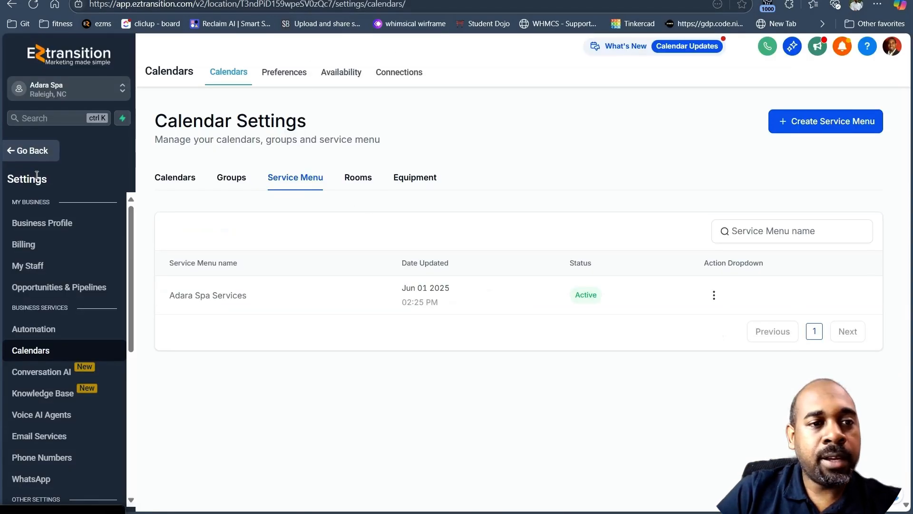
- Open the June 10 massage appointment from Calendar View and review its owner, Room and Equipment fields
click(27, 157)
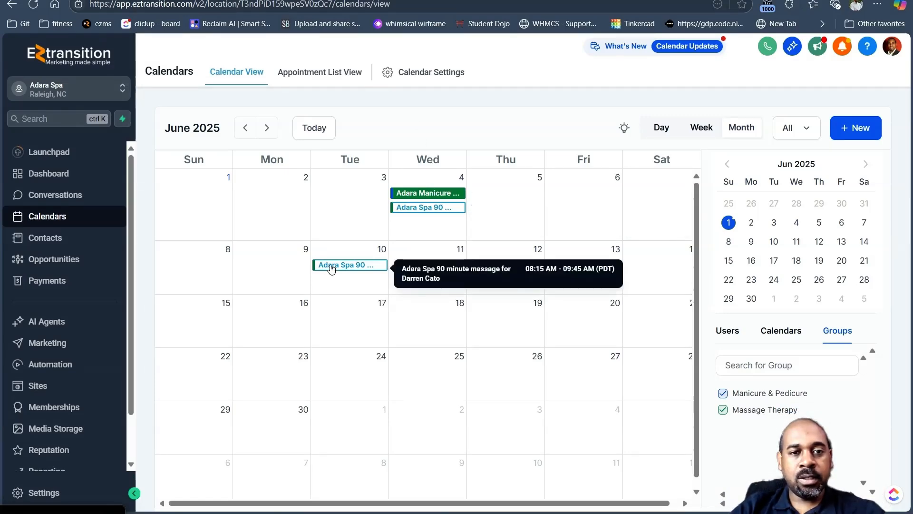
click(370, 270)
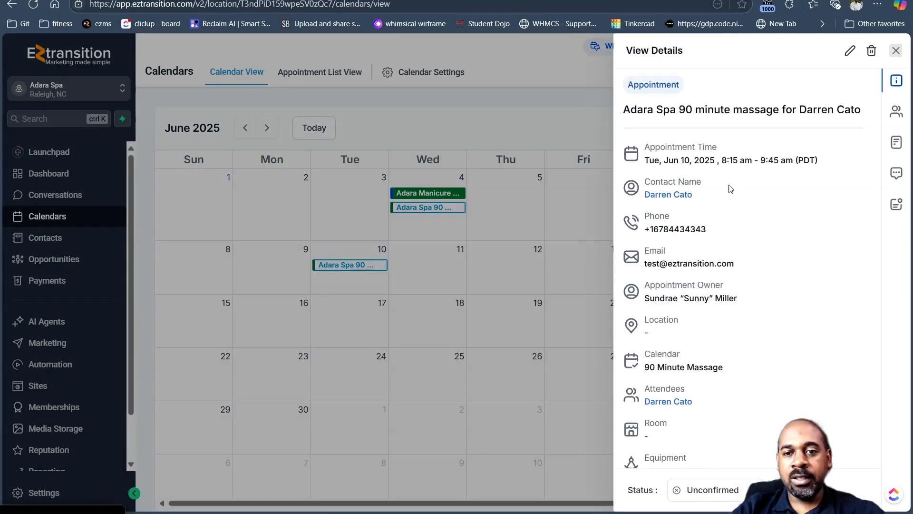
scroll(731, 205, down, 2)
scroll(735, 223, up, 2)
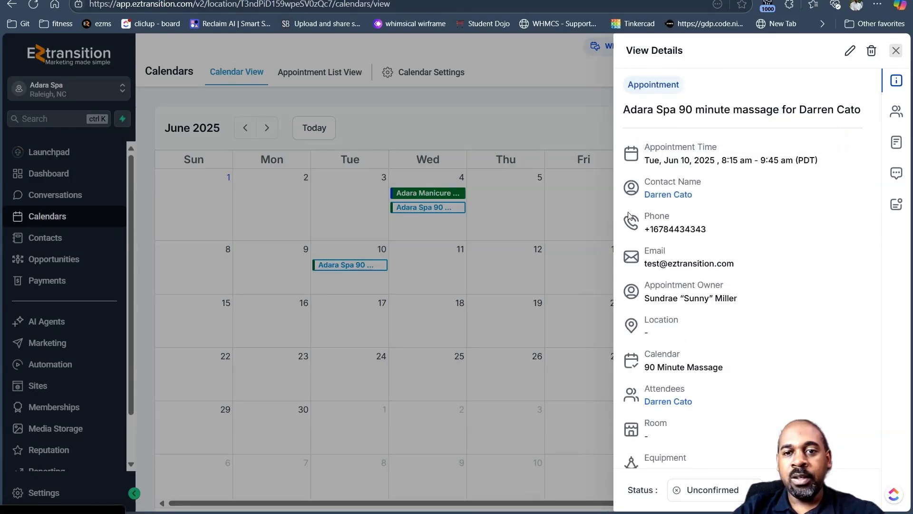
drag(736, 299, 650, 285)
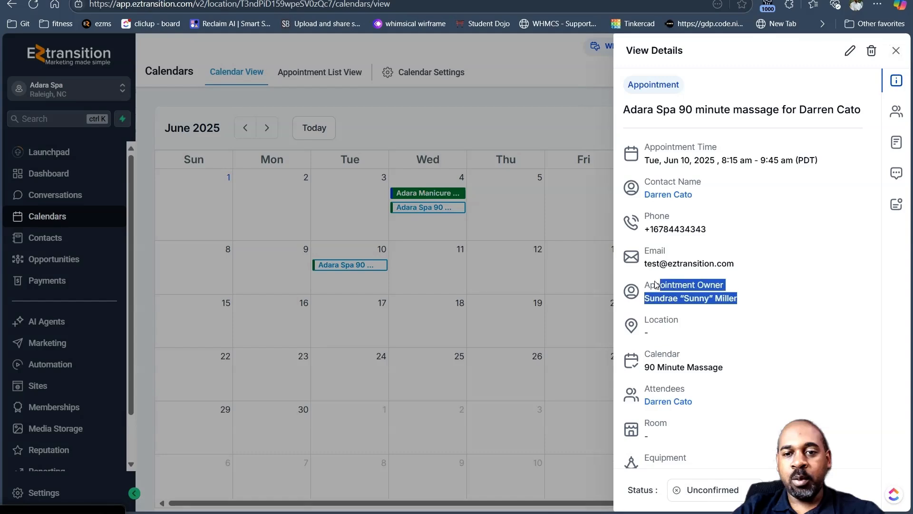
scroll(709, 364, down, 2)
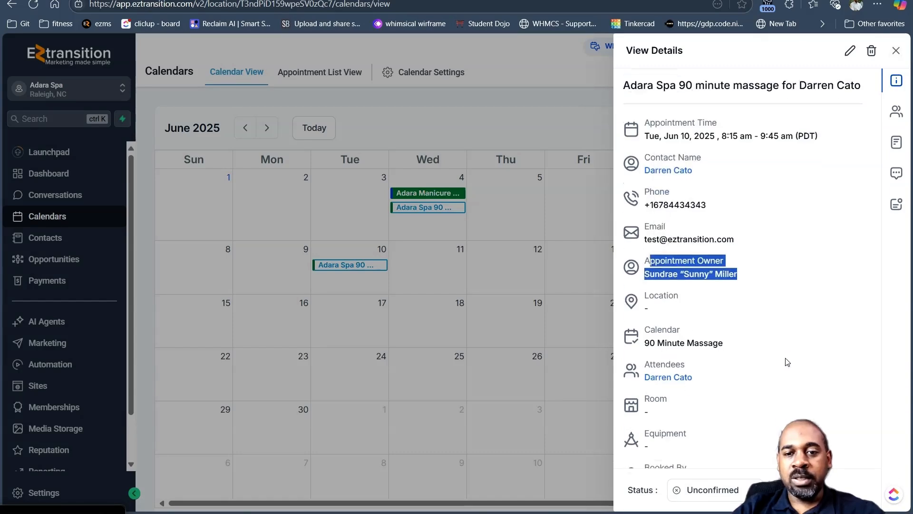
drag(654, 355, 632, 352)
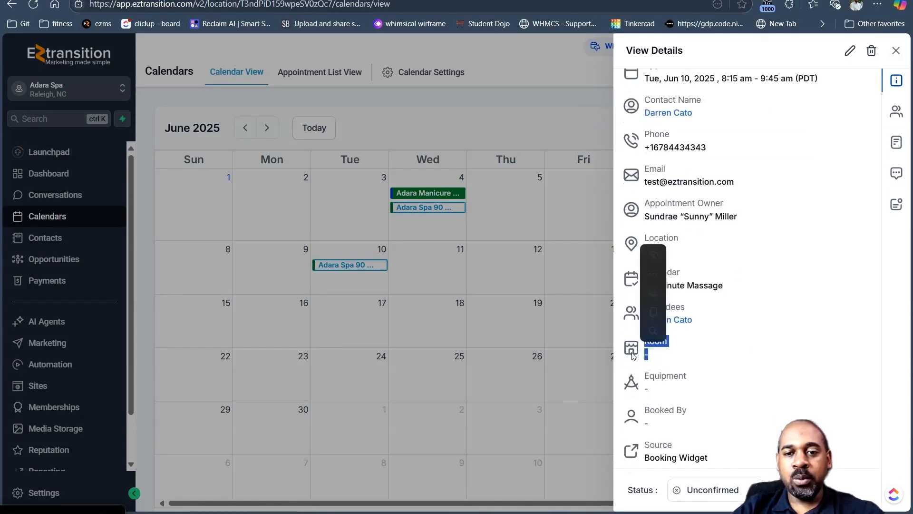
drag(670, 392, 636, 384)
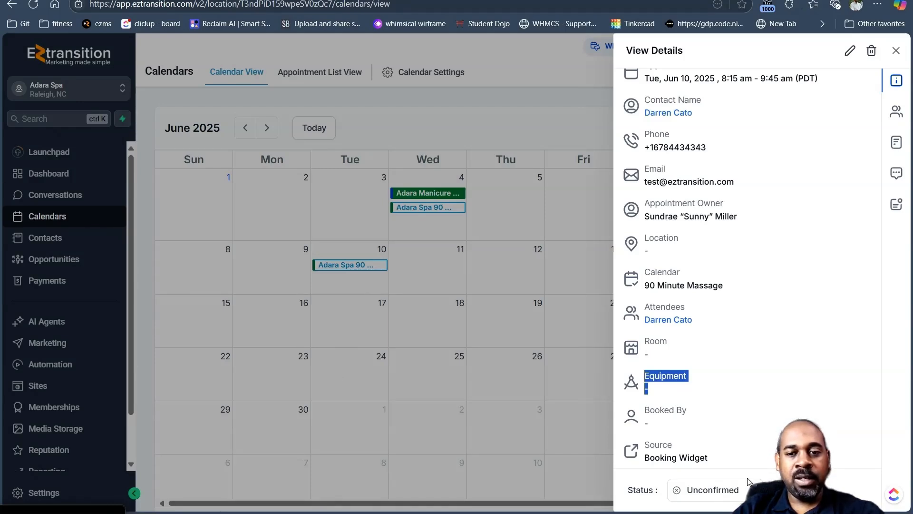
- Change the June 10 appointment's status from Unconfirmed to Confirmed
click(733, 494)
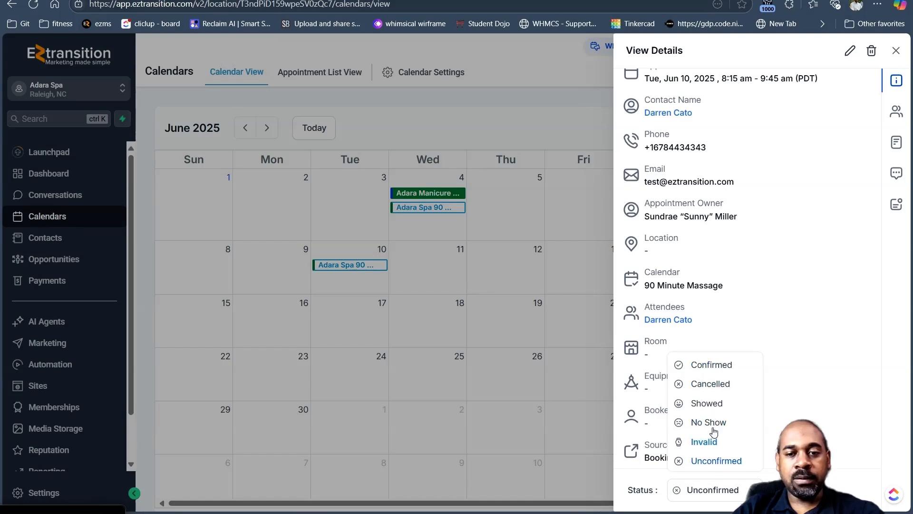
click(713, 385)
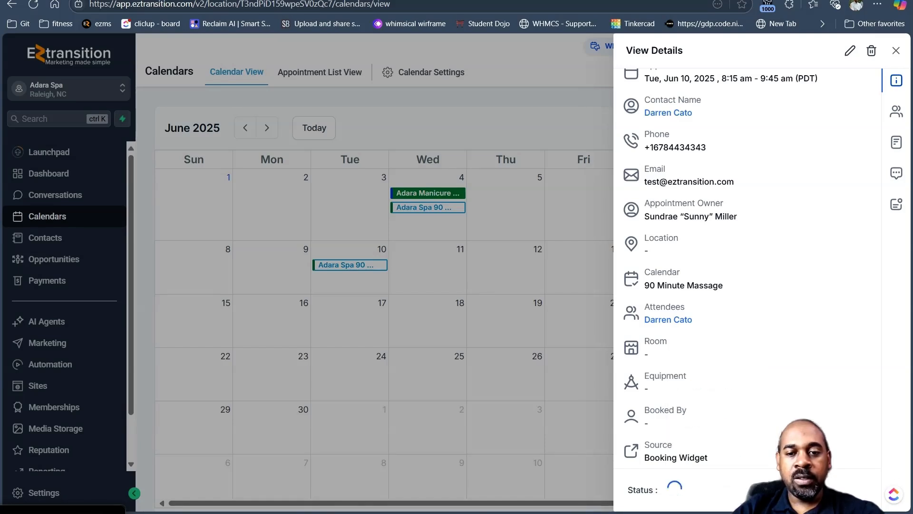
click(726, 497)
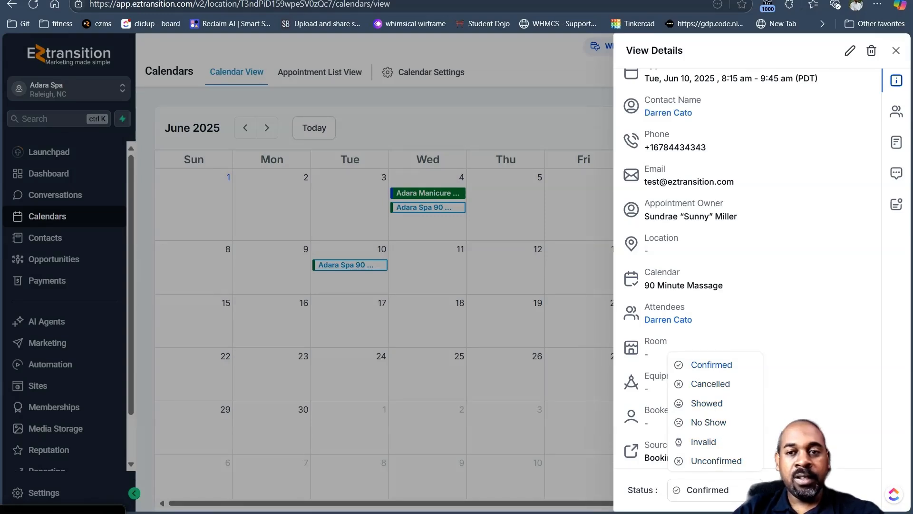
click(767, 440)
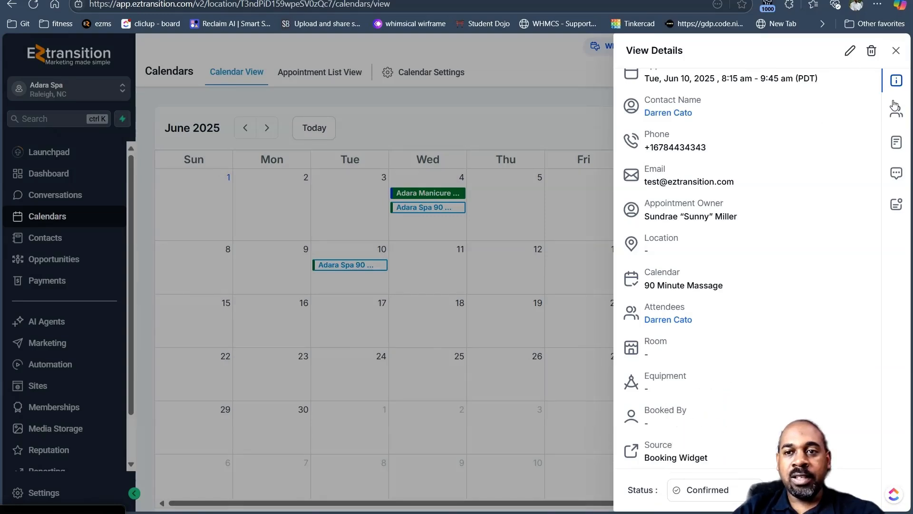
click(896, 111)
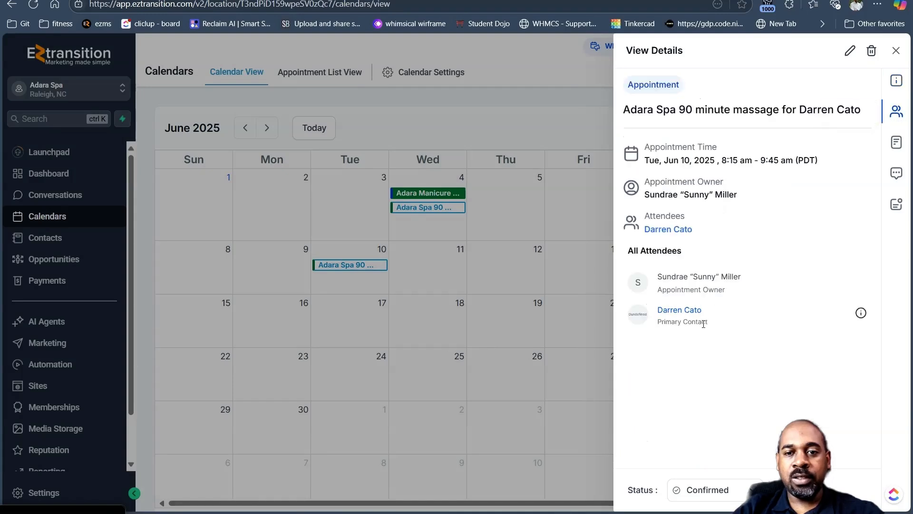
- Review the form answers, then save the internal note 'this person needs a light massage only'
click(897, 142)
scroll(696, 369, down, 3)
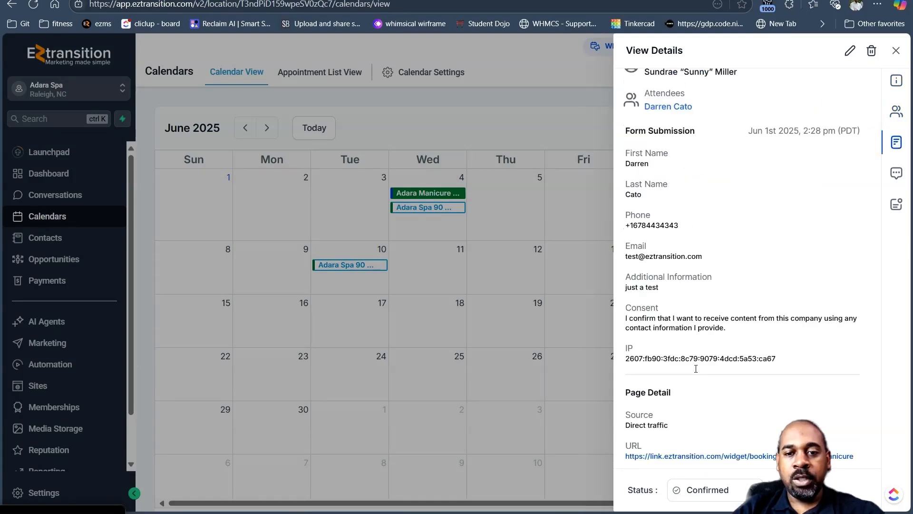
scroll(717, 253, up, 5)
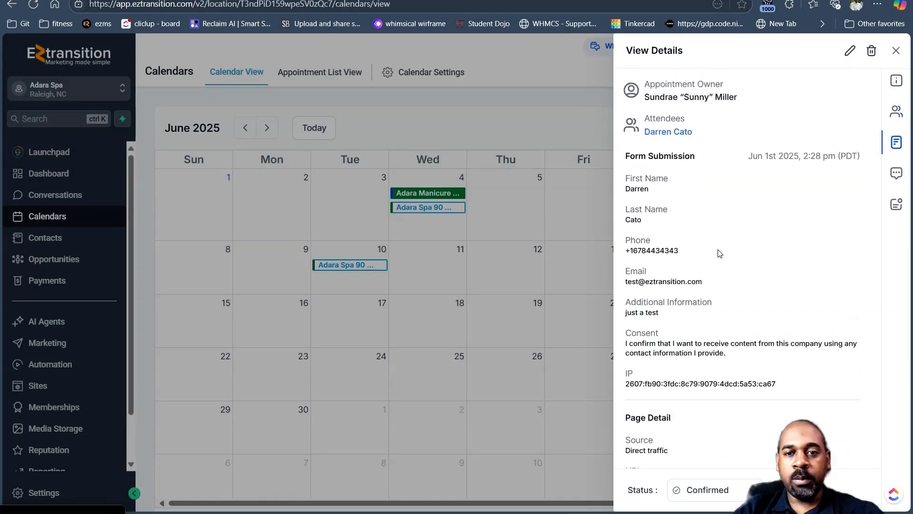
click(897, 181)
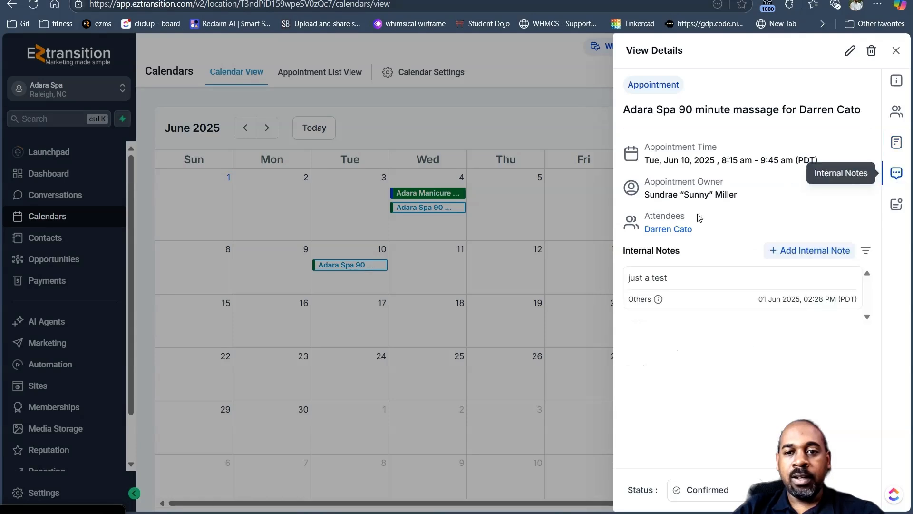
click(814, 250)
click(689, 306)
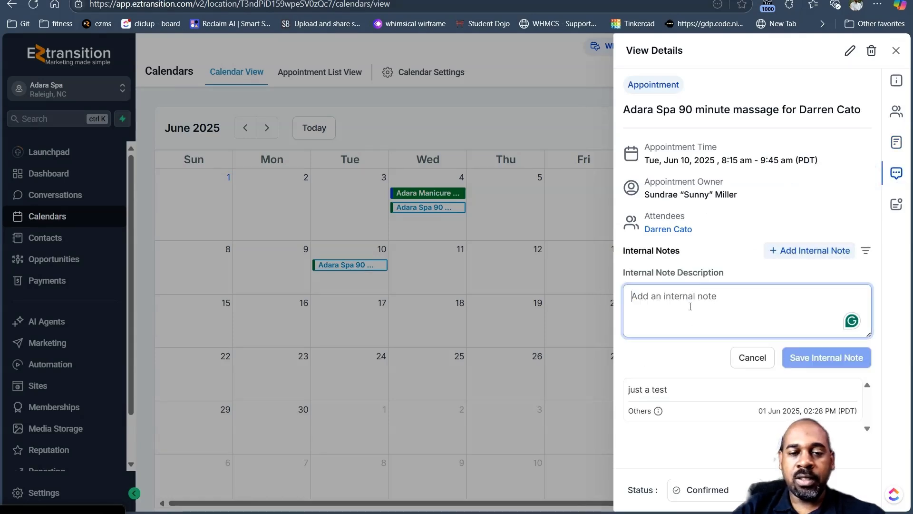
text(this person needs a light massage only)
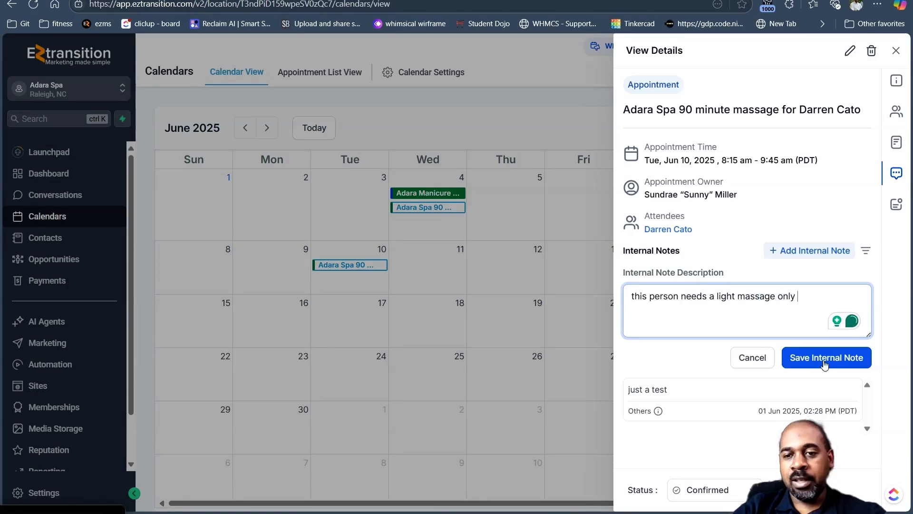
click(825, 363)
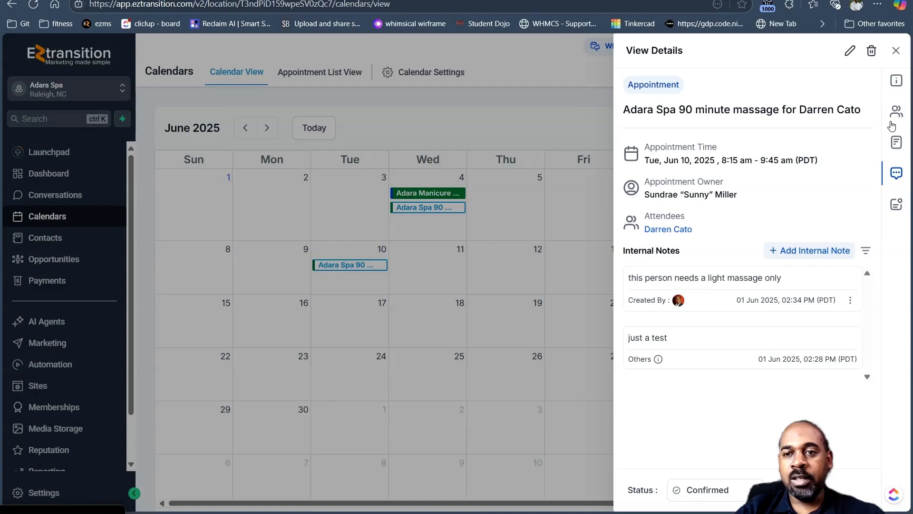
- Review the June 10 appointment's Activity Log
click(896, 204)
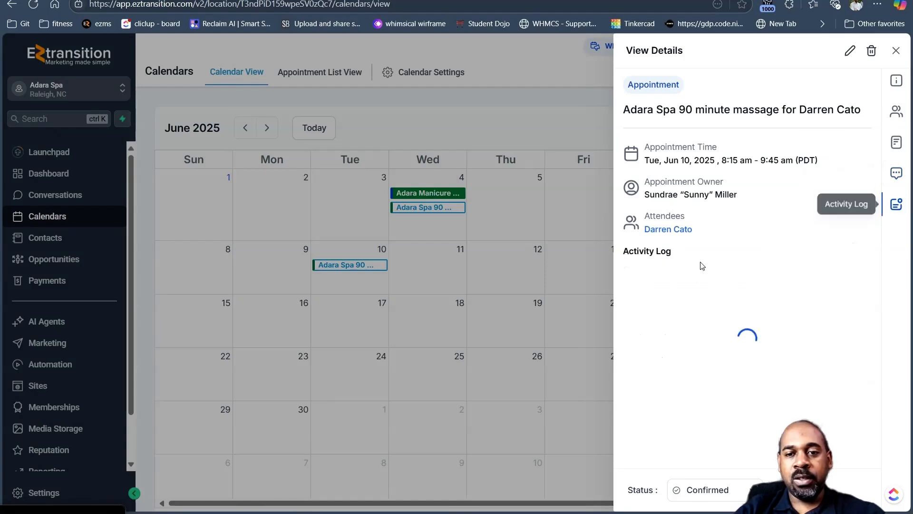
scroll(694, 387, down, 1)
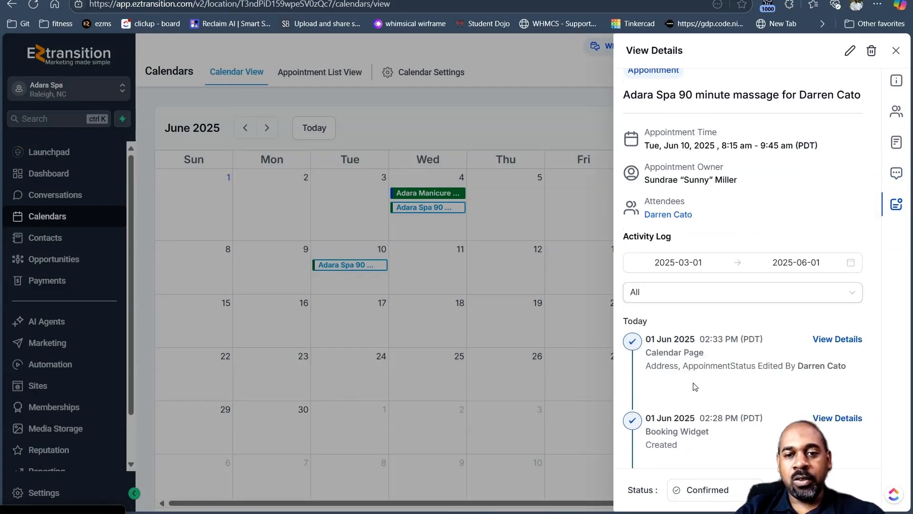
scroll(691, 371, up, 1)
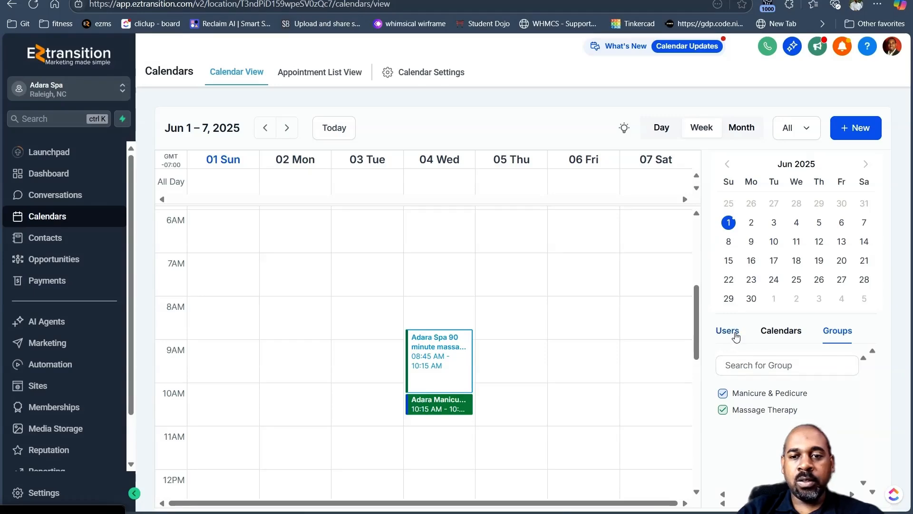
- Filter the calendar by Users and by the 90 Minute Massage and Spa Manicure calendars, then close the legend
click(735, 334)
click(723, 392)
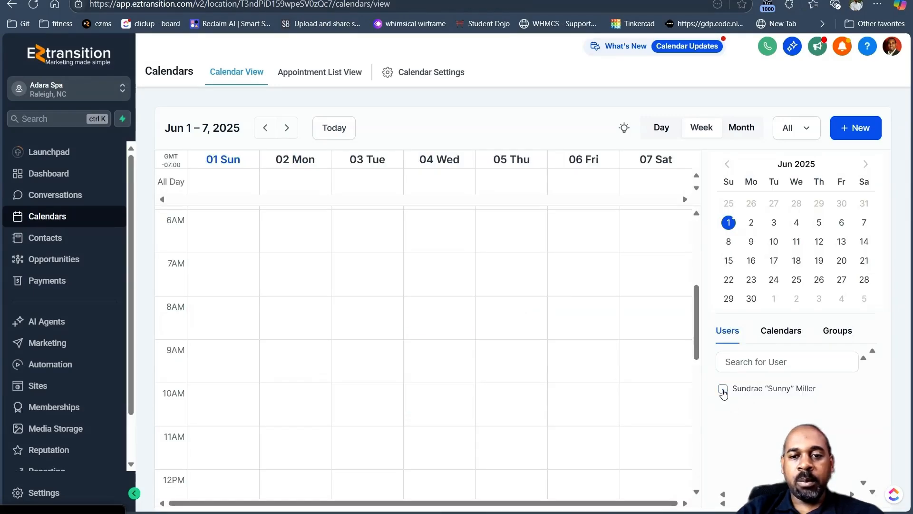
click(722, 390)
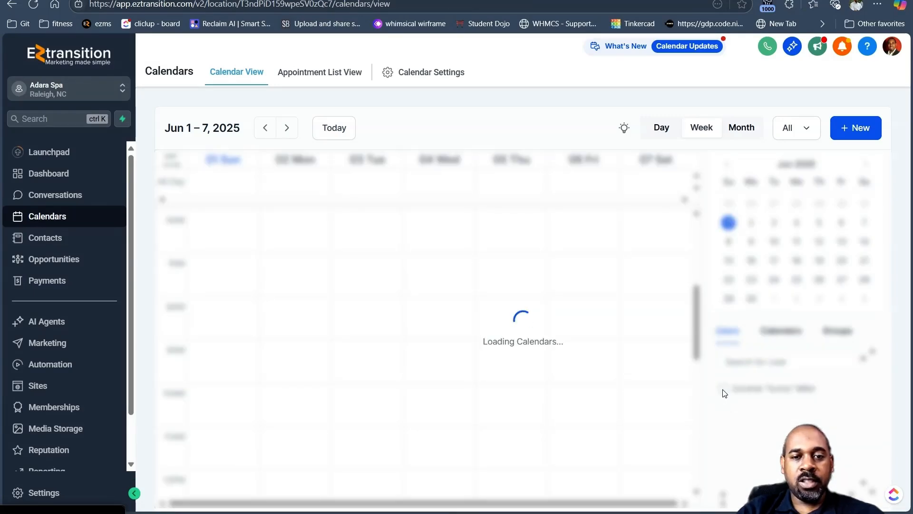
click(778, 333)
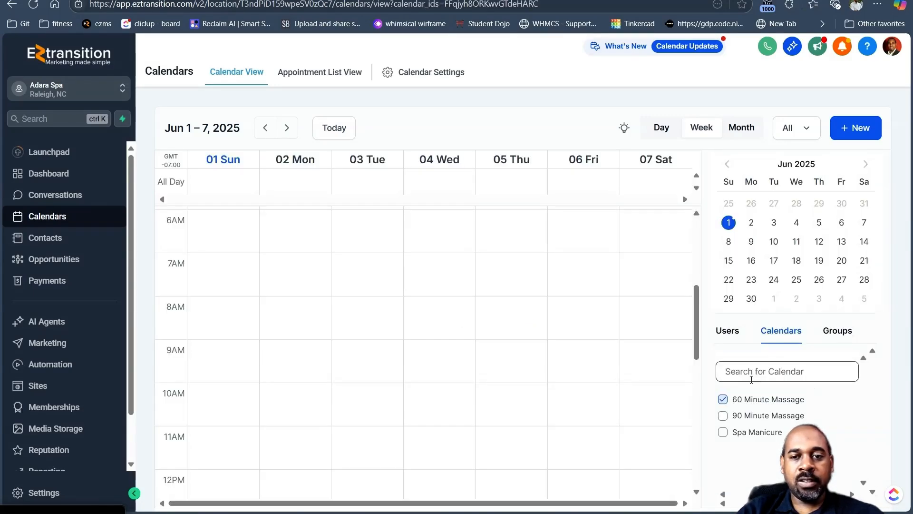
click(722, 416)
click(722, 432)
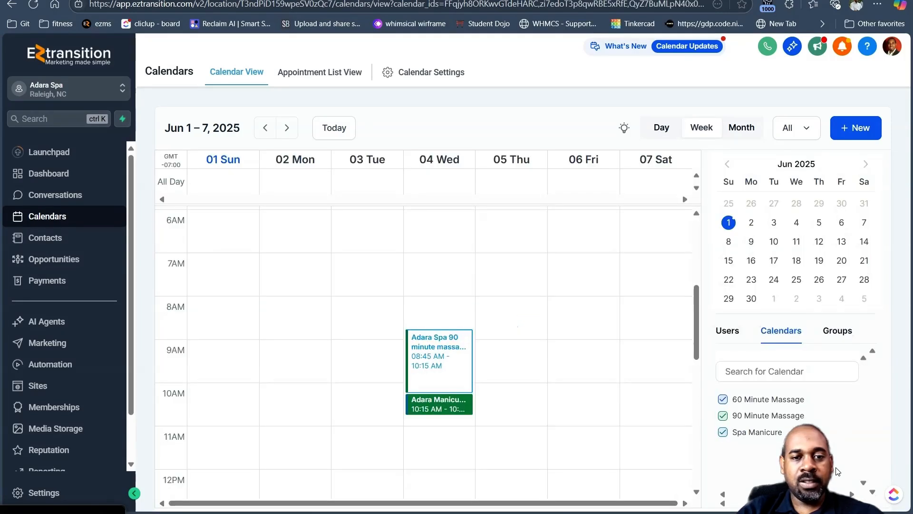
click(837, 331)
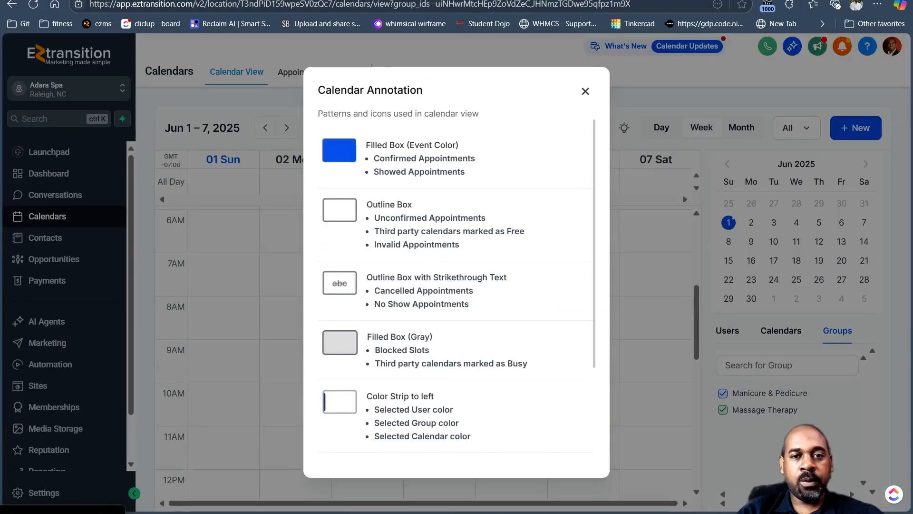
click(585, 91)
- Show June 4 as a day view with one column per calendar
click(668, 129)
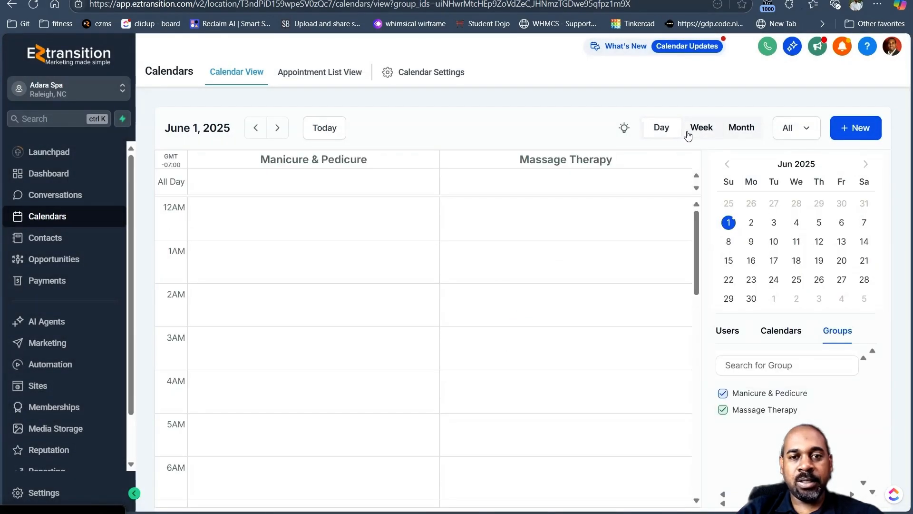
scroll(525, 345, down, 10)
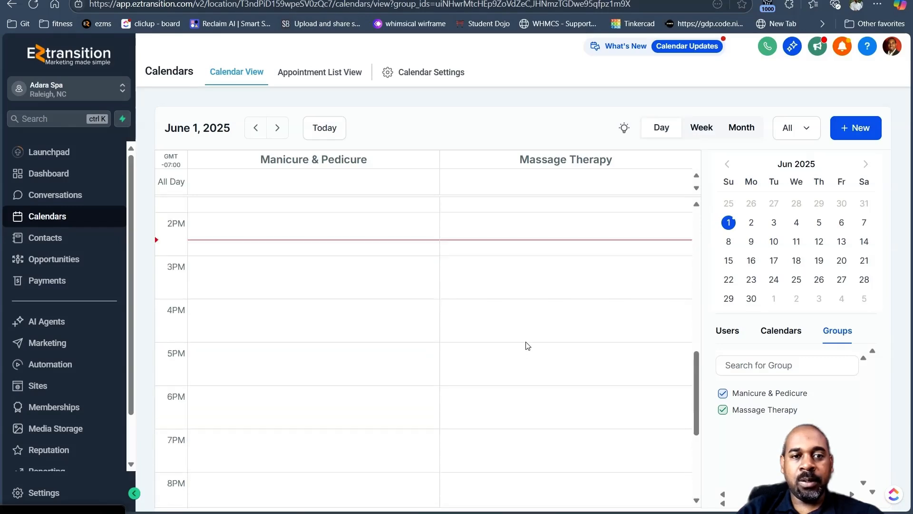
scroll(526, 346, up, 8)
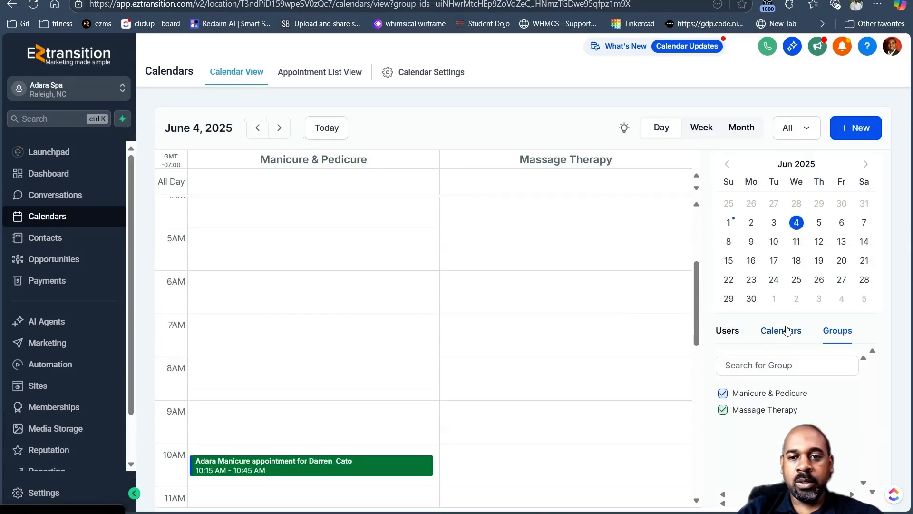
click(786, 331)
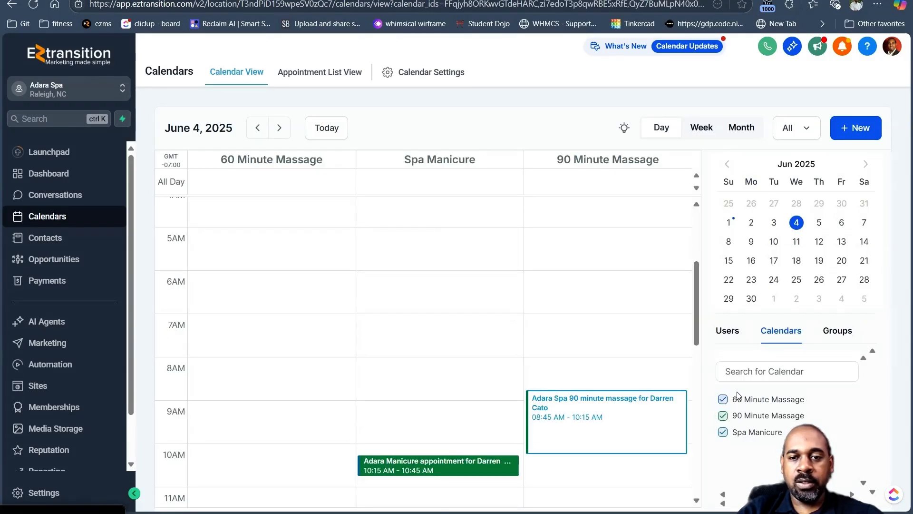
mouse_move(695, 278)
mouse_down()
mouse_move(696, 307)
mouse_move(695, 287)
mouse_up()
- Set the June 4 90 minute massage appointment's status to Confirmed
click(610, 386)
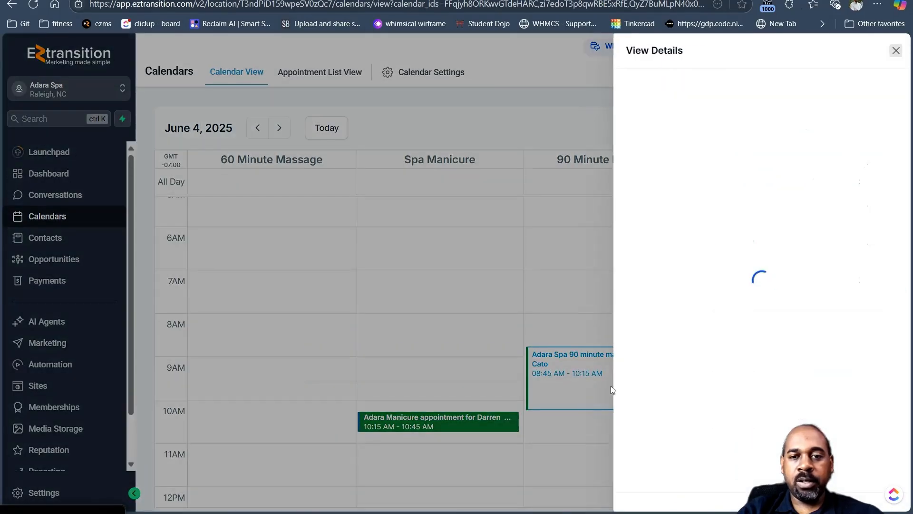
click(708, 492)
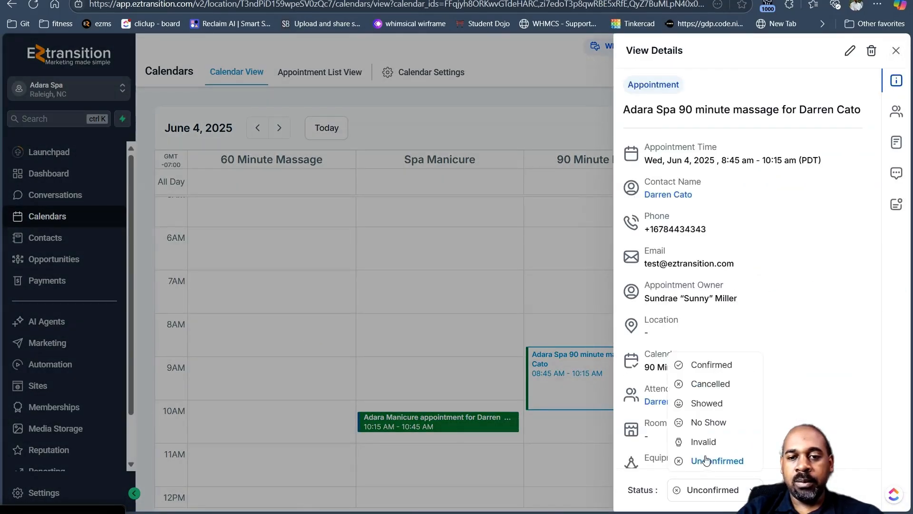
click(709, 365)
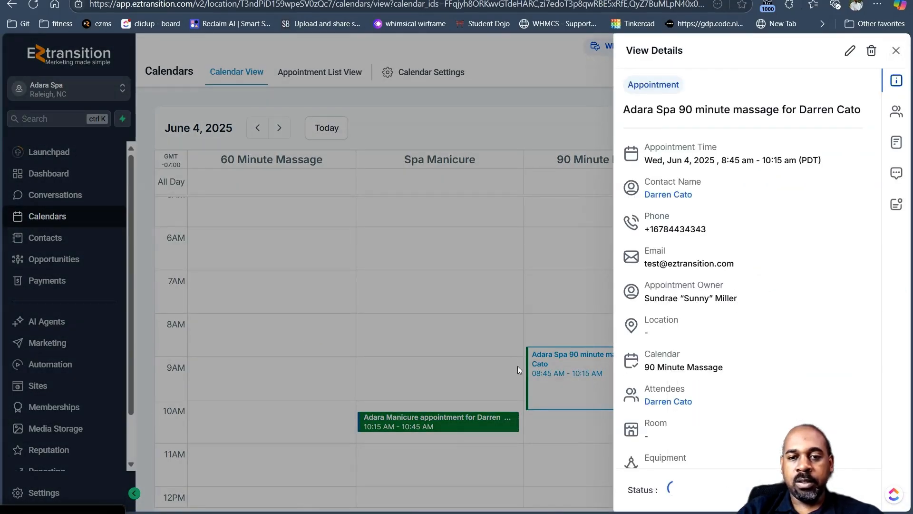
click(895, 50)
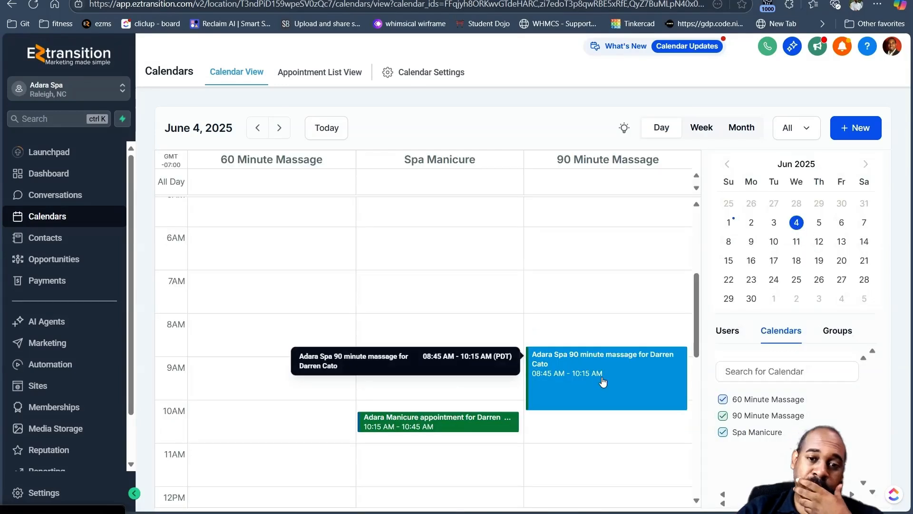
- Preview the + New Book Appointment form and close it without booking
click(848, 129)
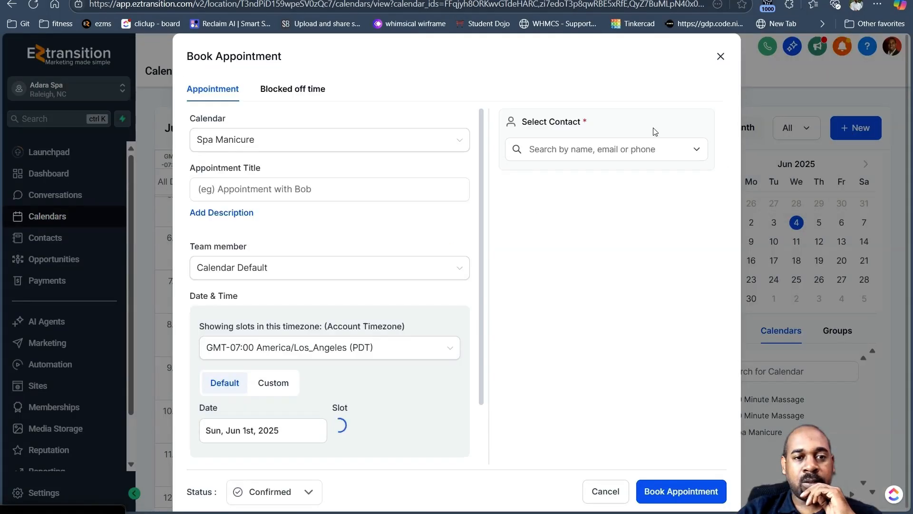
click(721, 57)
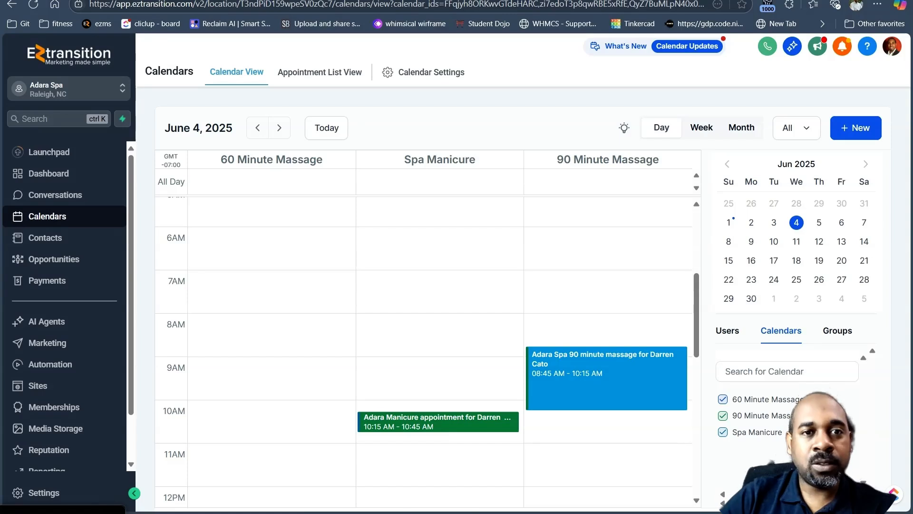
mouse_move(641, 512)
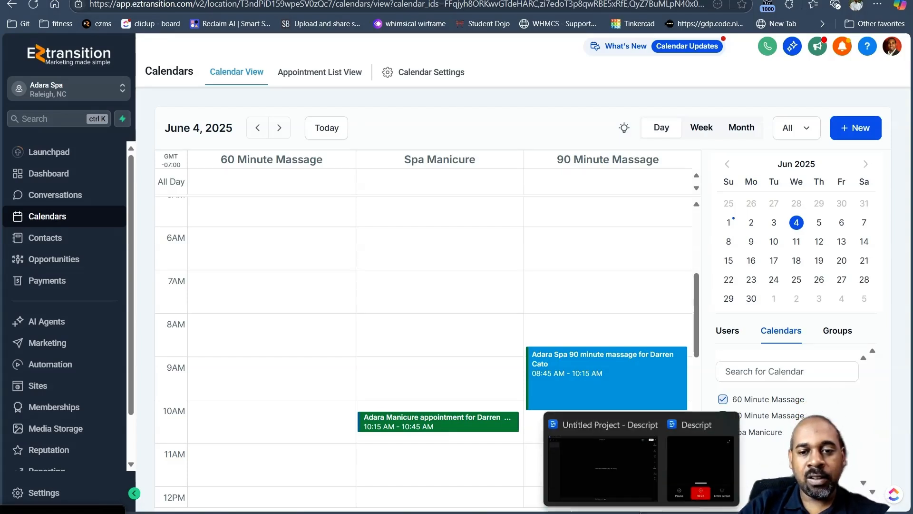